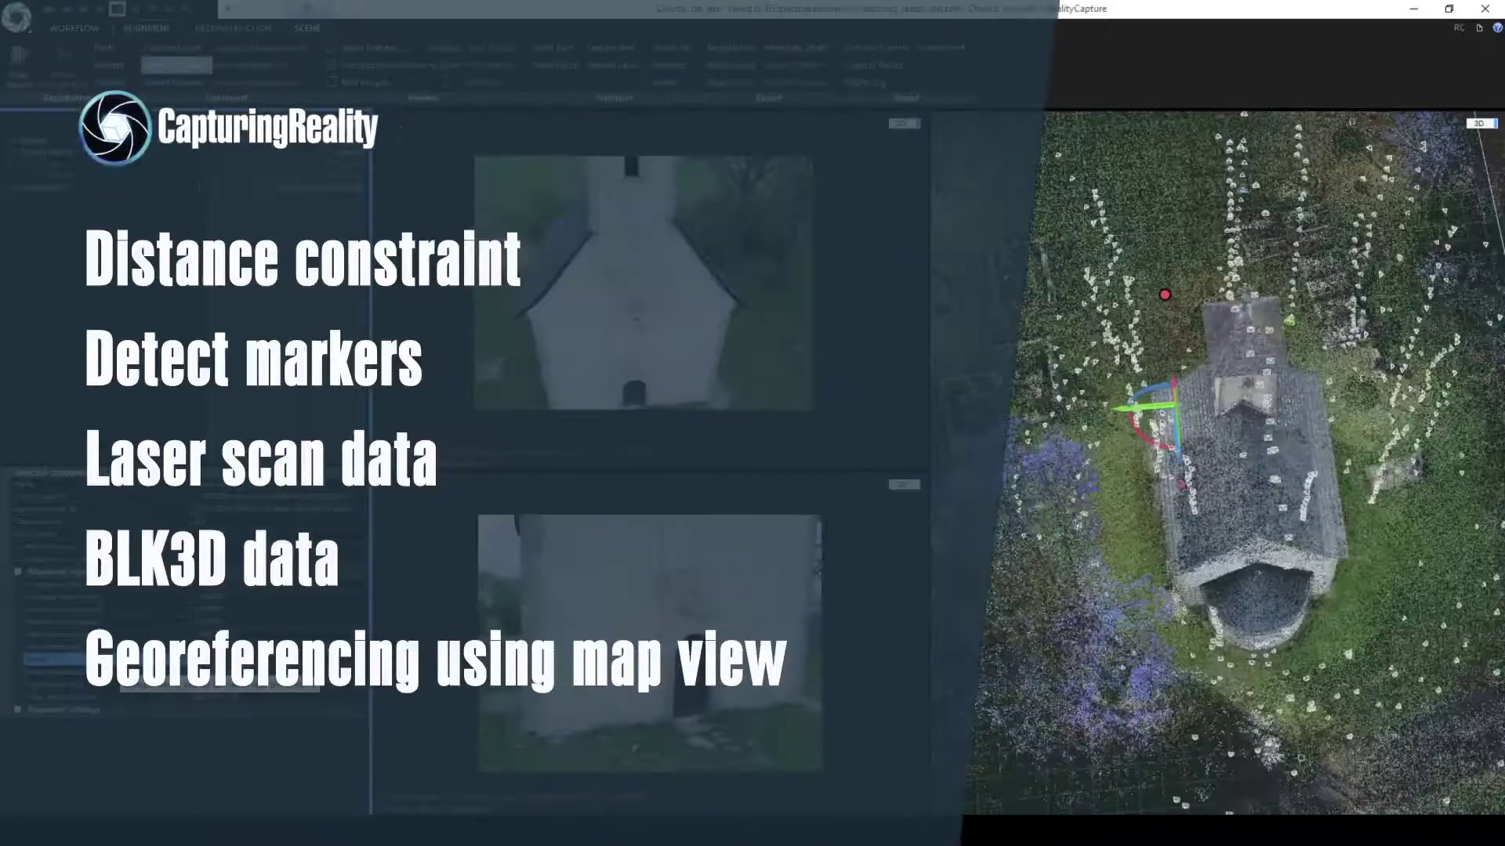
left_click_drag(1199, 470, 1148, 534)
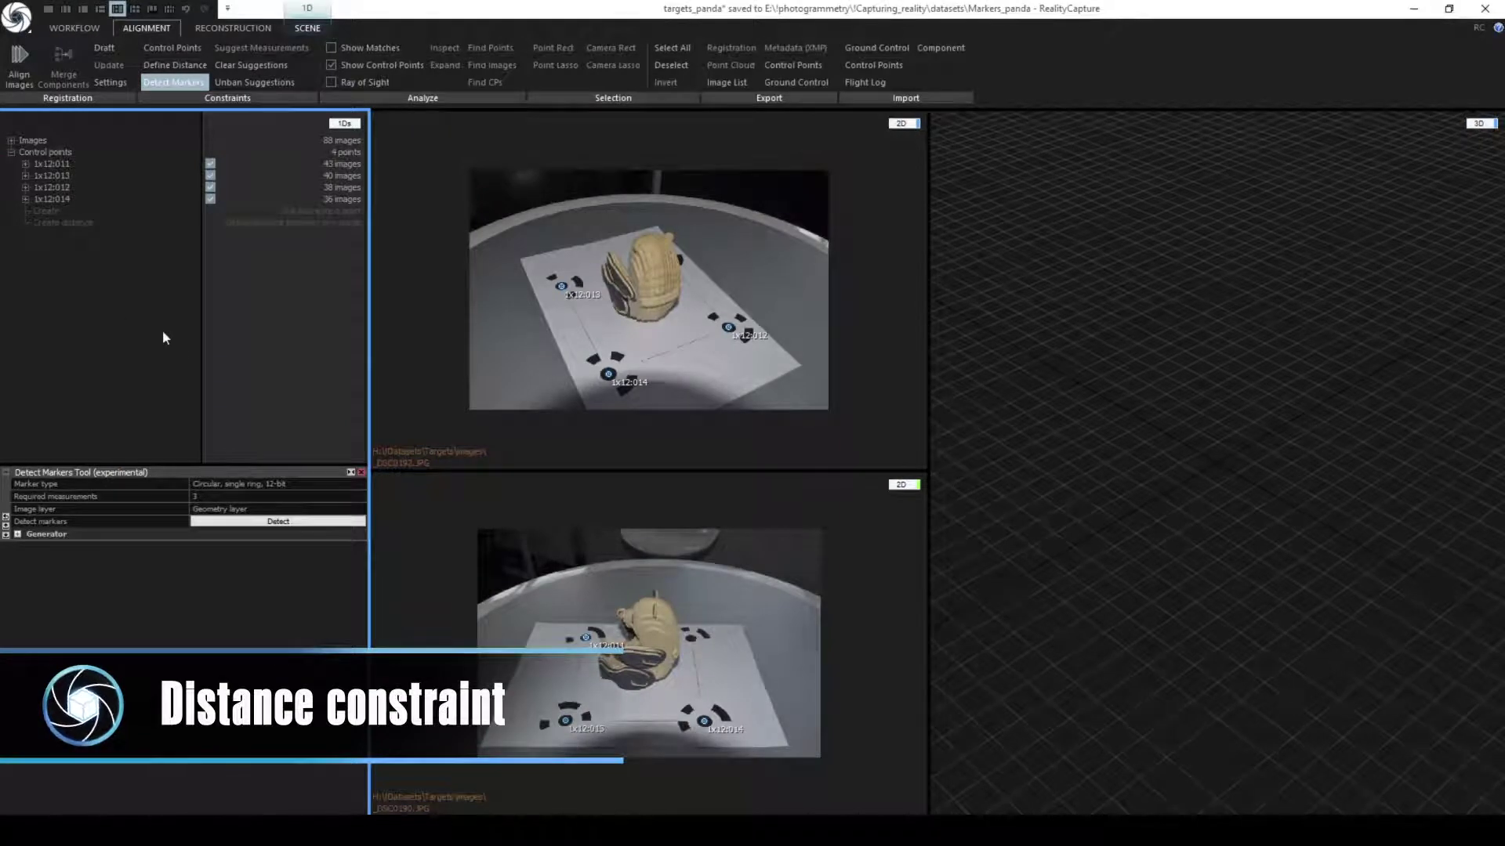
- Open the distance.txt file from the Markers_panda folder in File Explorer
mouse_move(126, 831)
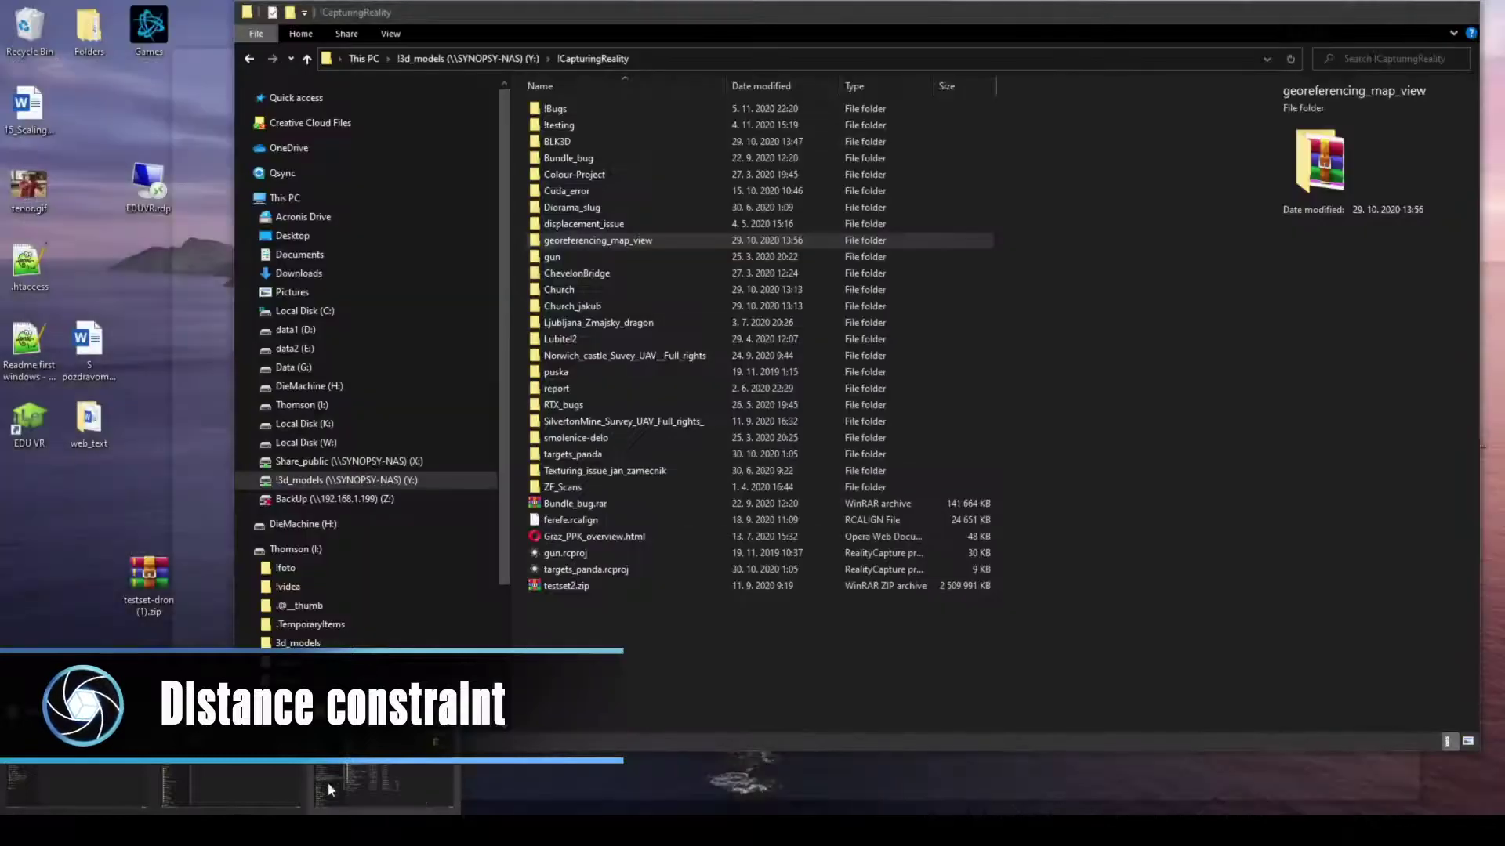
mouse_move(273, 787)
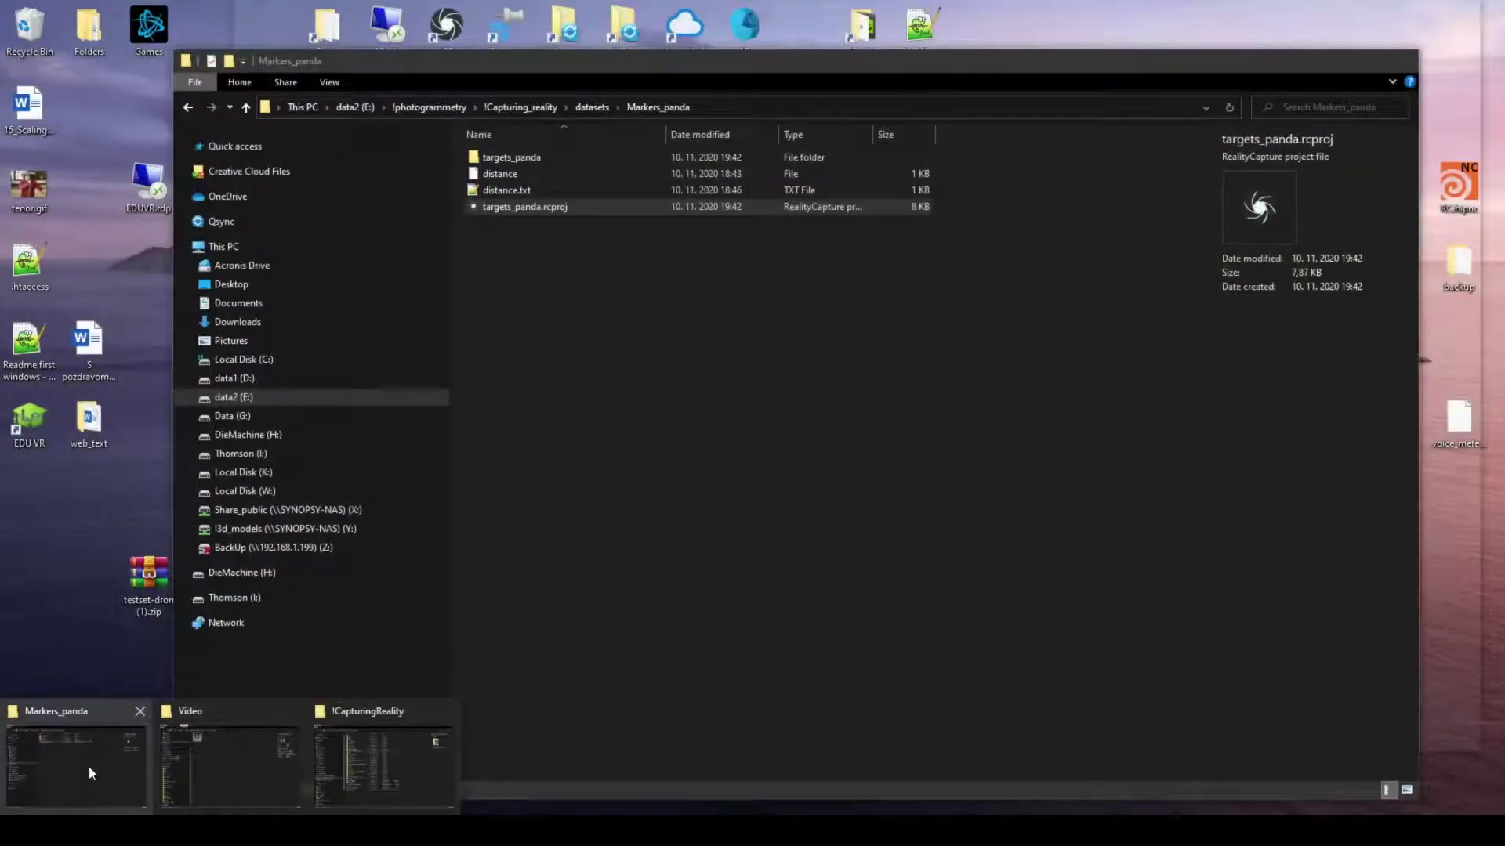
left_click(88, 765)
double_click(485, 193)
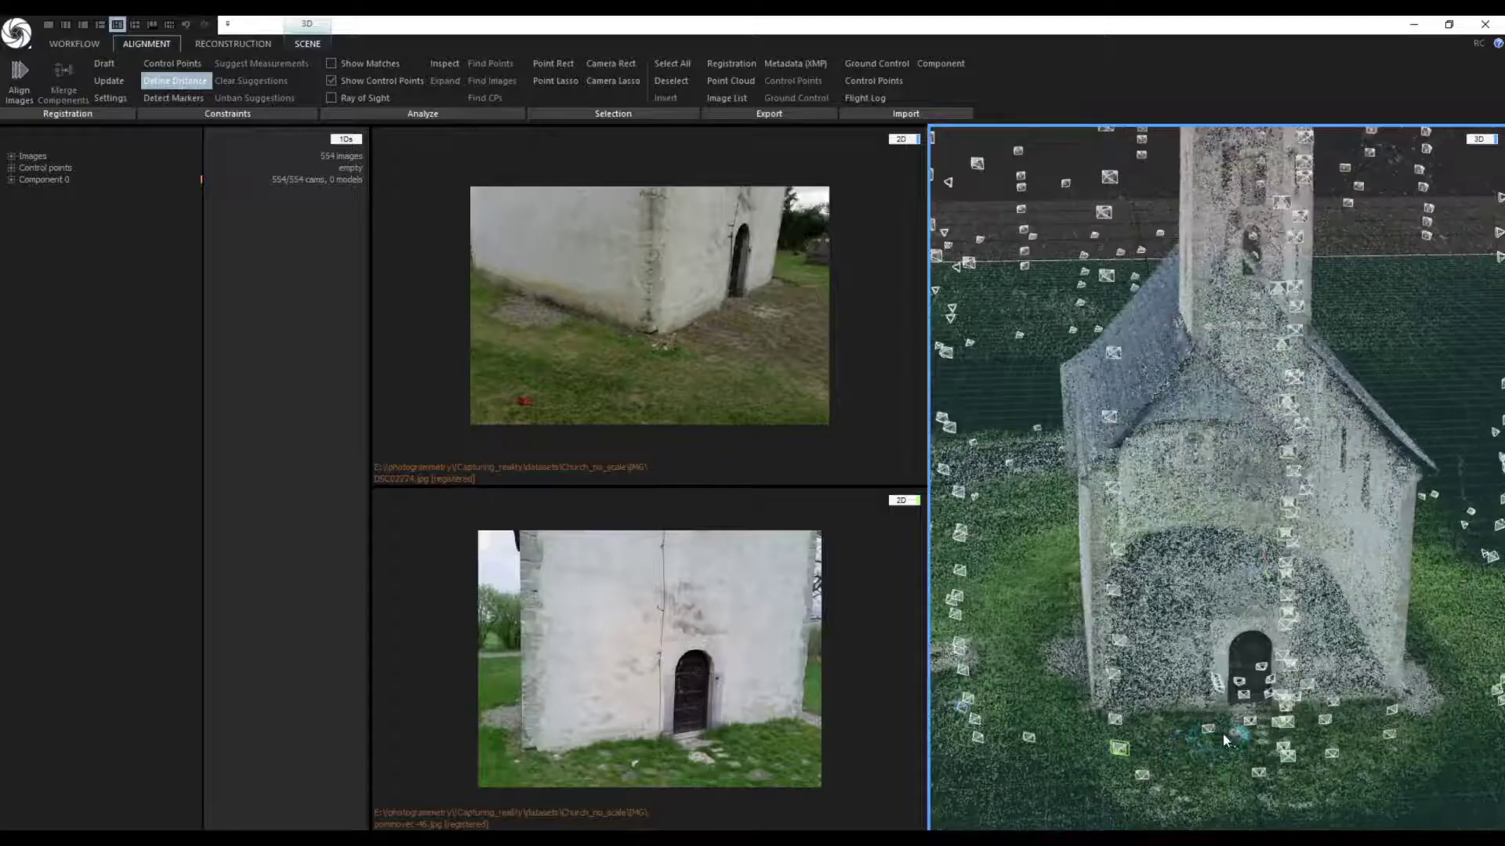
- Define a distance constraint along the base of the church's door-side wall, from one wall corner to the other
left_click_drag(1222, 732, 1257, 736)
scroll(1257, 735, "up", 5)
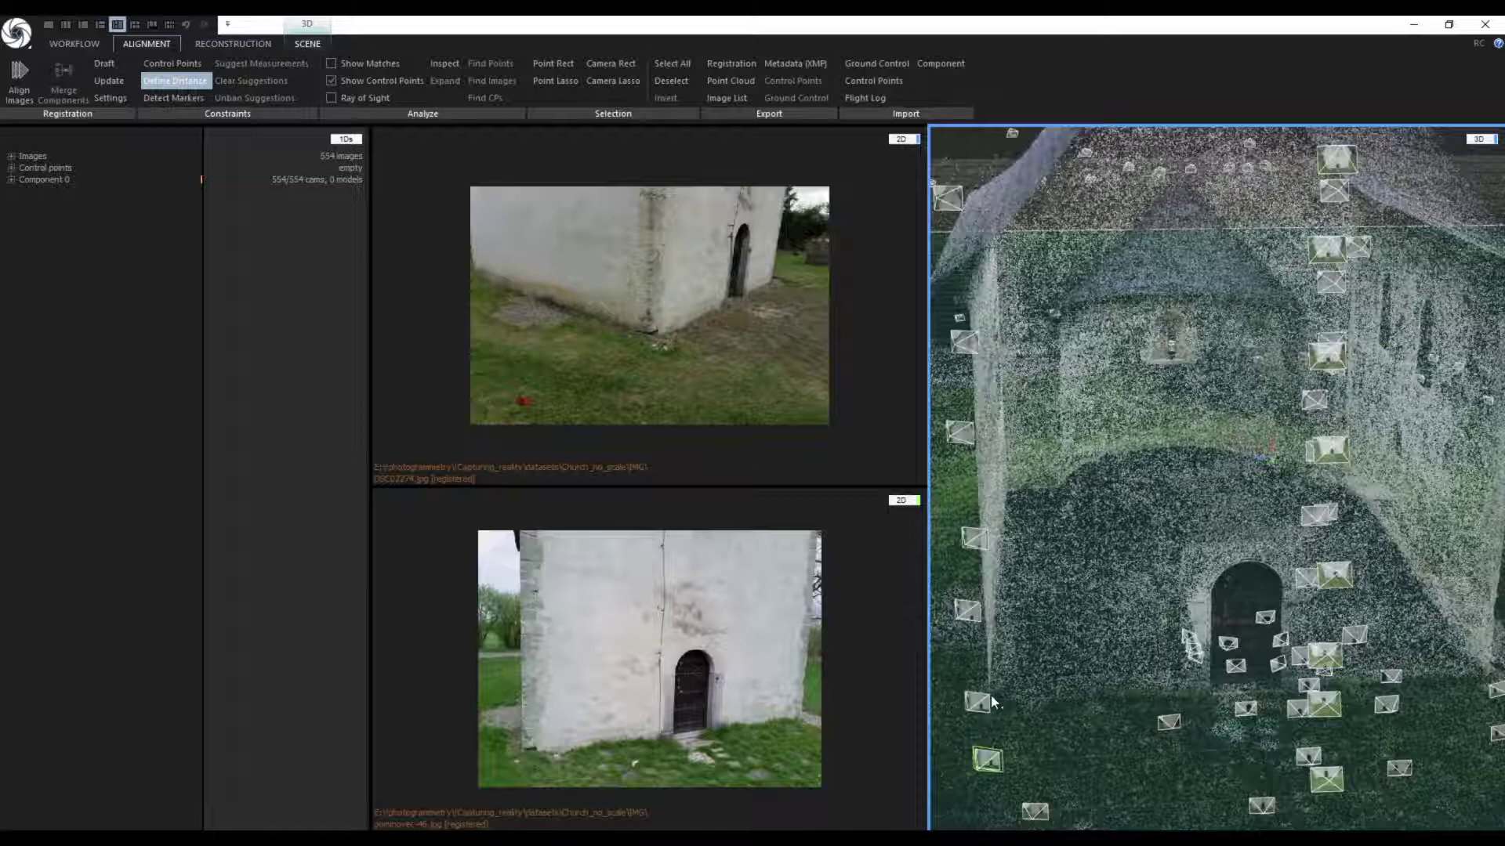
left_click_drag(990, 694, 1487, 682)
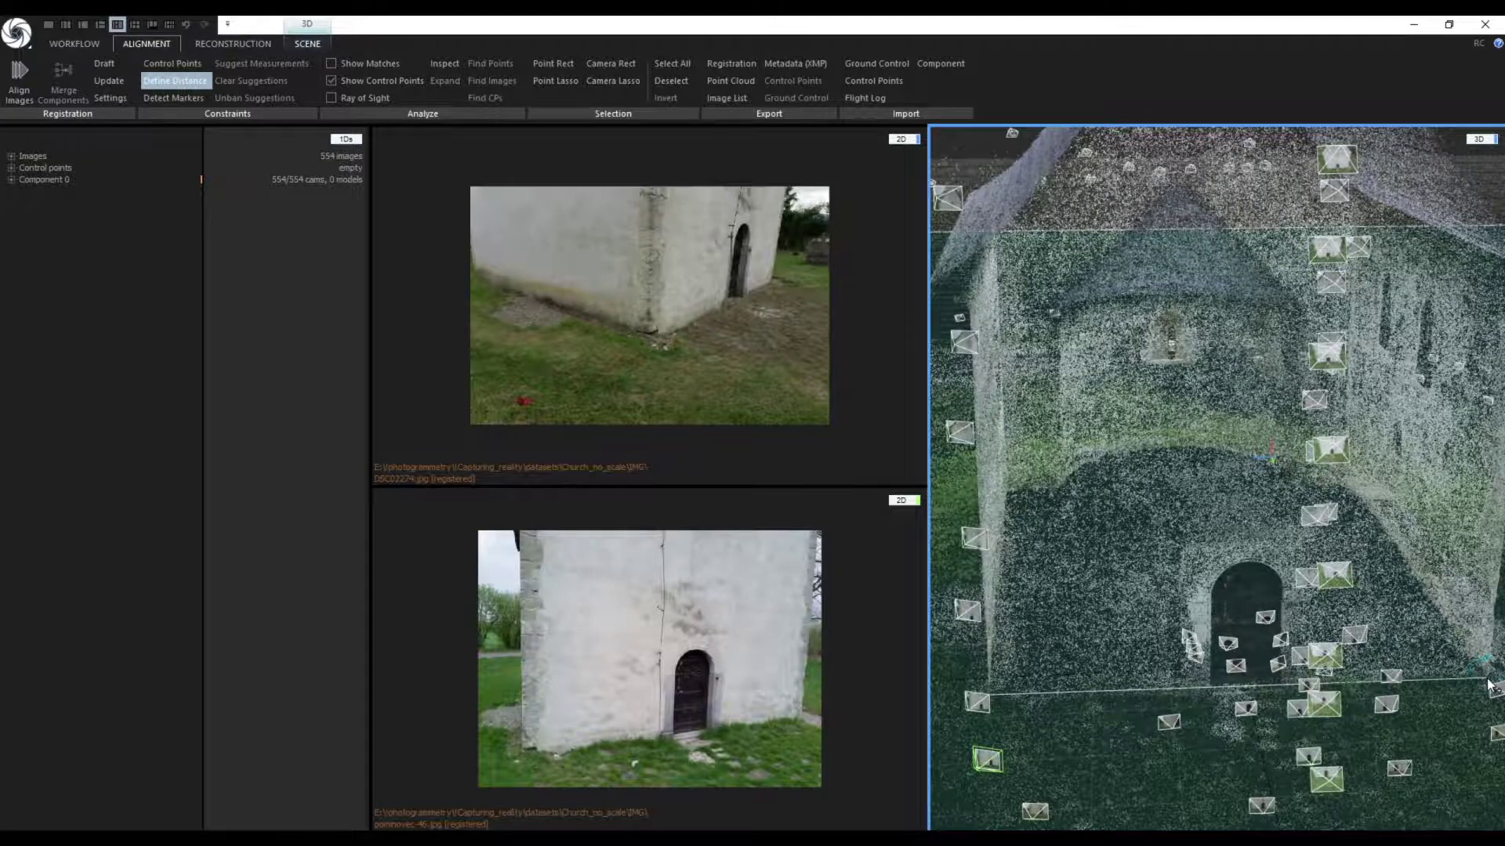
scroll(1489, 684, "up", 10)
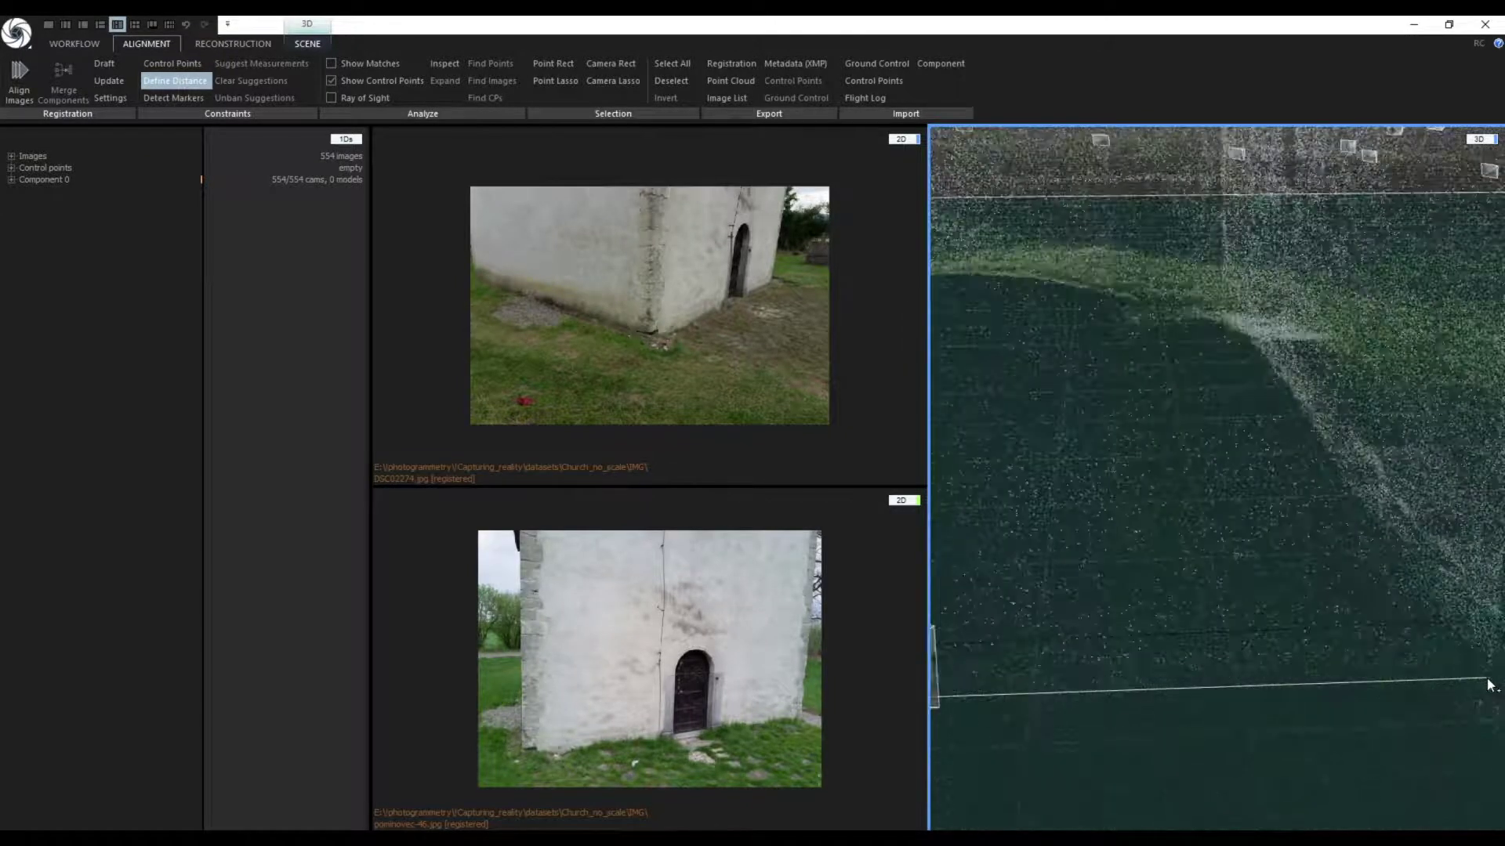
left_click_drag(1489, 684, 1488, 684)
scroll(1485, 686, "down", 8)
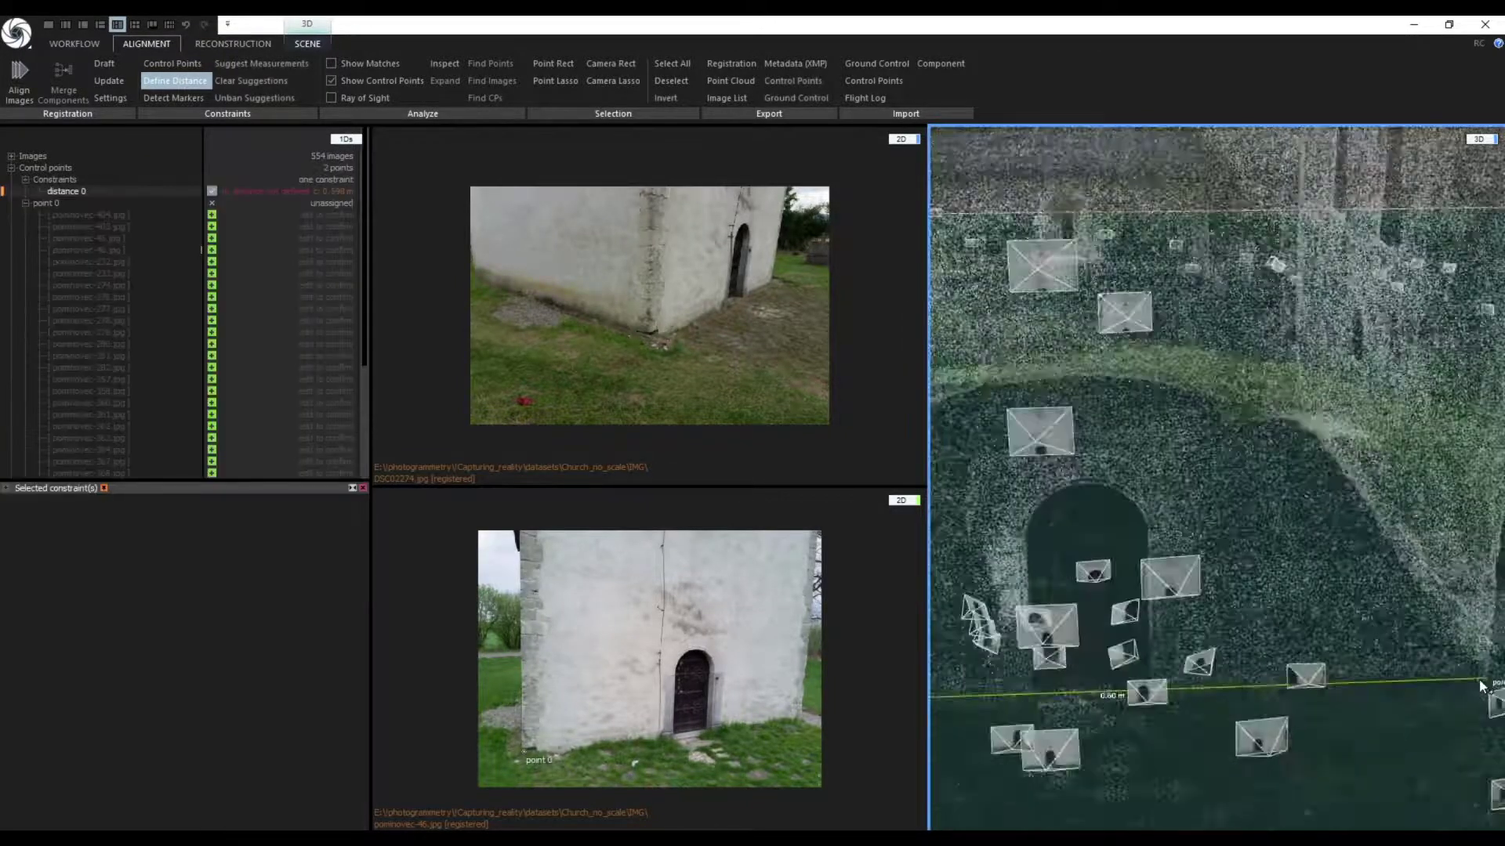
scroll(1481, 687, "down", 3)
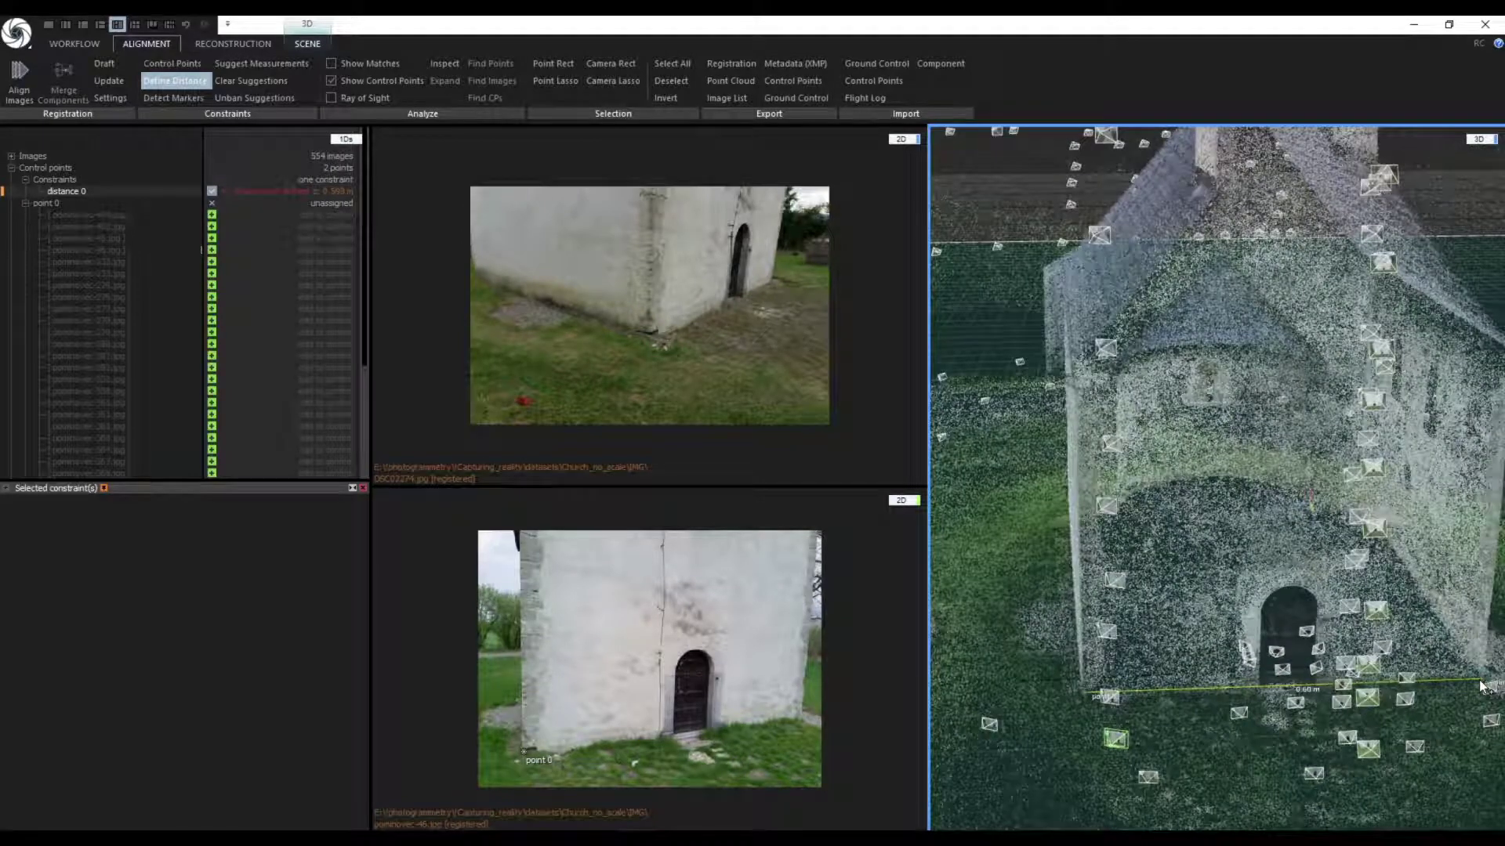
- Set the defined distance of the wall's distance constraint to 6 meters
left_click(112, 593)
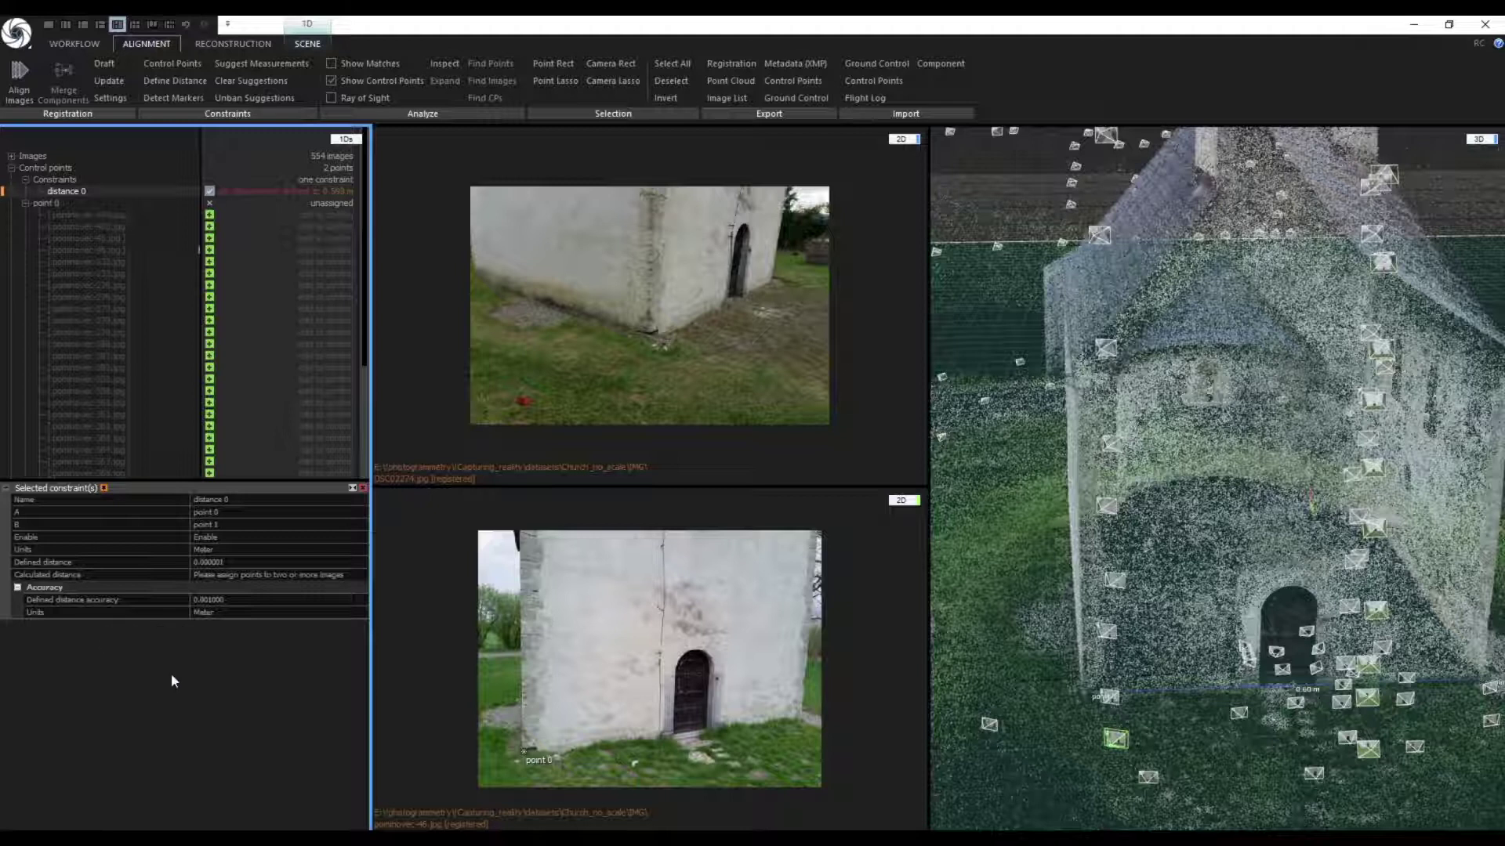
left_click(225, 562)
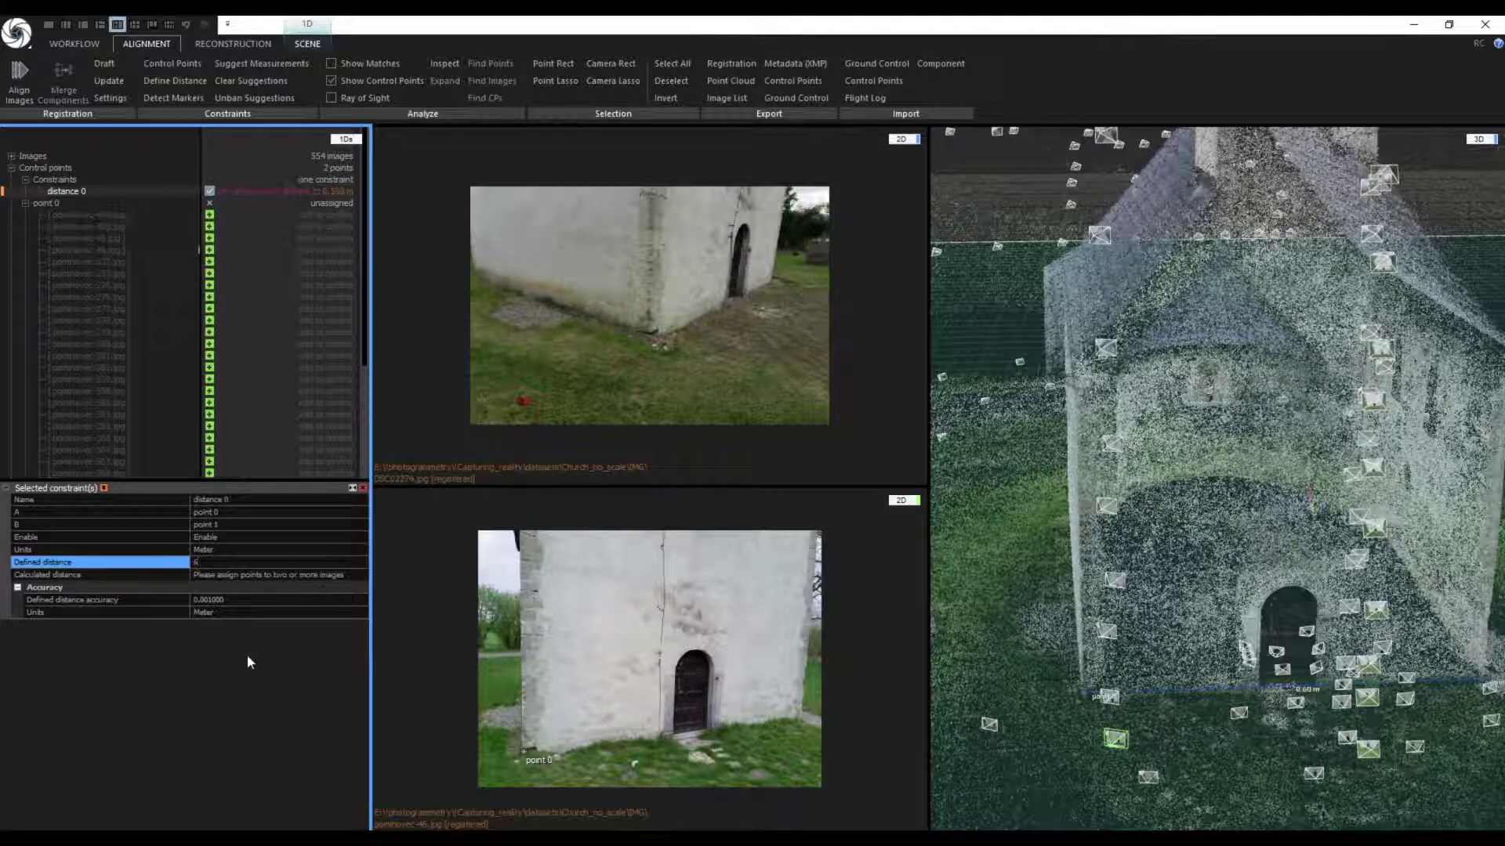
type("6")
key("Return")
- Review the images suggested for both control points and zoom in on point 0 in pominovec-404.jpg
scroll(55, 233, "down", 5)
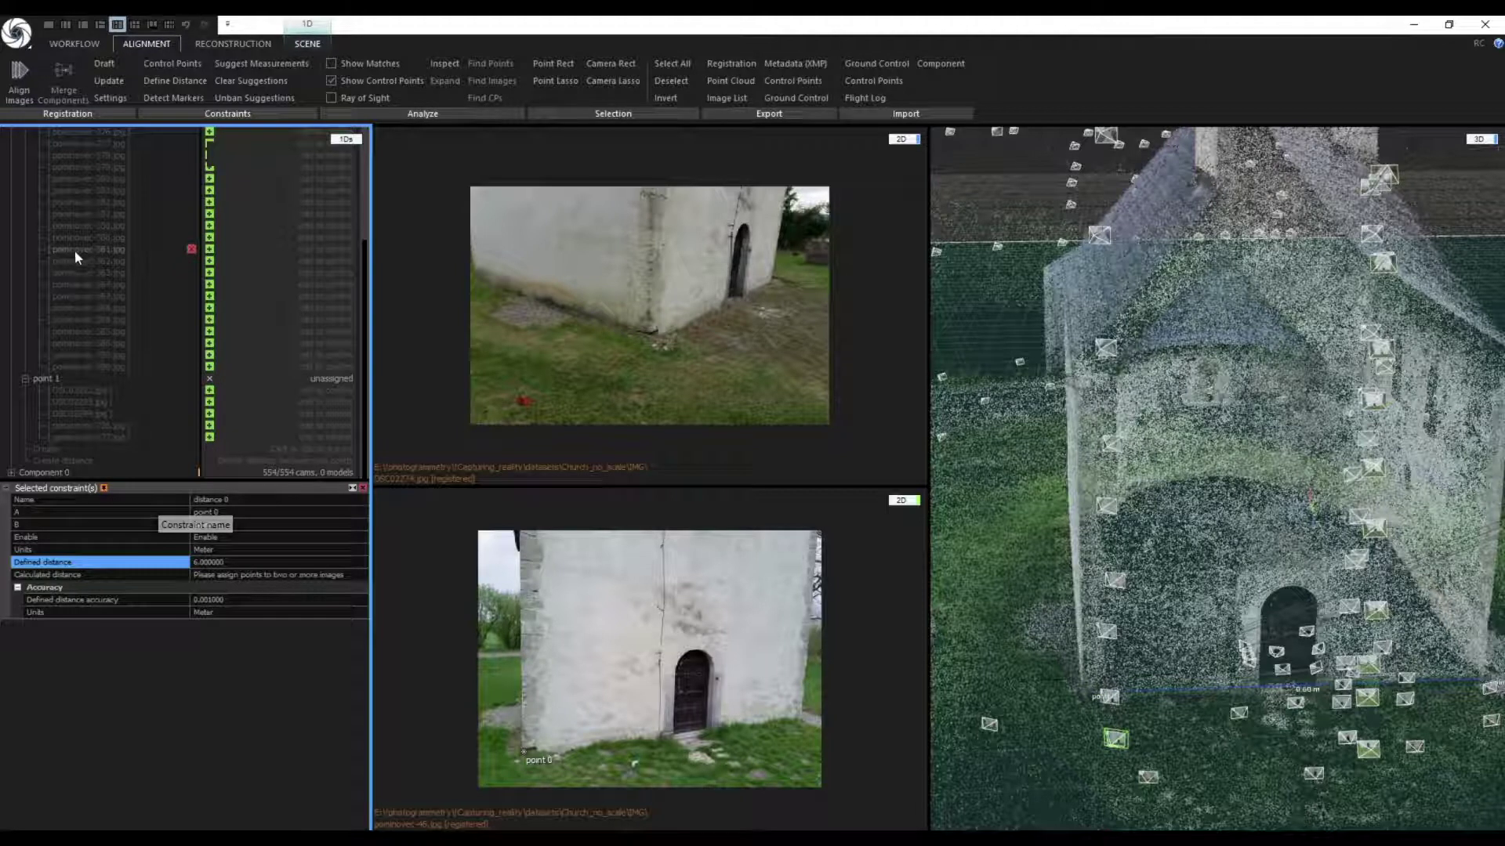
left_click(82, 261)
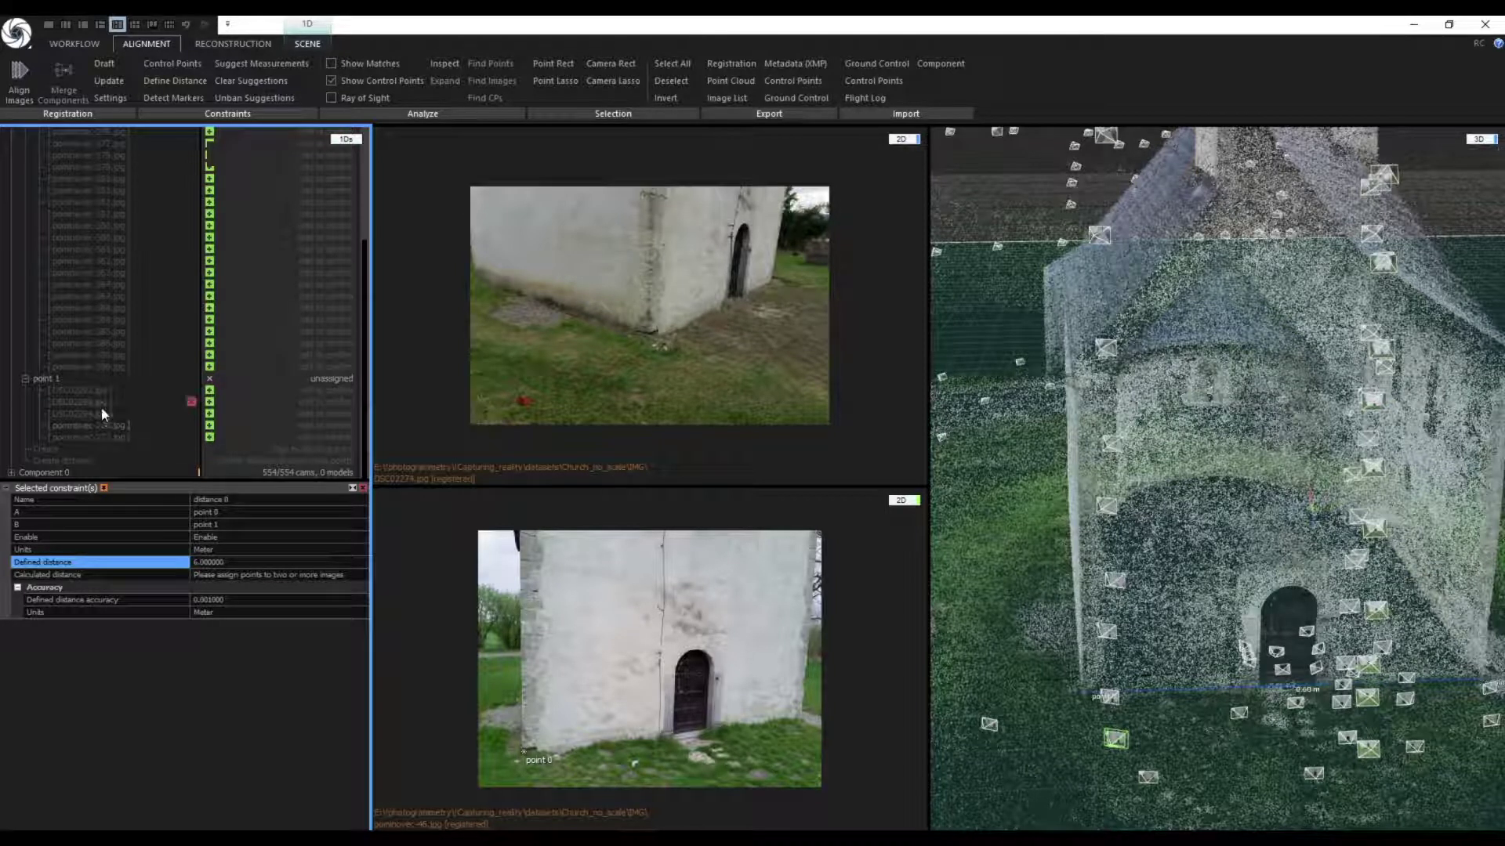
scroll(101, 407, "up", 5)
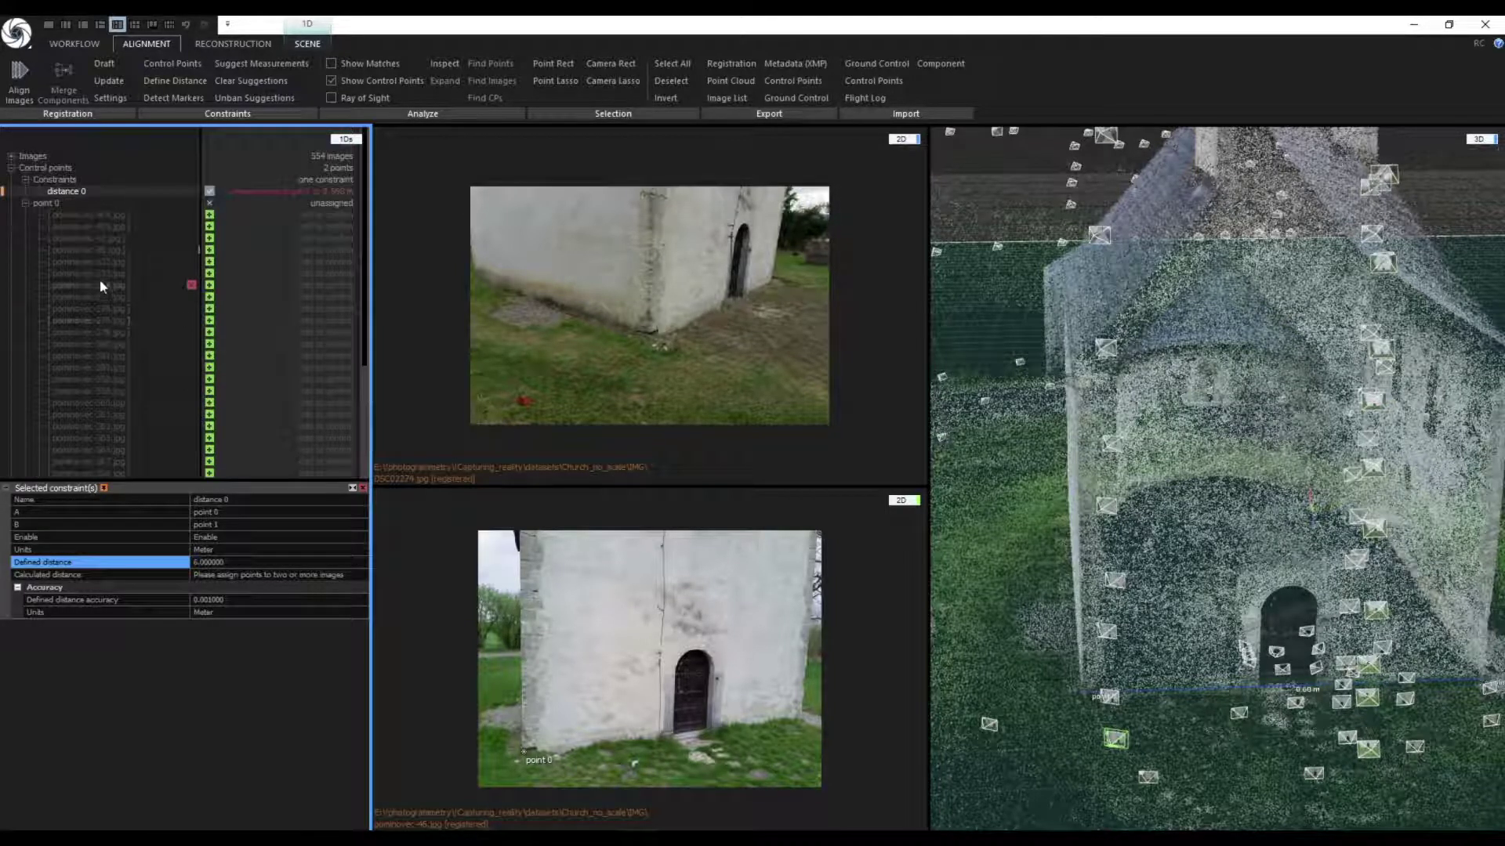
left_click(50, 203)
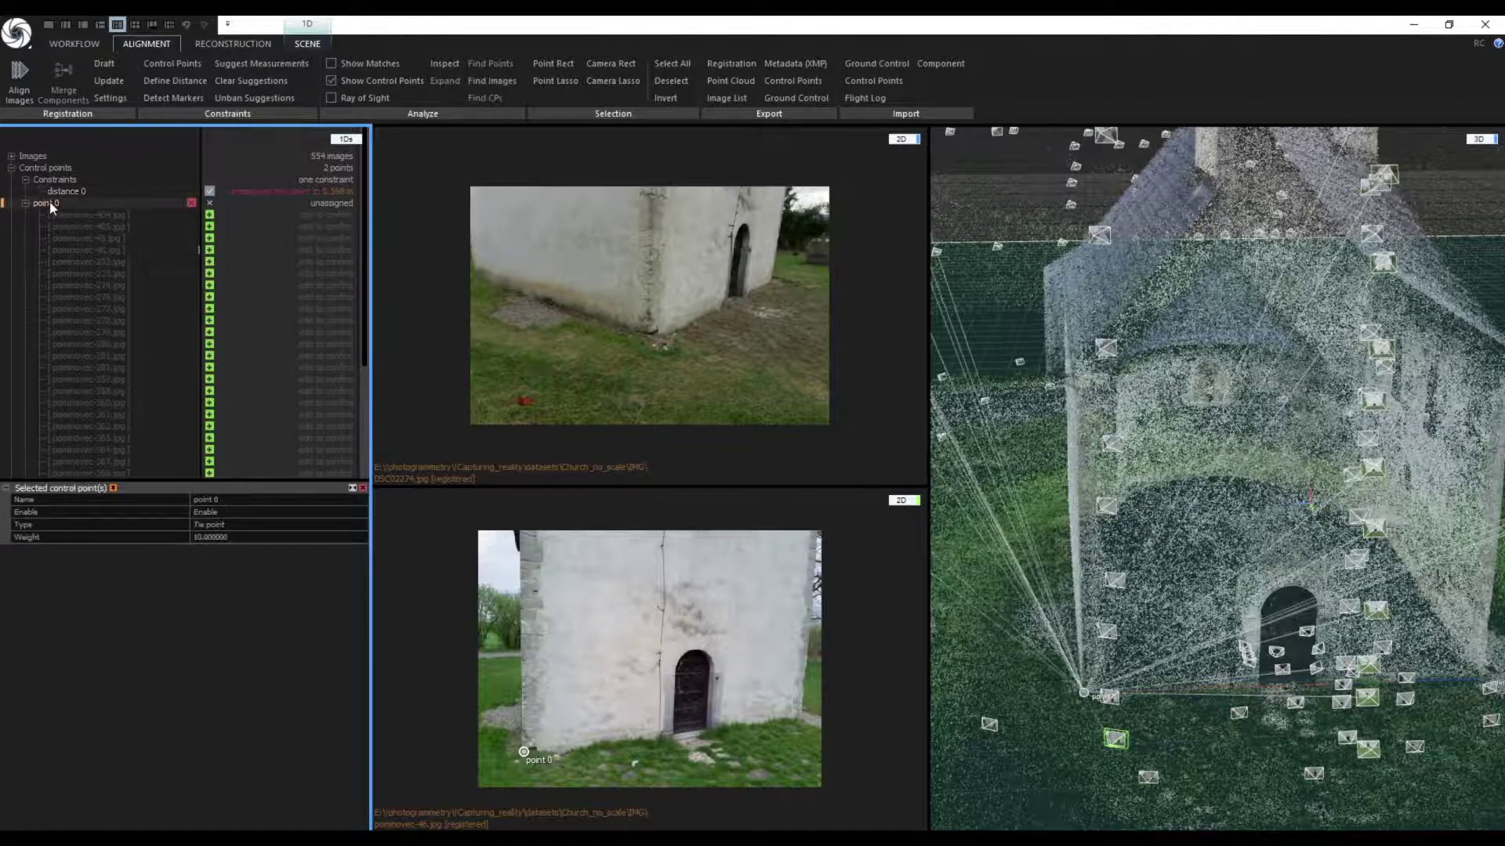
left_click(81, 214)
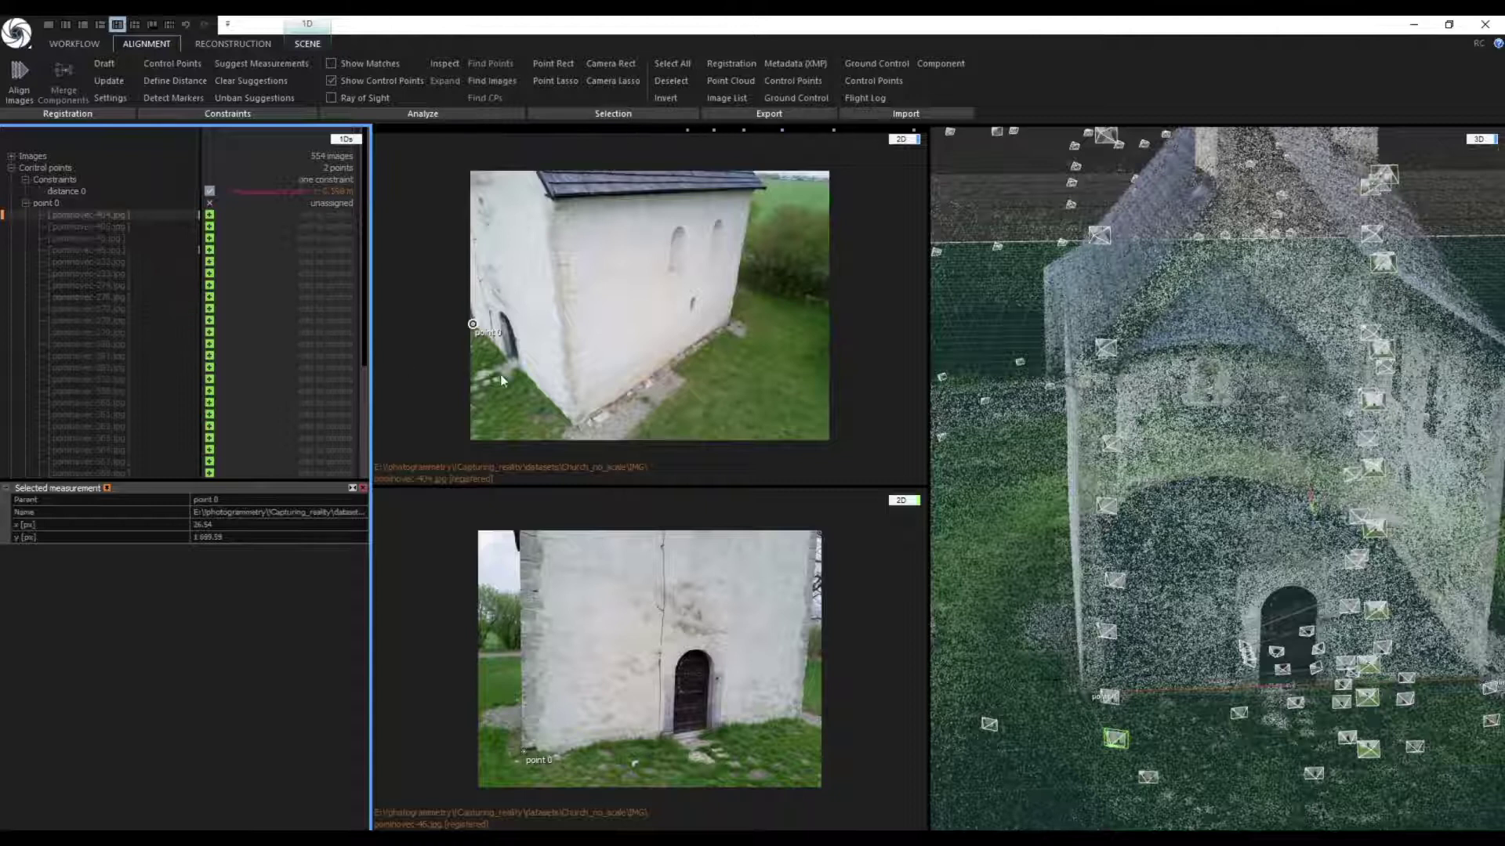
left_click(600, 365)
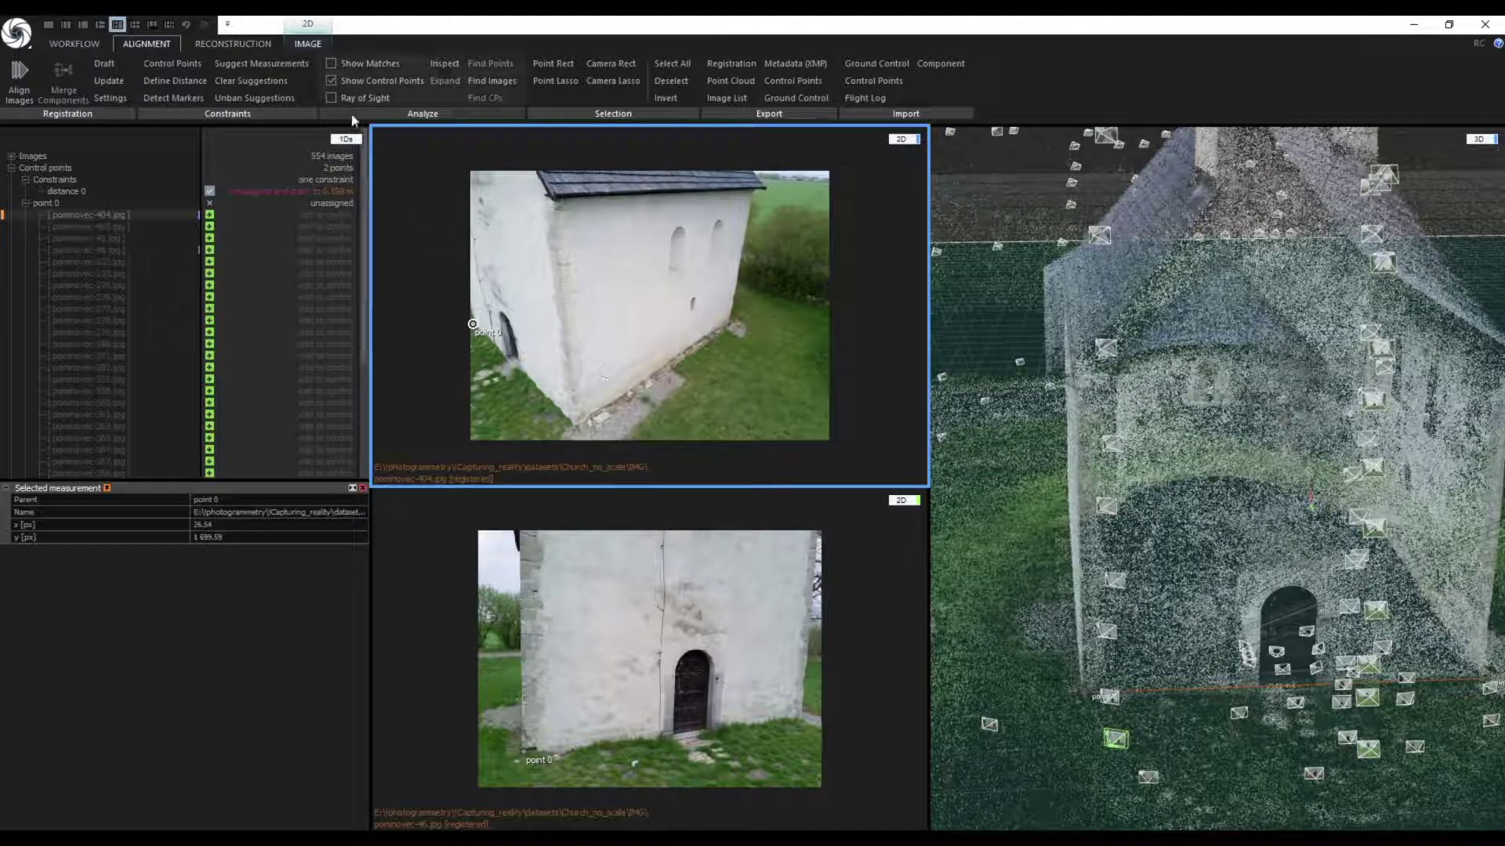
left_click(309, 45)
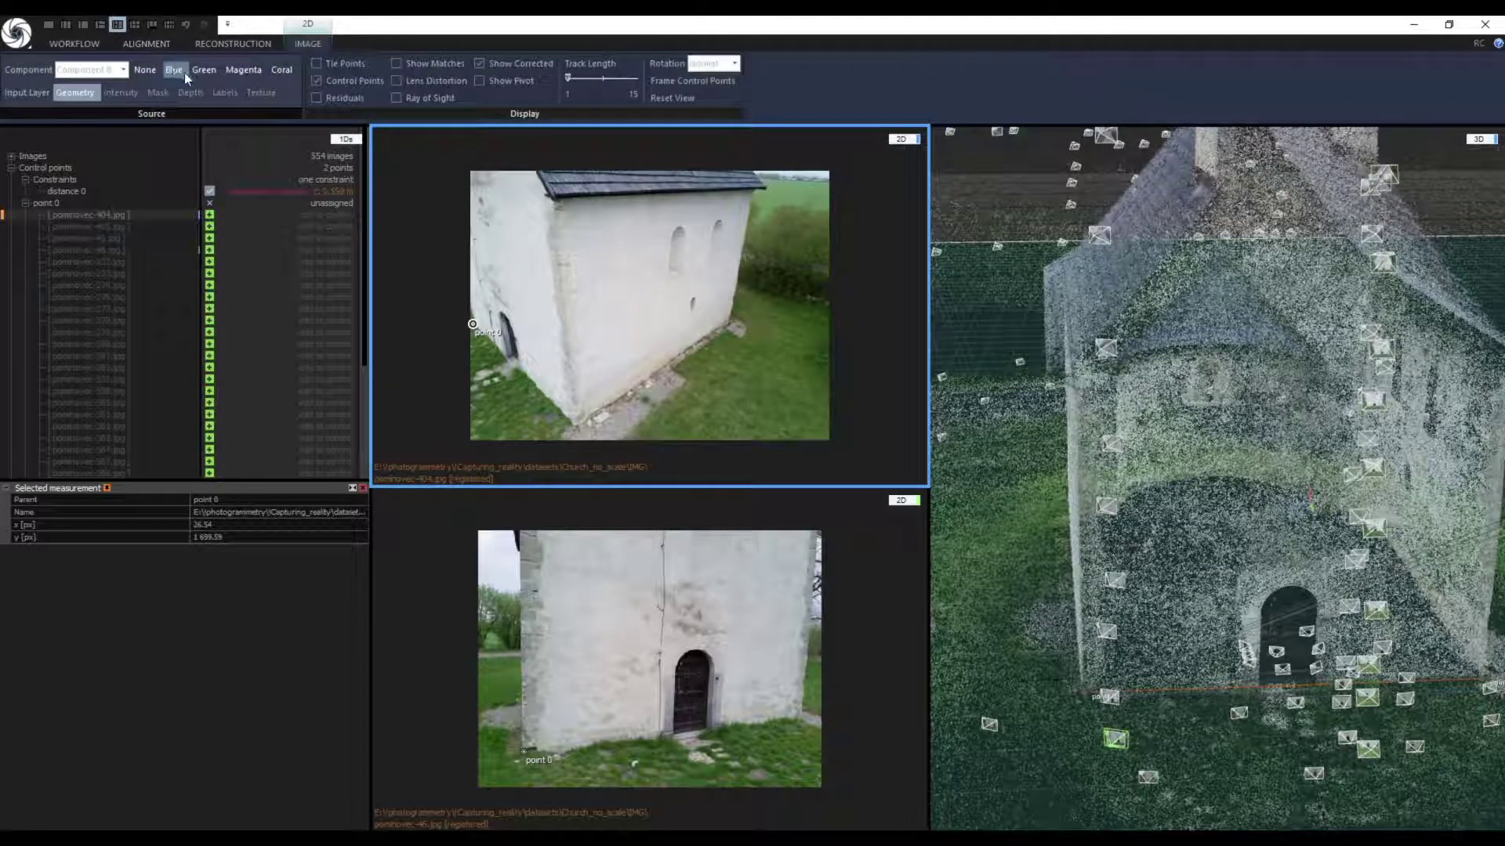
left_click(473, 324)
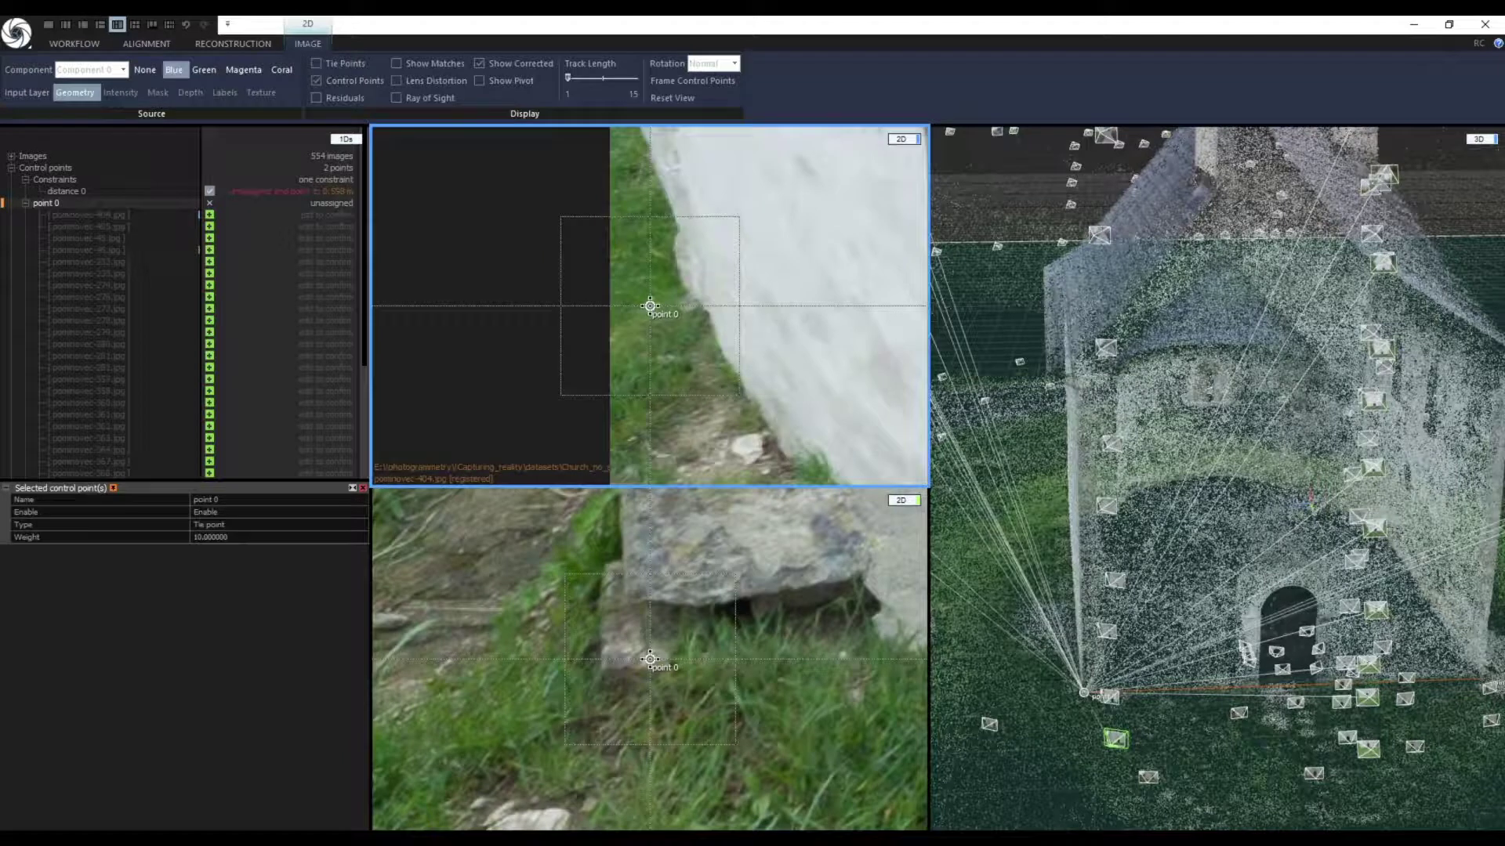
- Place point 0 precisely on the base of the wall corner in its first suggested images, including pominovec-404.jpg and pominovec-45.jpg
left_click_drag(650, 306, 620, 304)
scroll(650, 306, "down", 3)
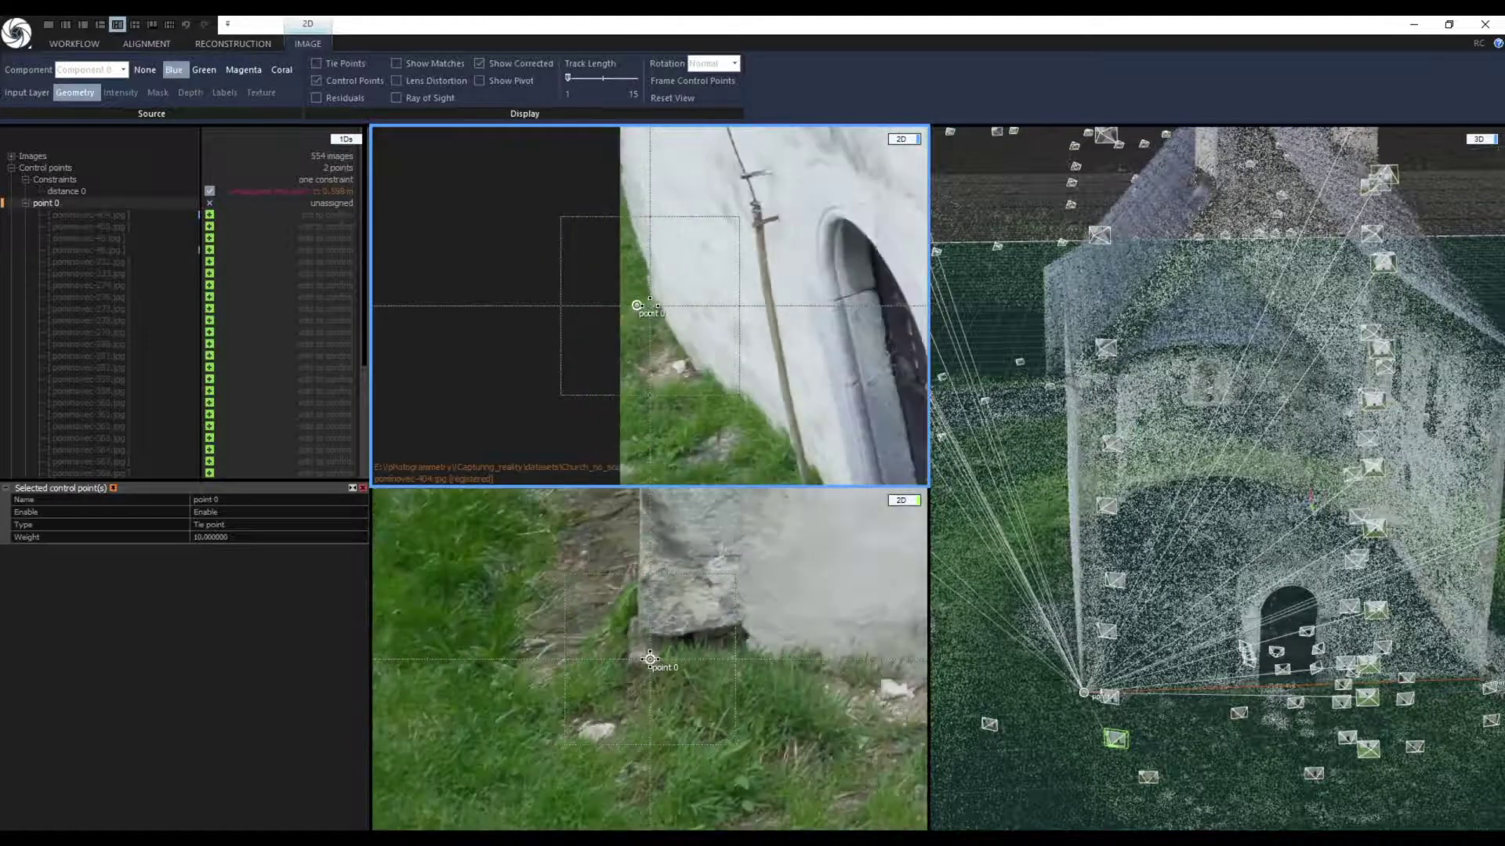
scroll(650, 305, "up", 3)
left_click_drag(650, 306, 639, 301)
scroll(650, 306, "up", 2)
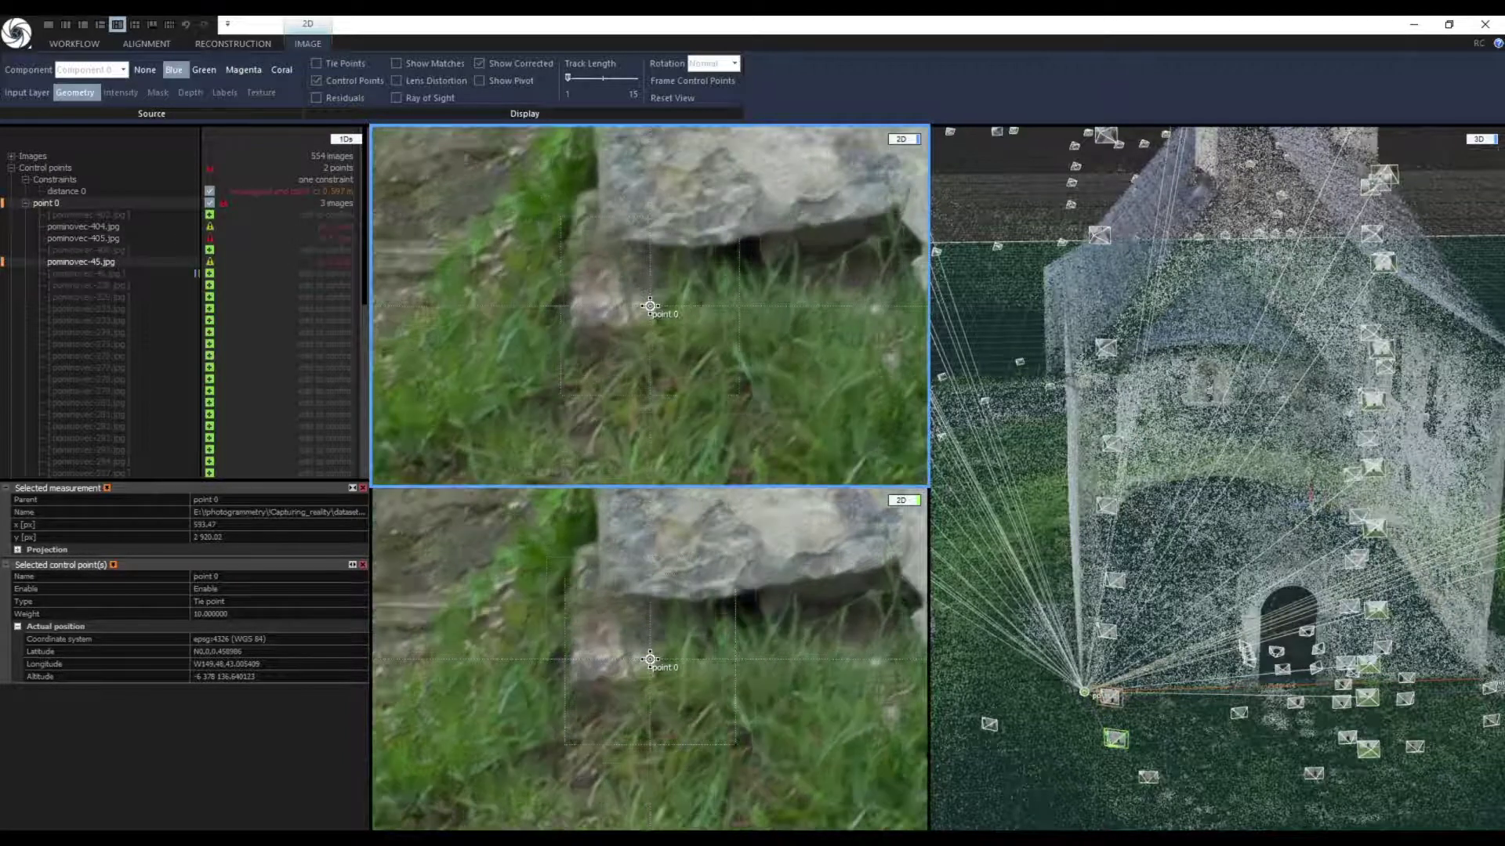
- Confirm point 0 at the wall corner in its further suggested images, including pominovec-46.jpg, pominovec-228.jpg and pominovec-229.jpg
left_click(650, 305)
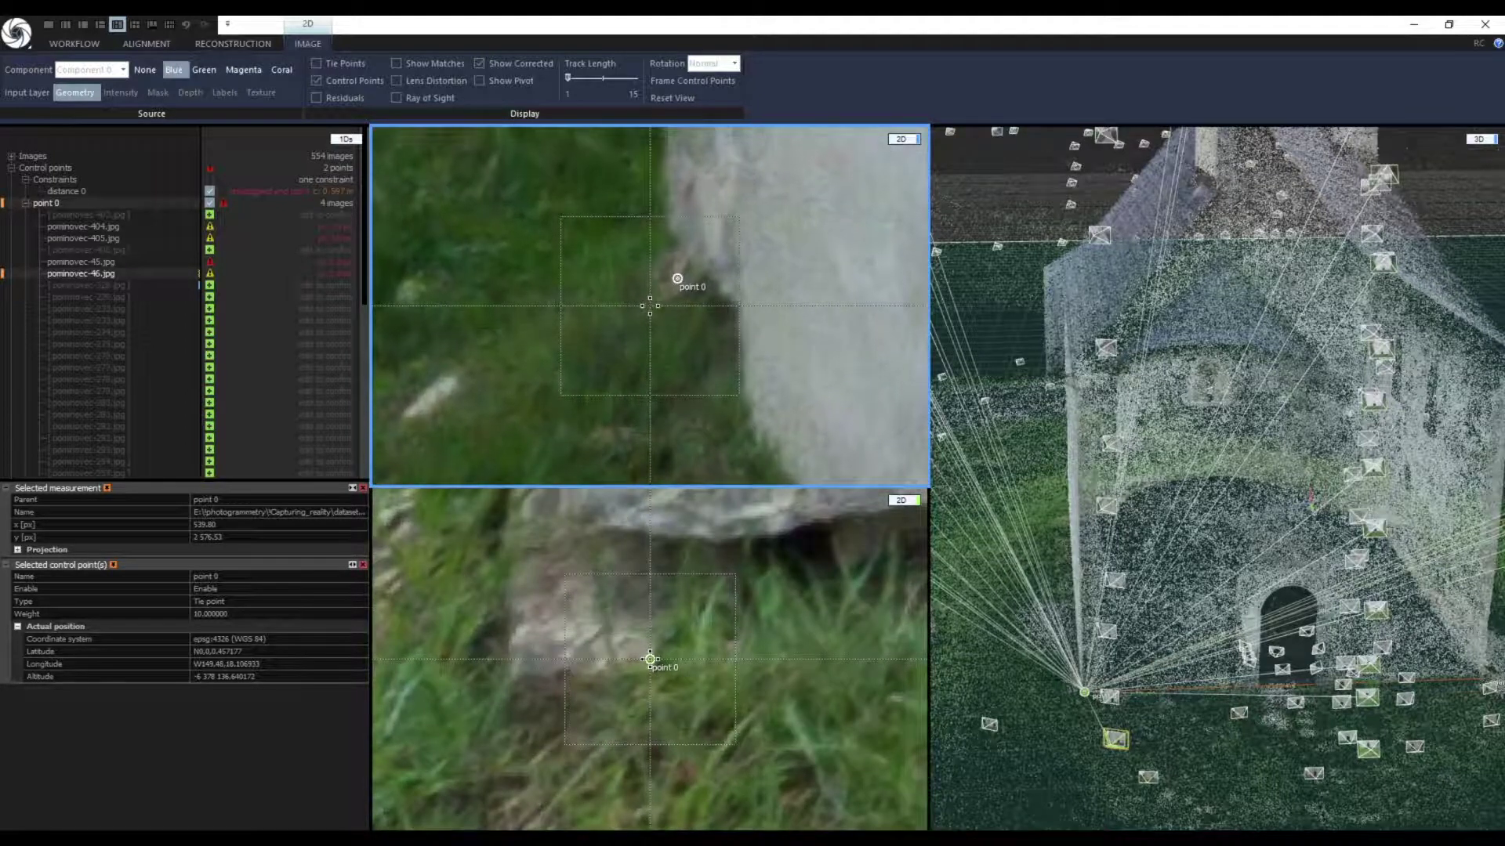
left_click(650, 306)
left_click(650, 305)
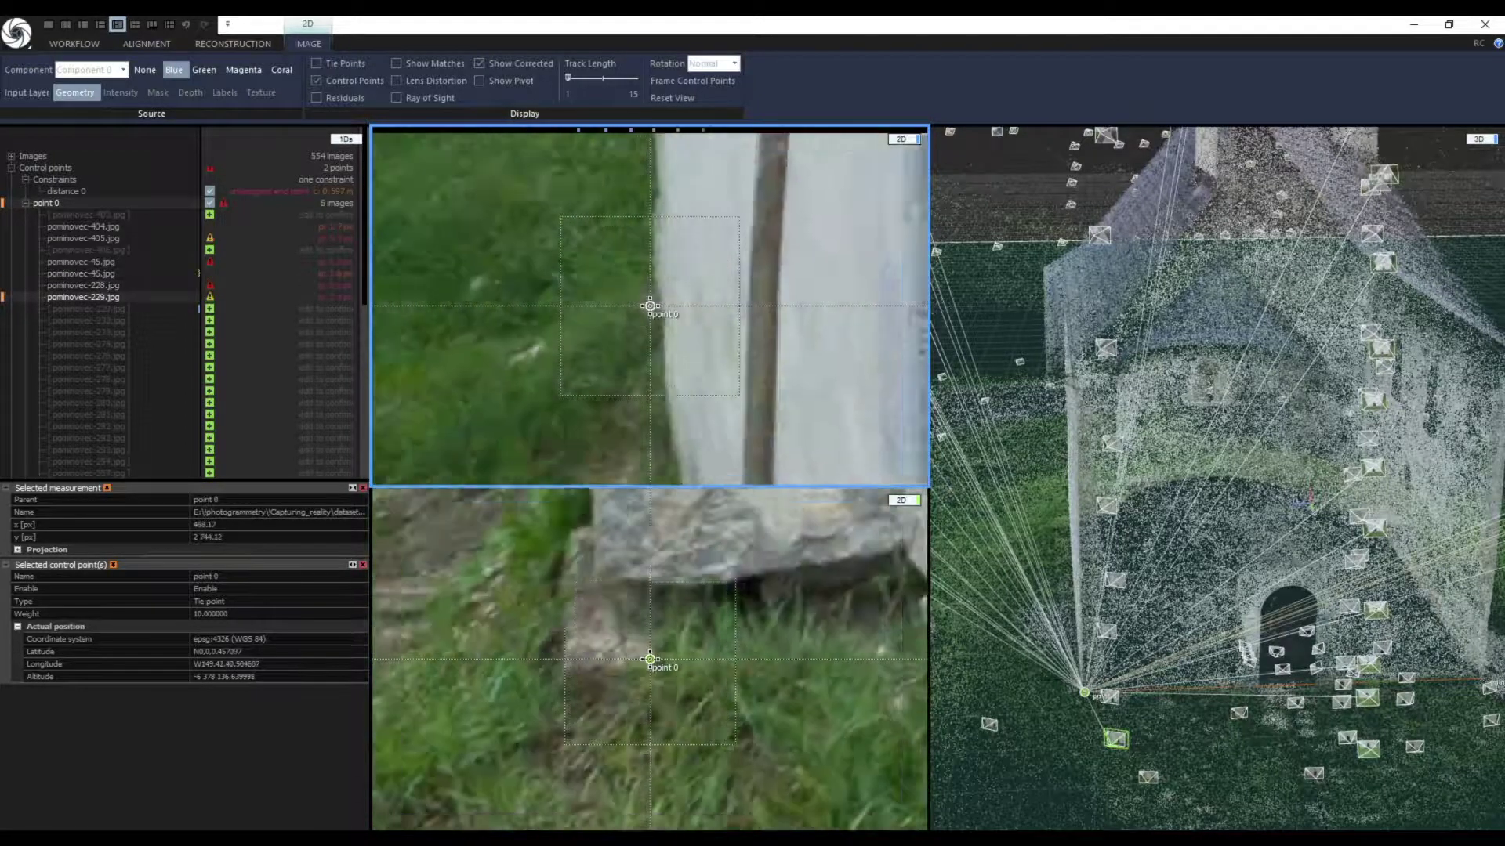
left_click(650, 305)
left_click(650, 305)
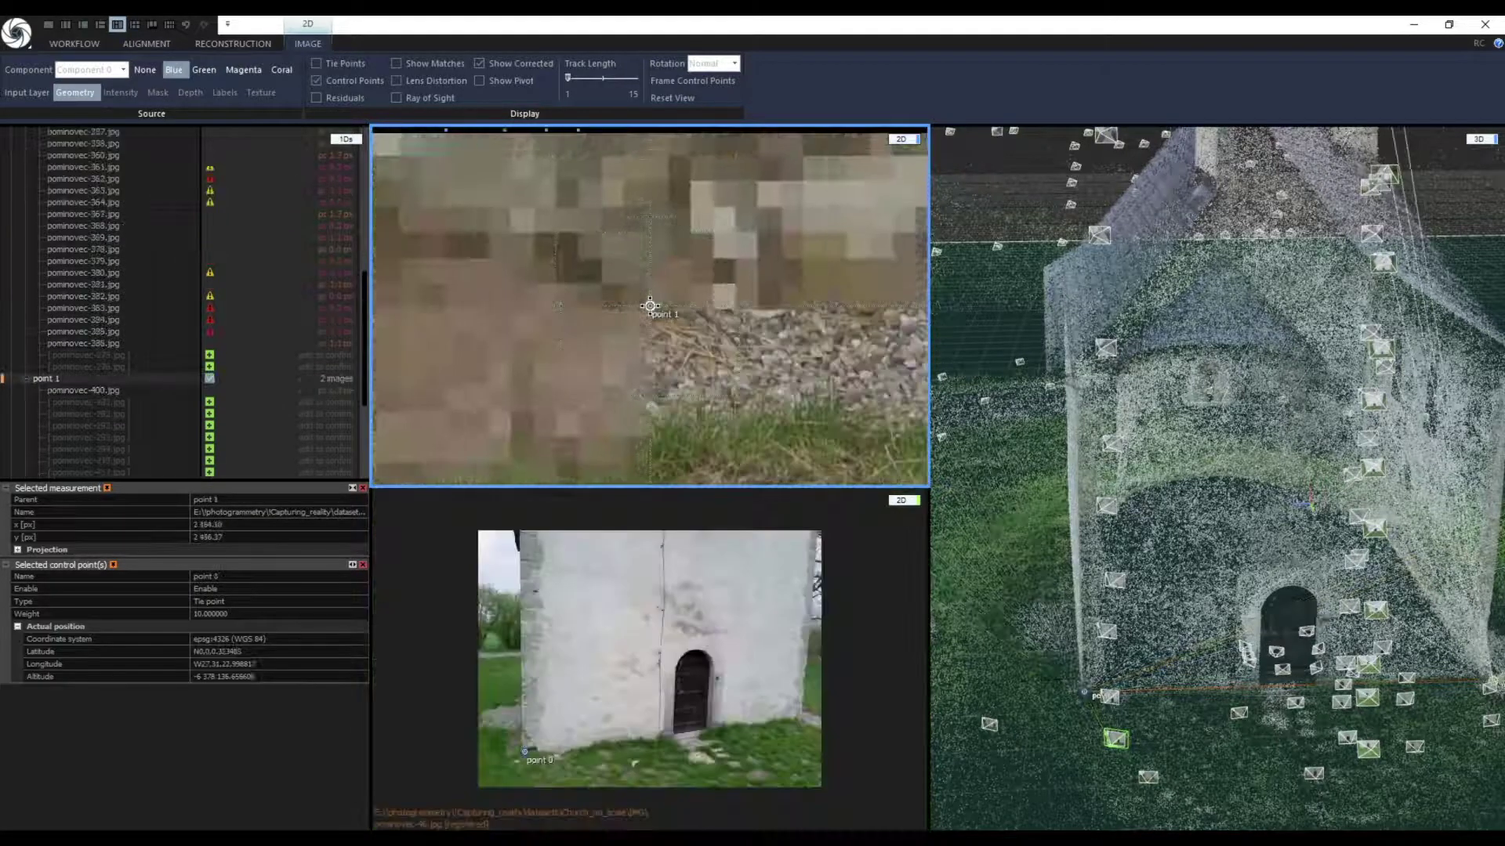
- Place and confirm point 1 on the base of the opposite wall corner across its suggested images
left_click(649, 305)
left_click(650, 305)
left_click(649, 306)
left_click(650, 305)
left_click(649, 306)
left_click(650, 306)
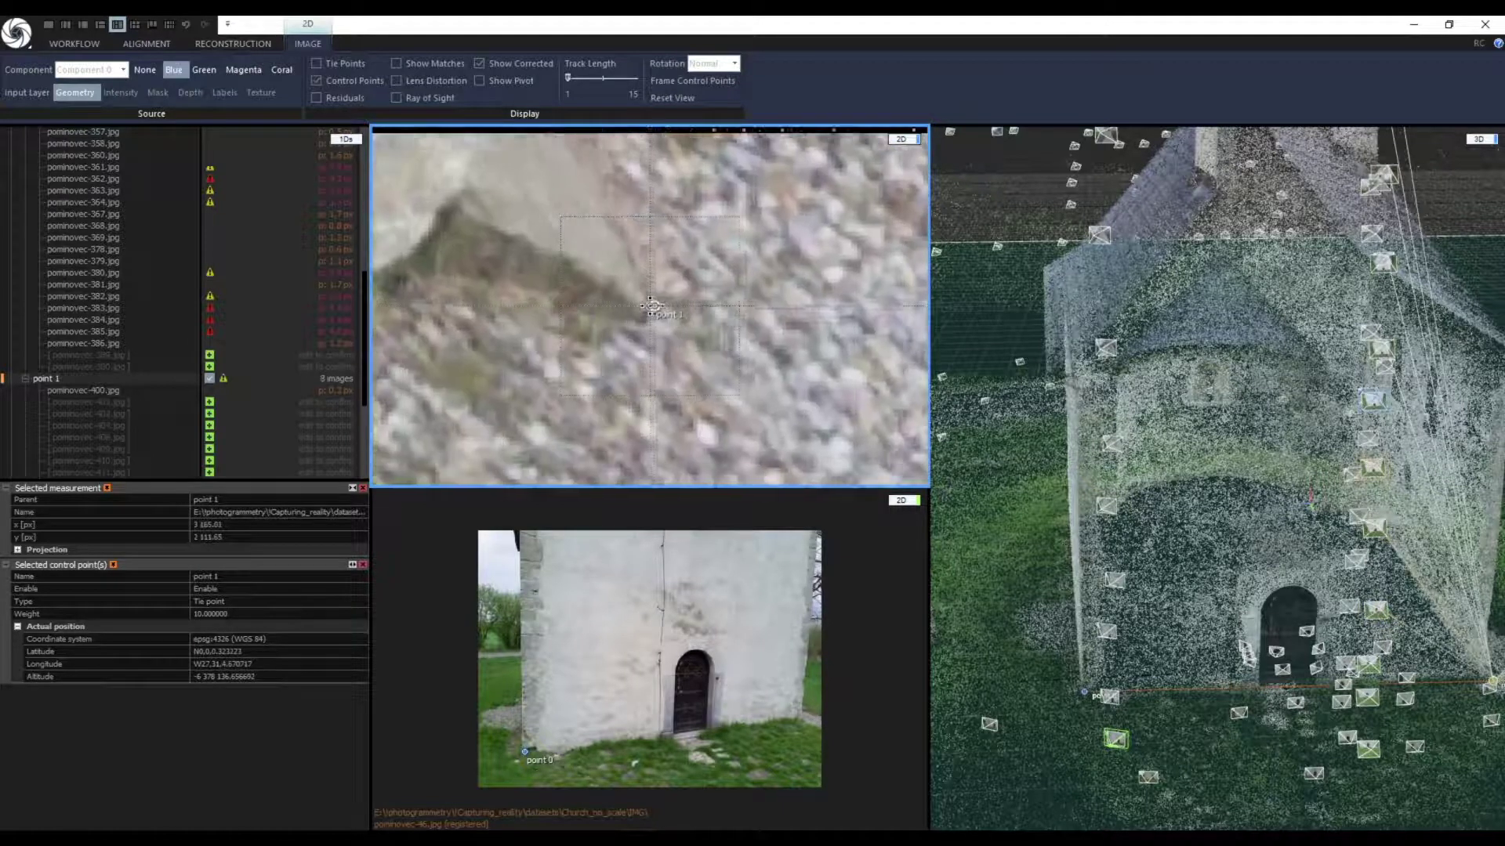
left_click(650, 306)
left_click(650, 305)
left_click(650, 305)
left_click(650, 306)
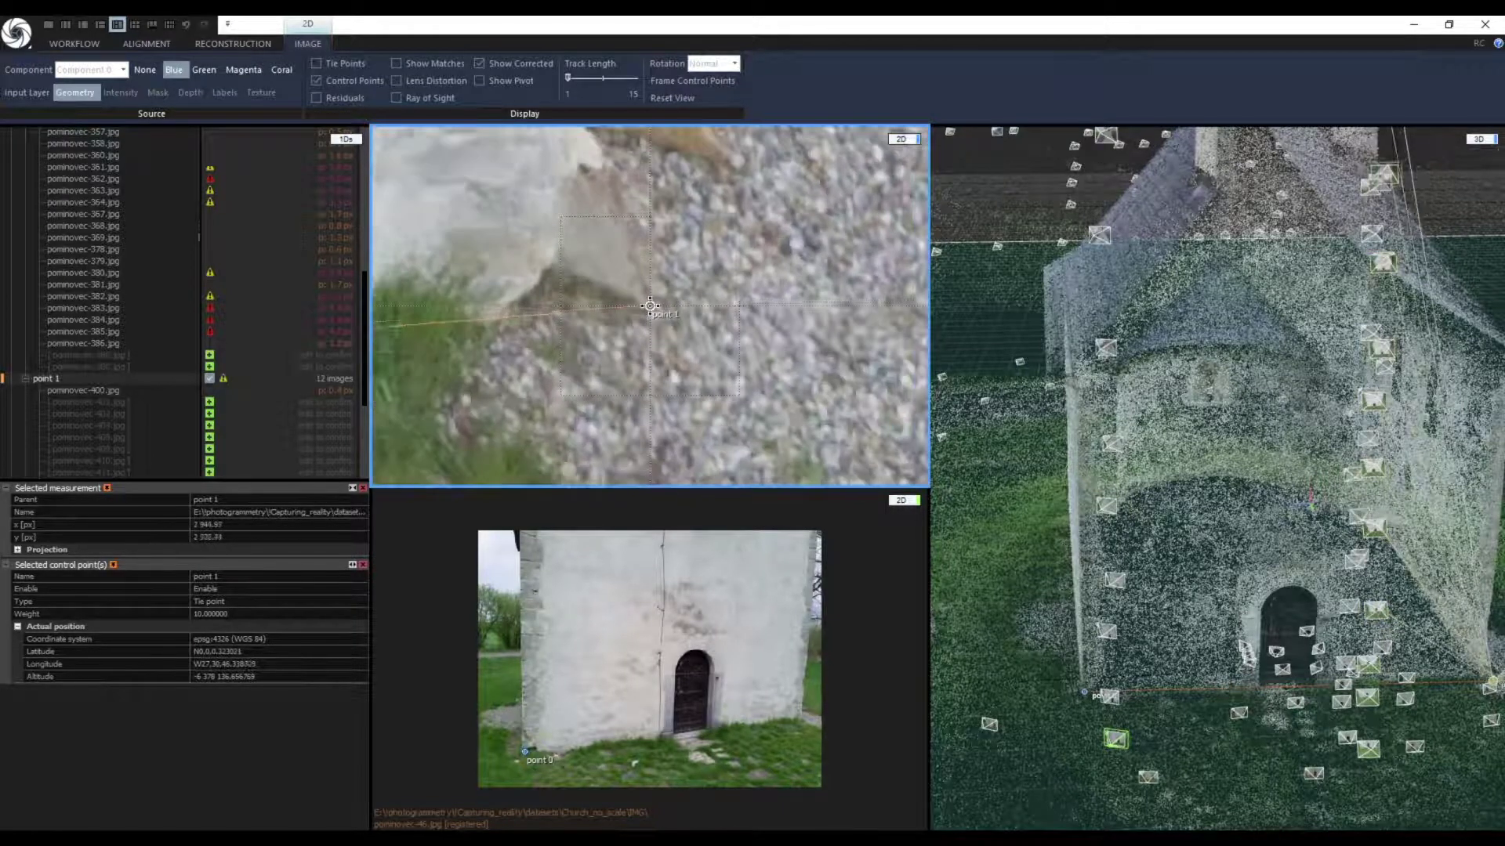
left_click(649, 305)
left_click(650, 306)
left_click(665, 370)
- Align the church images again with the assigned control points and update the scene to the distance constraint
left_click_drag(1424, 707, 1269, 658)
left_click(25, 379)
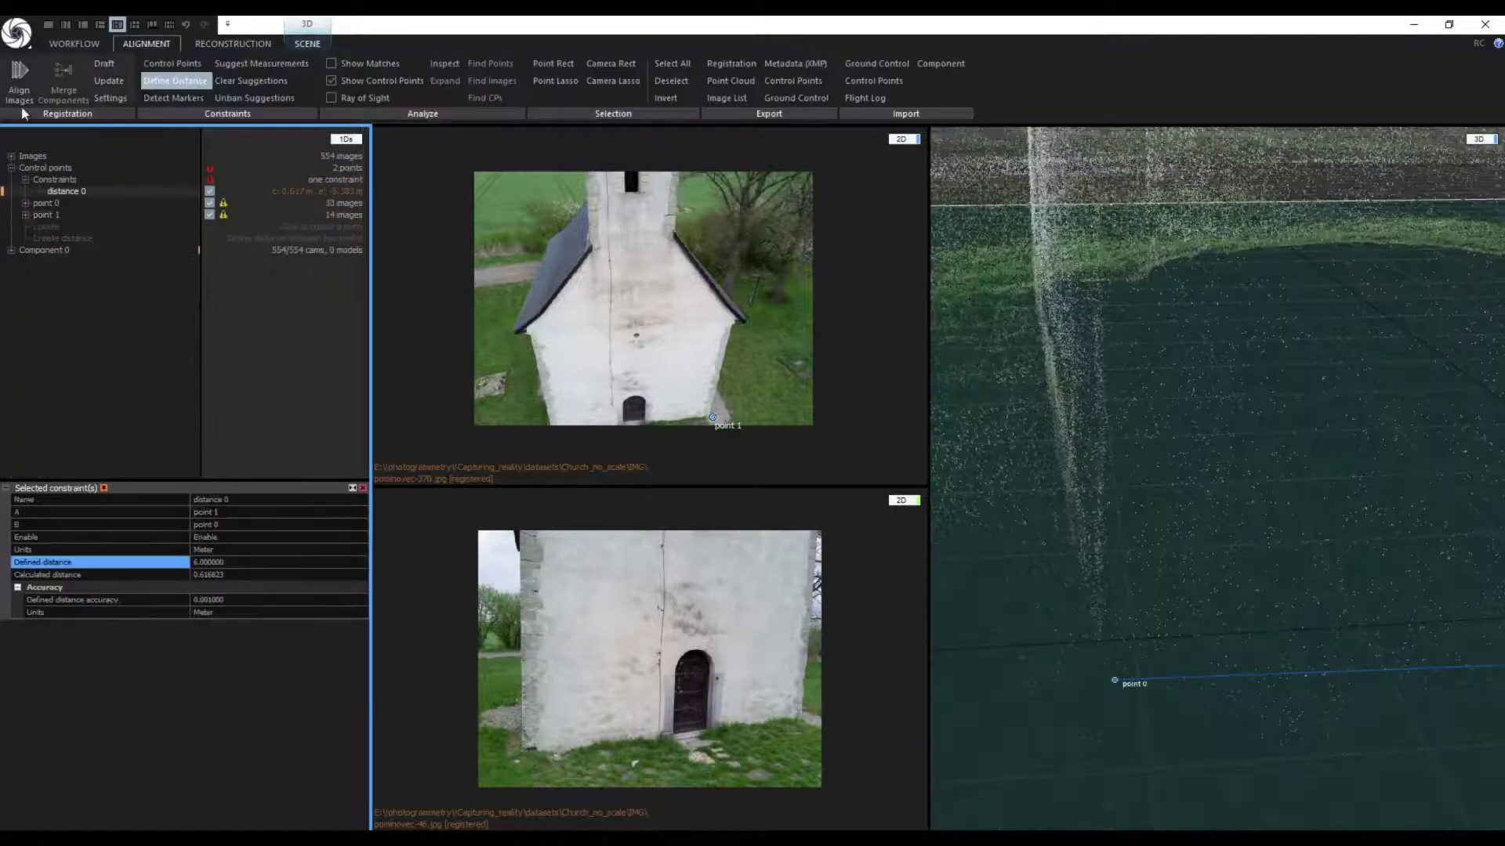
left_click(20, 78)
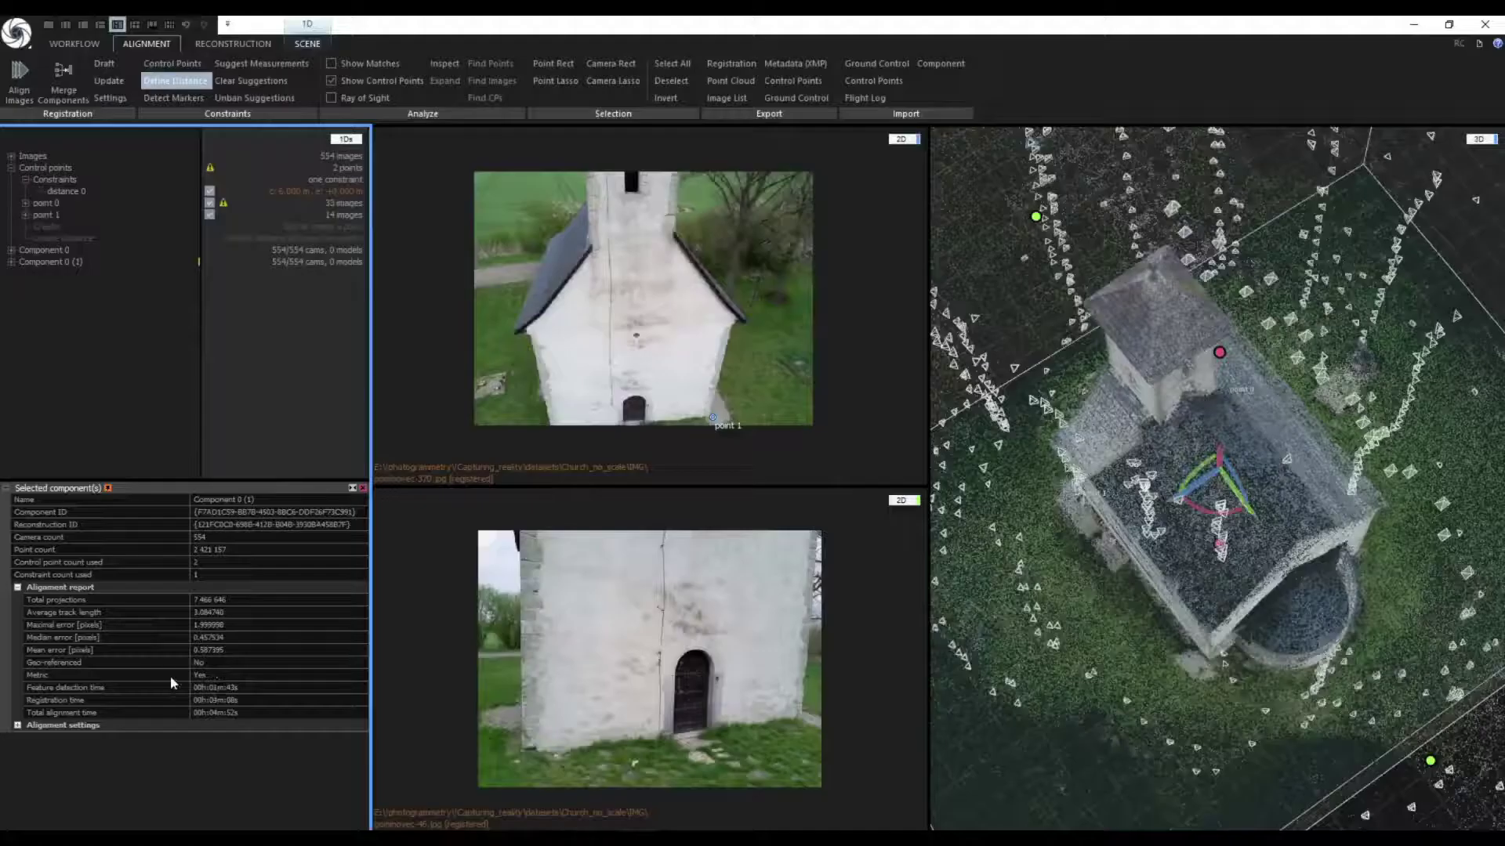
left_click(167, 675)
left_click(109, 81)
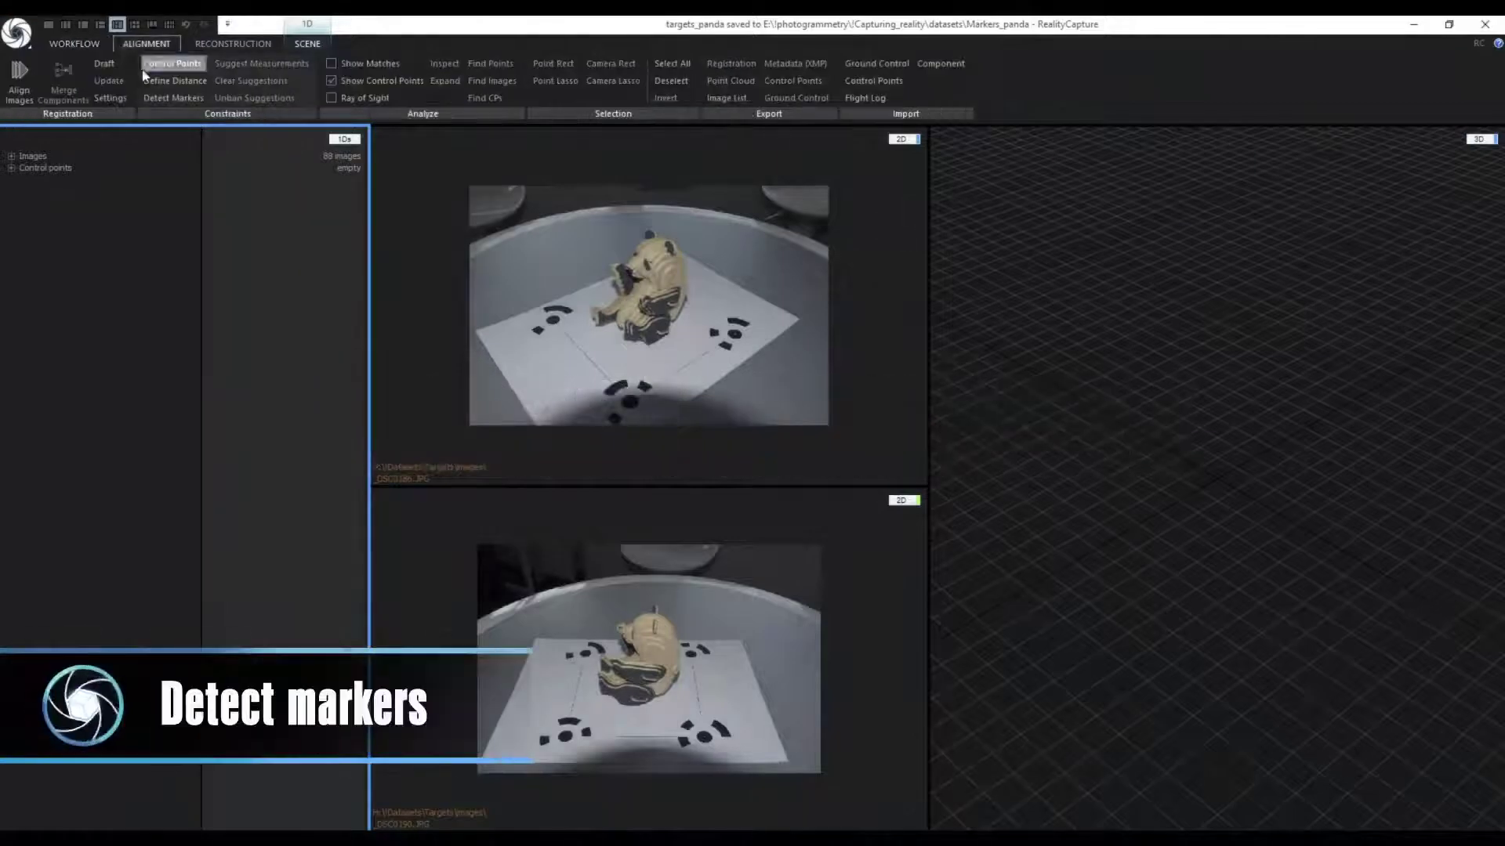
- Detect the circular, single ring, 12-bit markers in the images of the targets_panda project
left_click(161, 105)
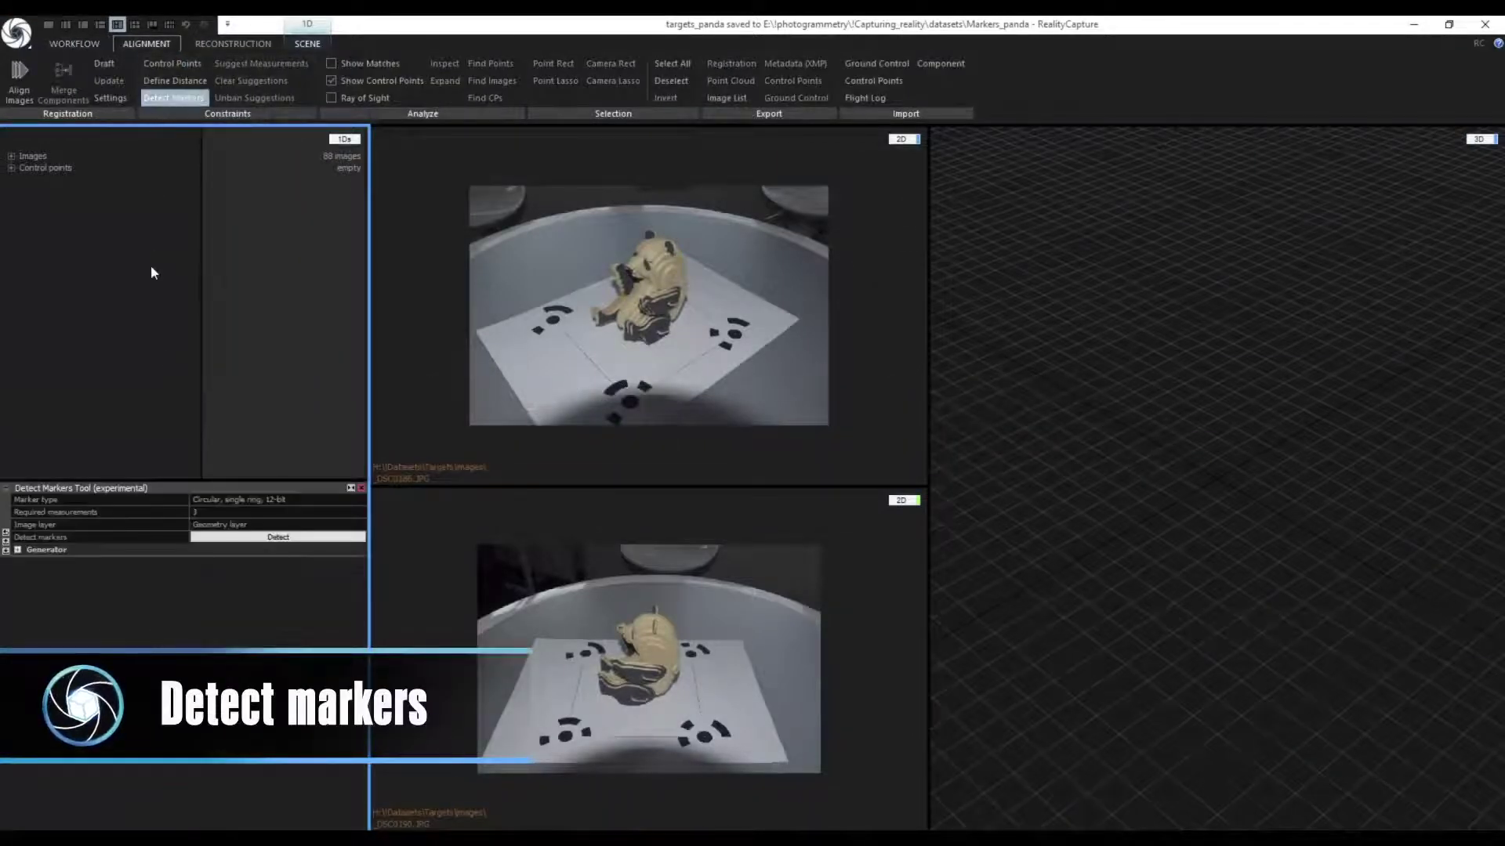
left_click(224, 537)
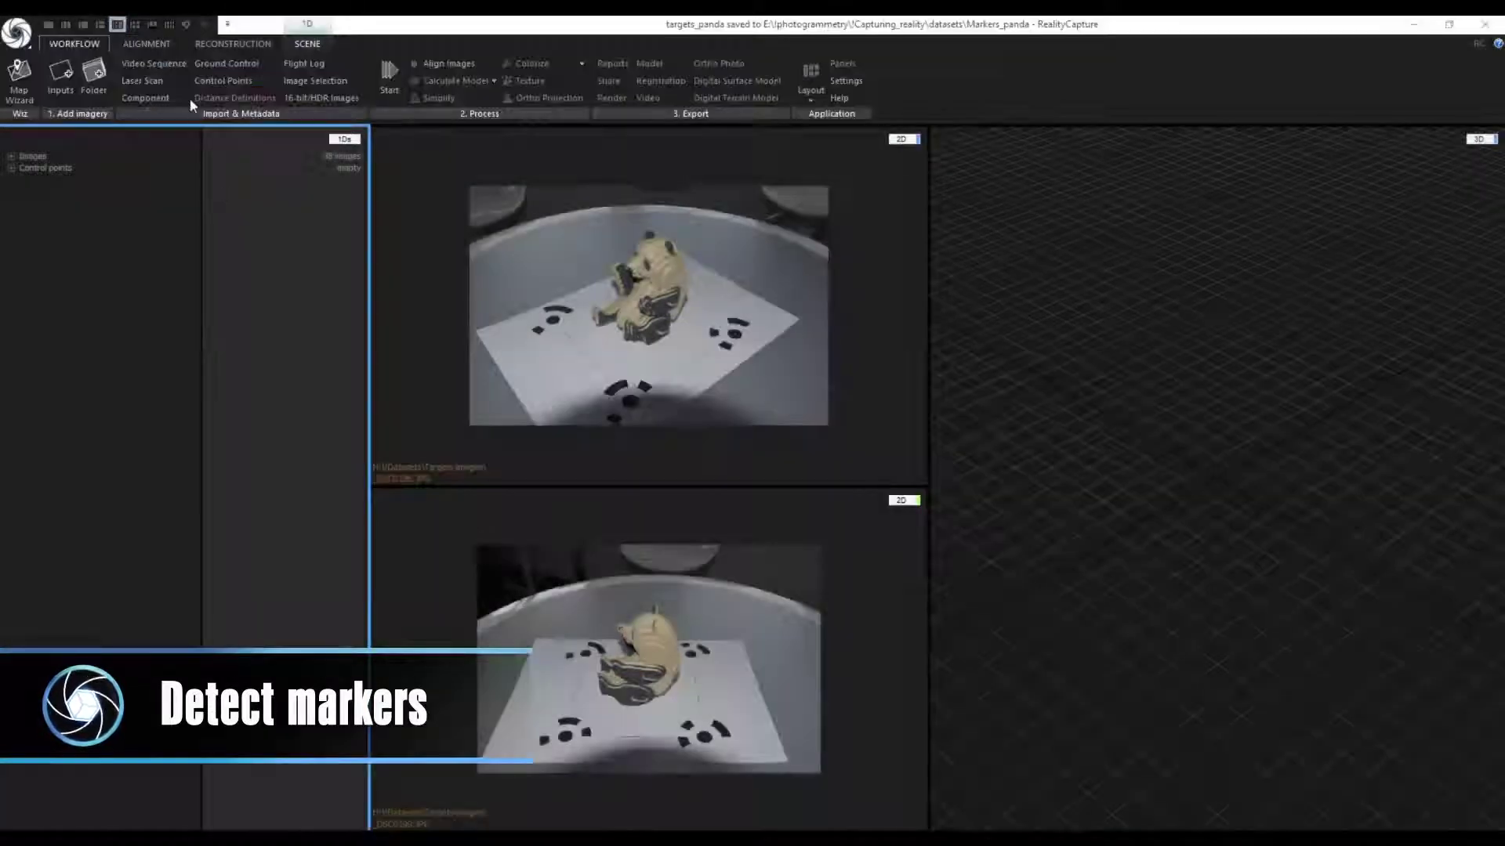
left_click(152, 42)
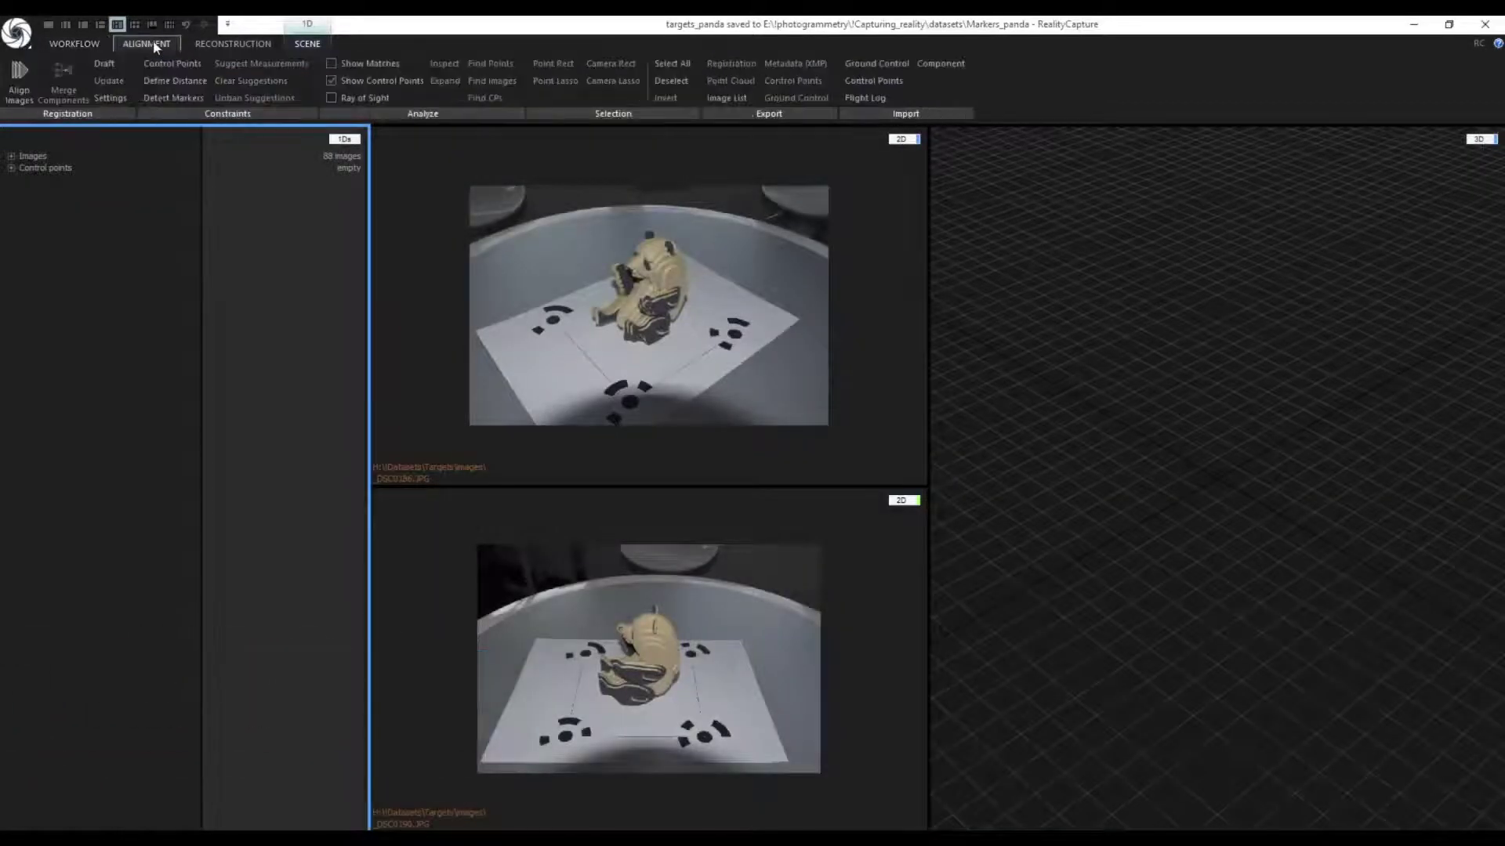
left_click(160, 99)
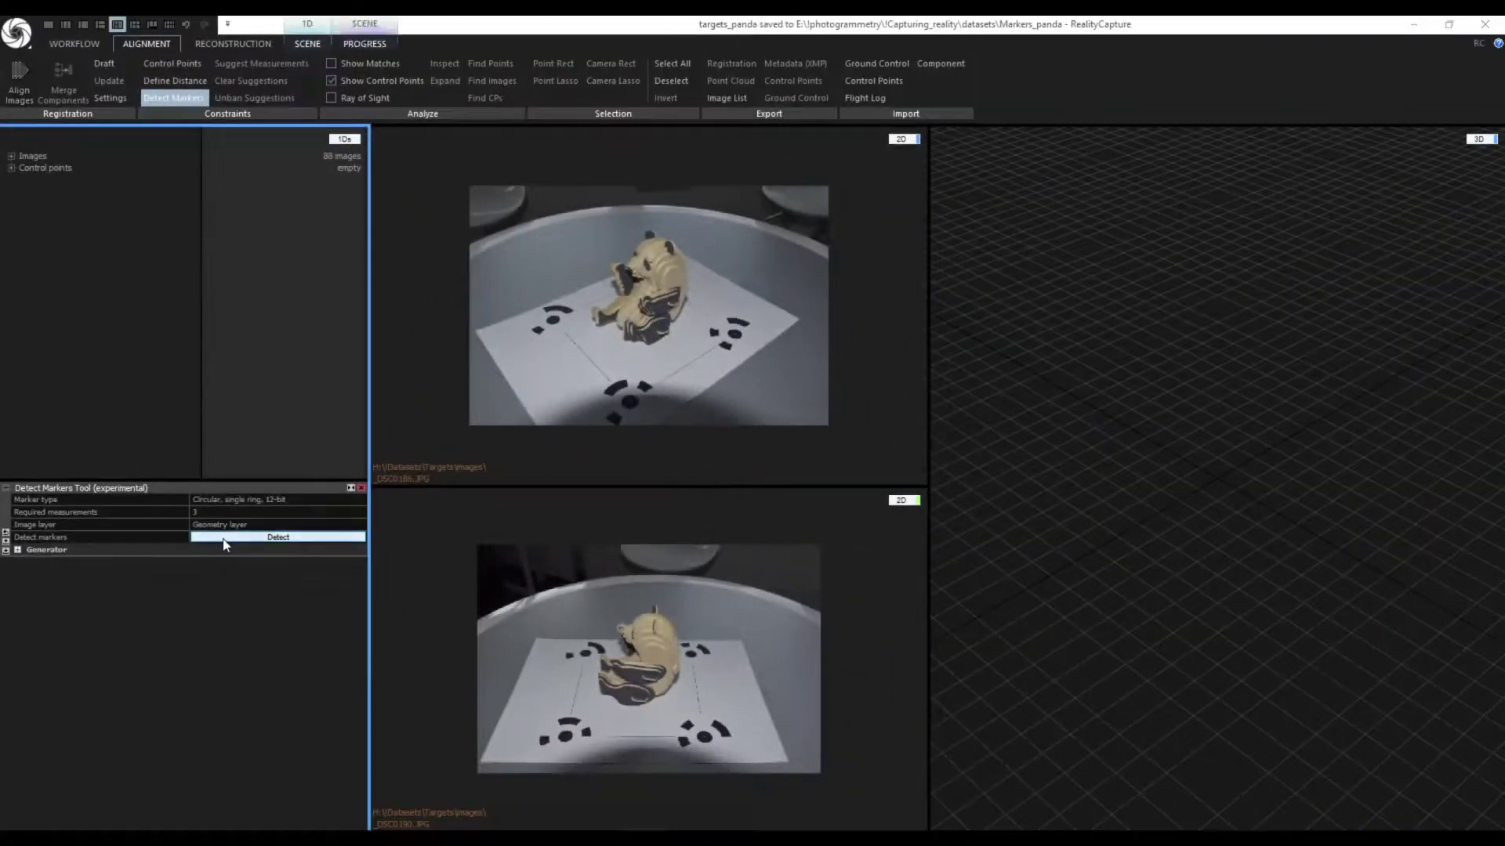
left_click(226, 537)
left_click(782, 463)
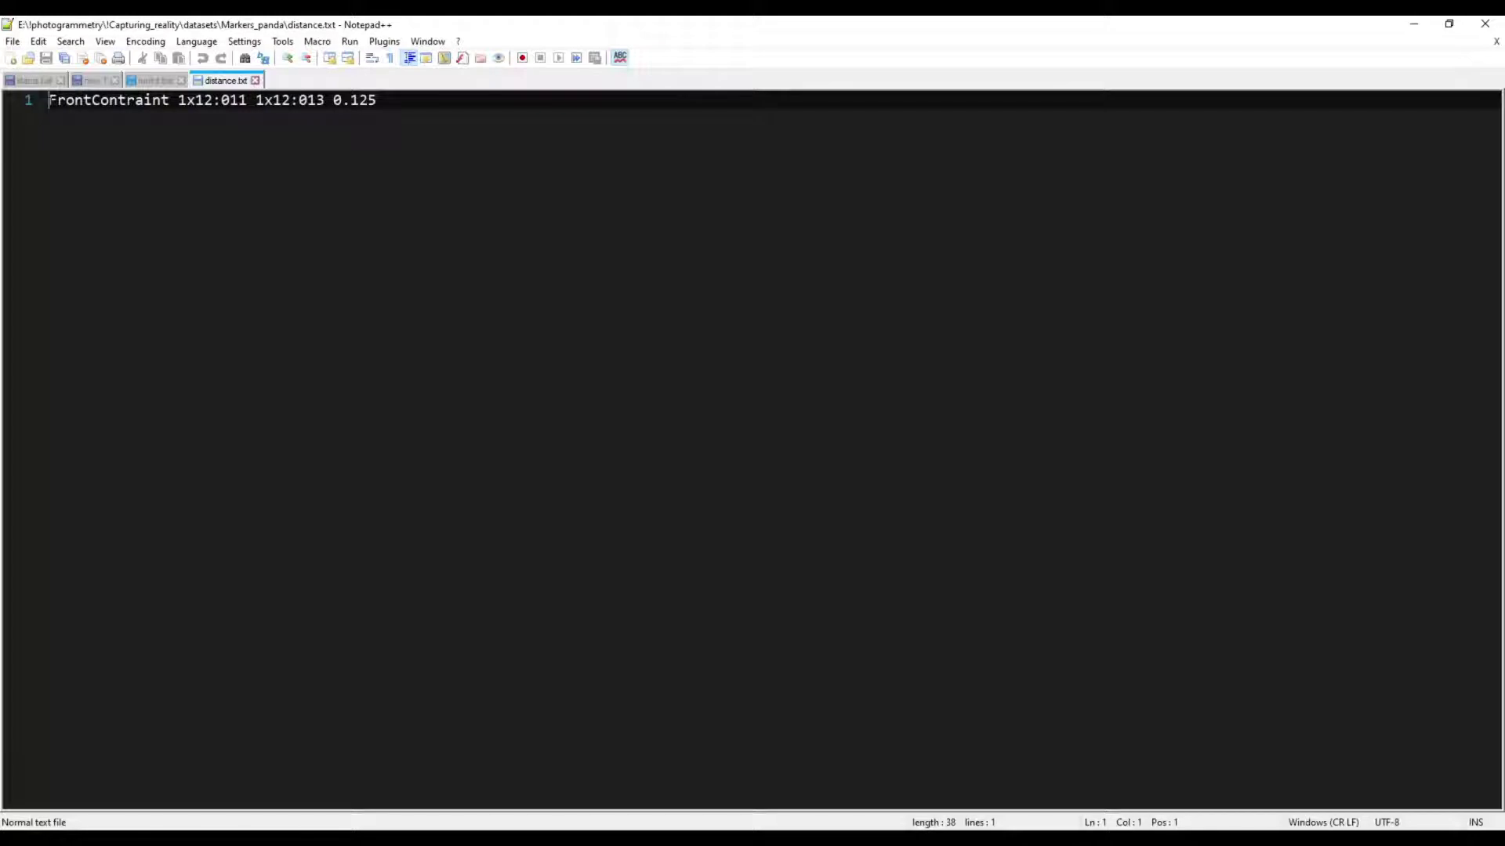
- Examine the constraint name and marker names in distance.txt, and find markers 1x12:011 and 1x12:013 in the panda images
key("shift+Right")
key("shift+Right")
key("shift+Right")
key("shift+Right")
key("shift+Right")
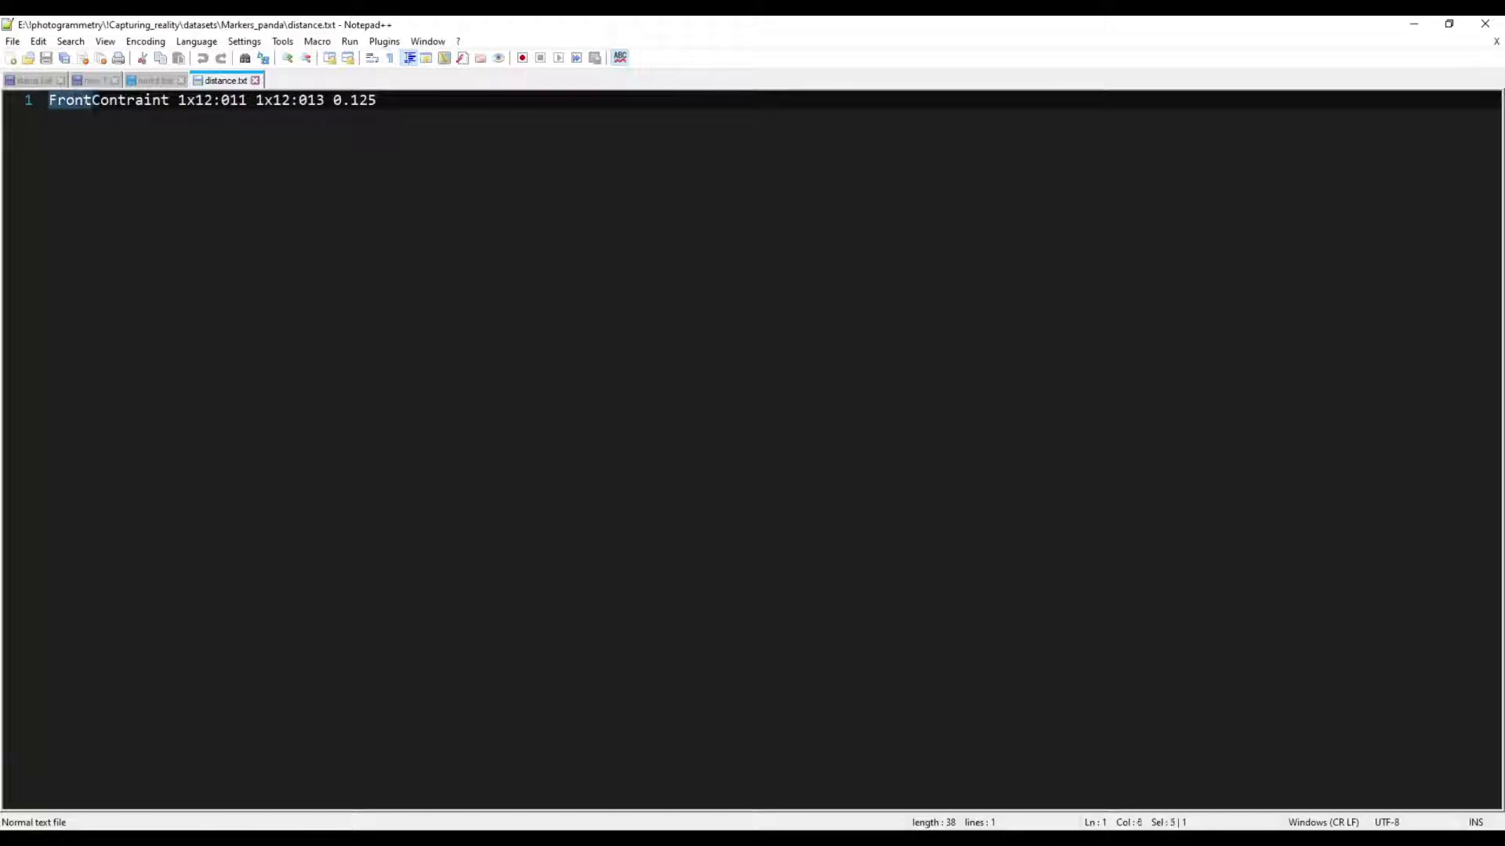
left_click_drag(92, 100, 168, 101)
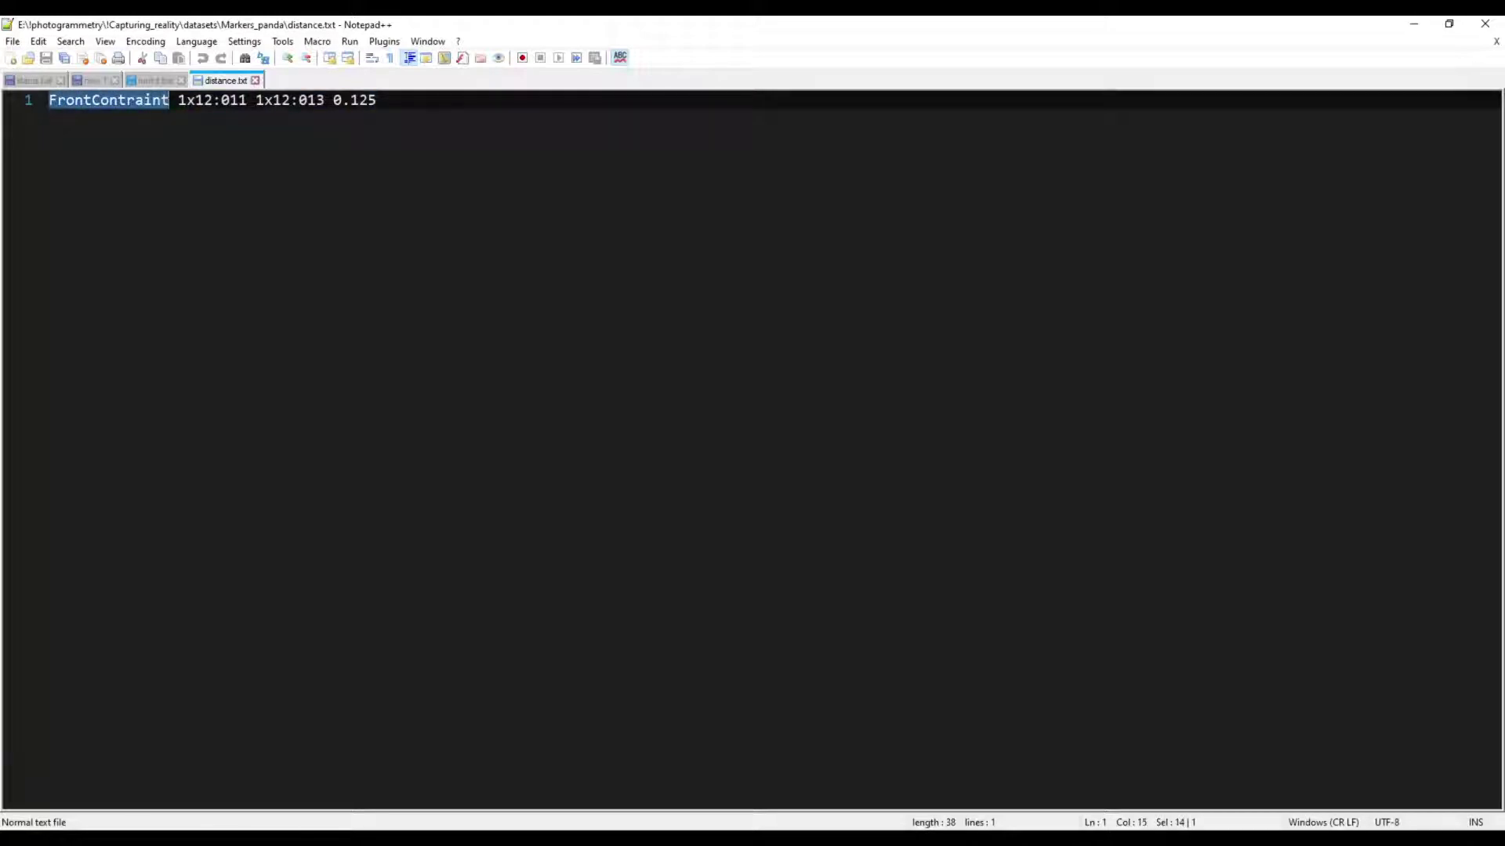
key("Right")
key("Right")
key("shift+Right")
key("shift+Right")
key("shift+Right")
key("shift+Right")
key("shift+Right")
key("shift+Right")
key("shift+Right")
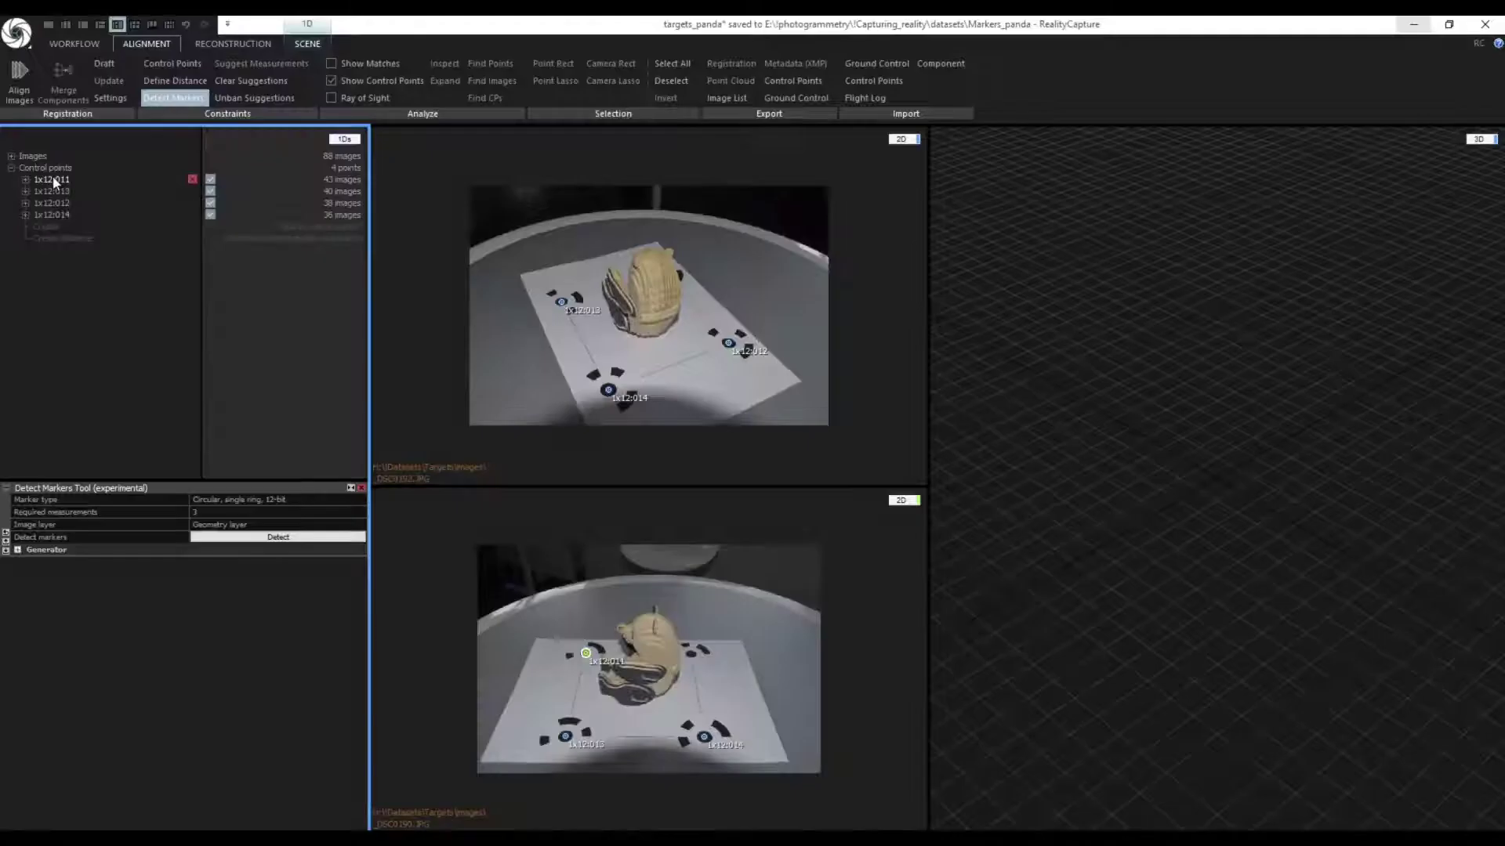
left_click(54, 177)
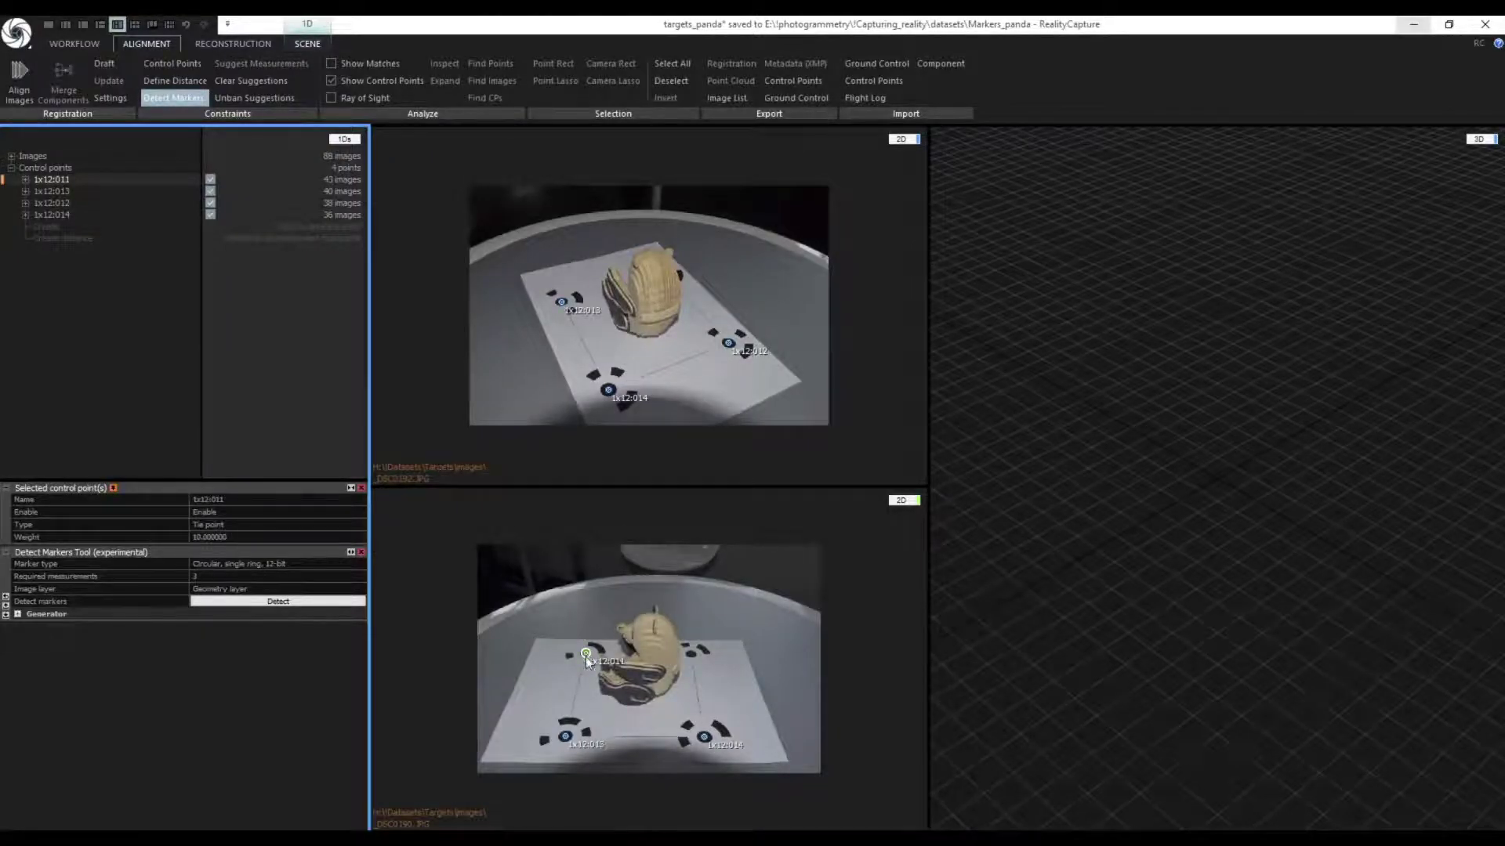
left_click(567, 736)
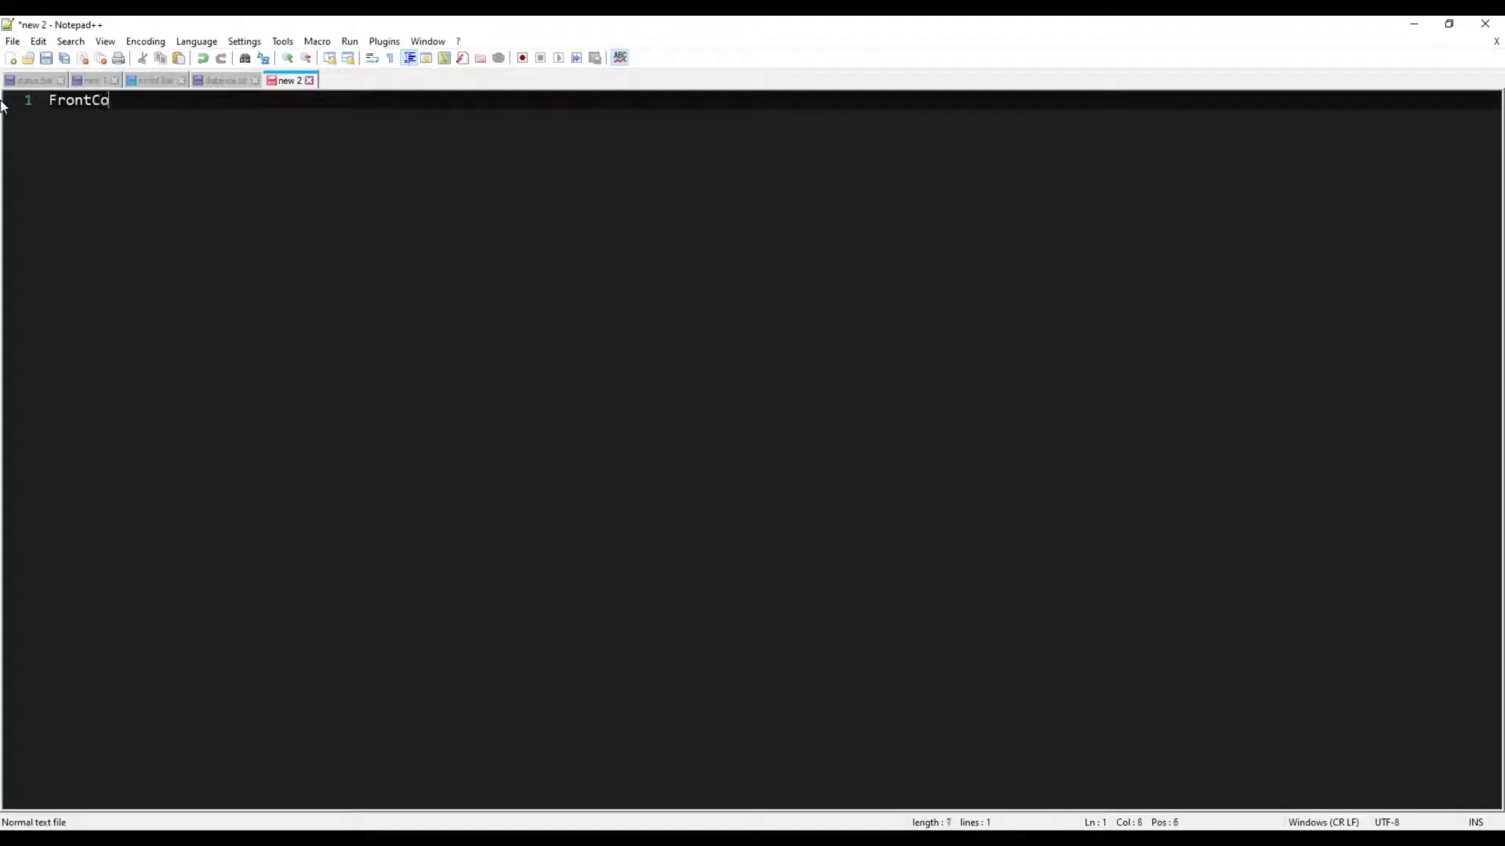
- Write the line "FrontConstraint 1x12:011 1x12:013 0.125" in the new text file, using the control point names from the project, and save it
type("straint")
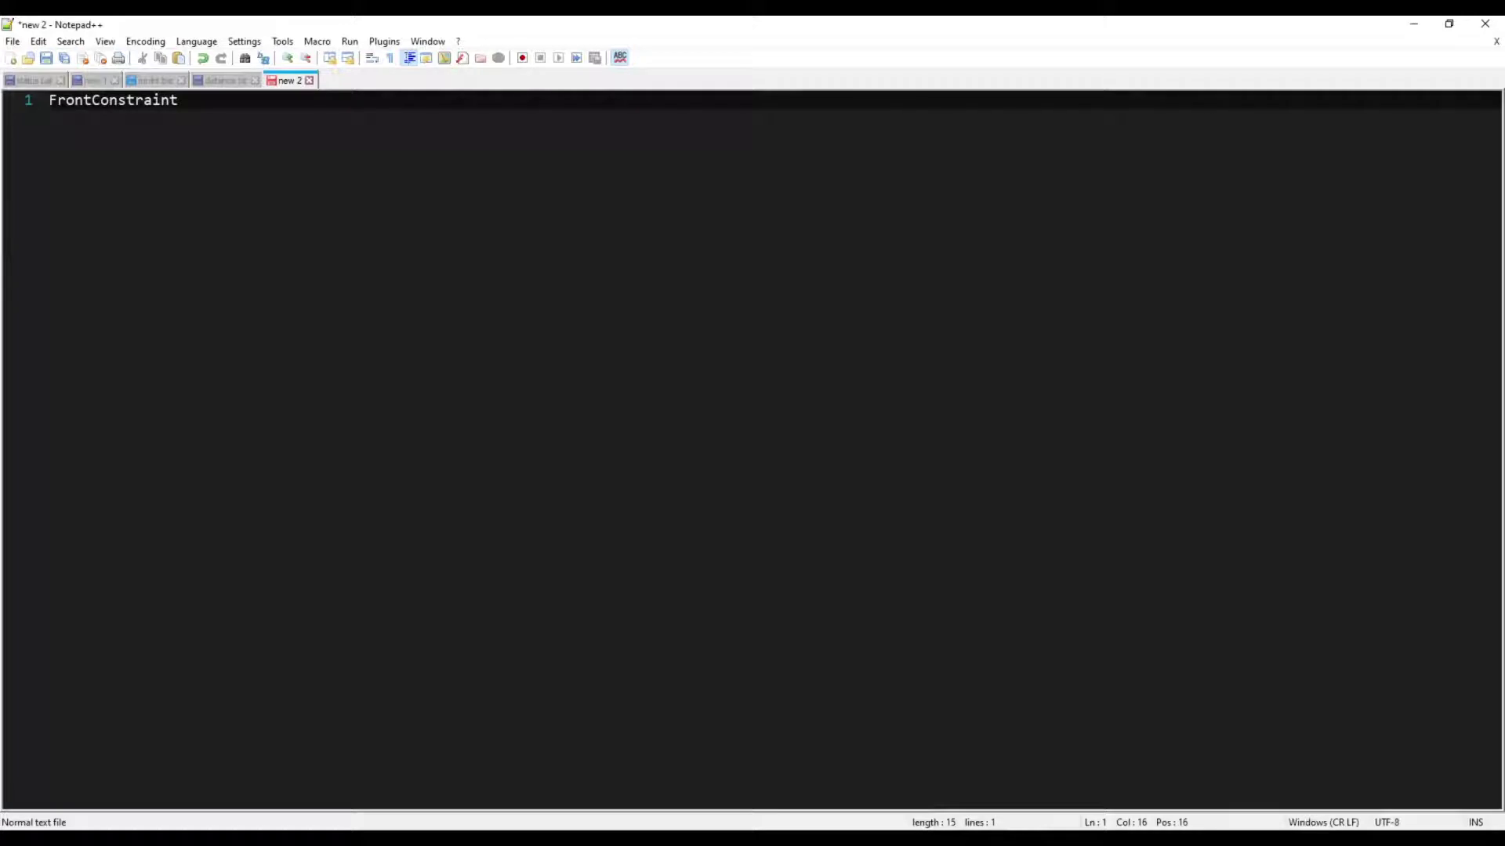
type("1x12:011")
mouse_move(644, 824)
left_click(705, 780)
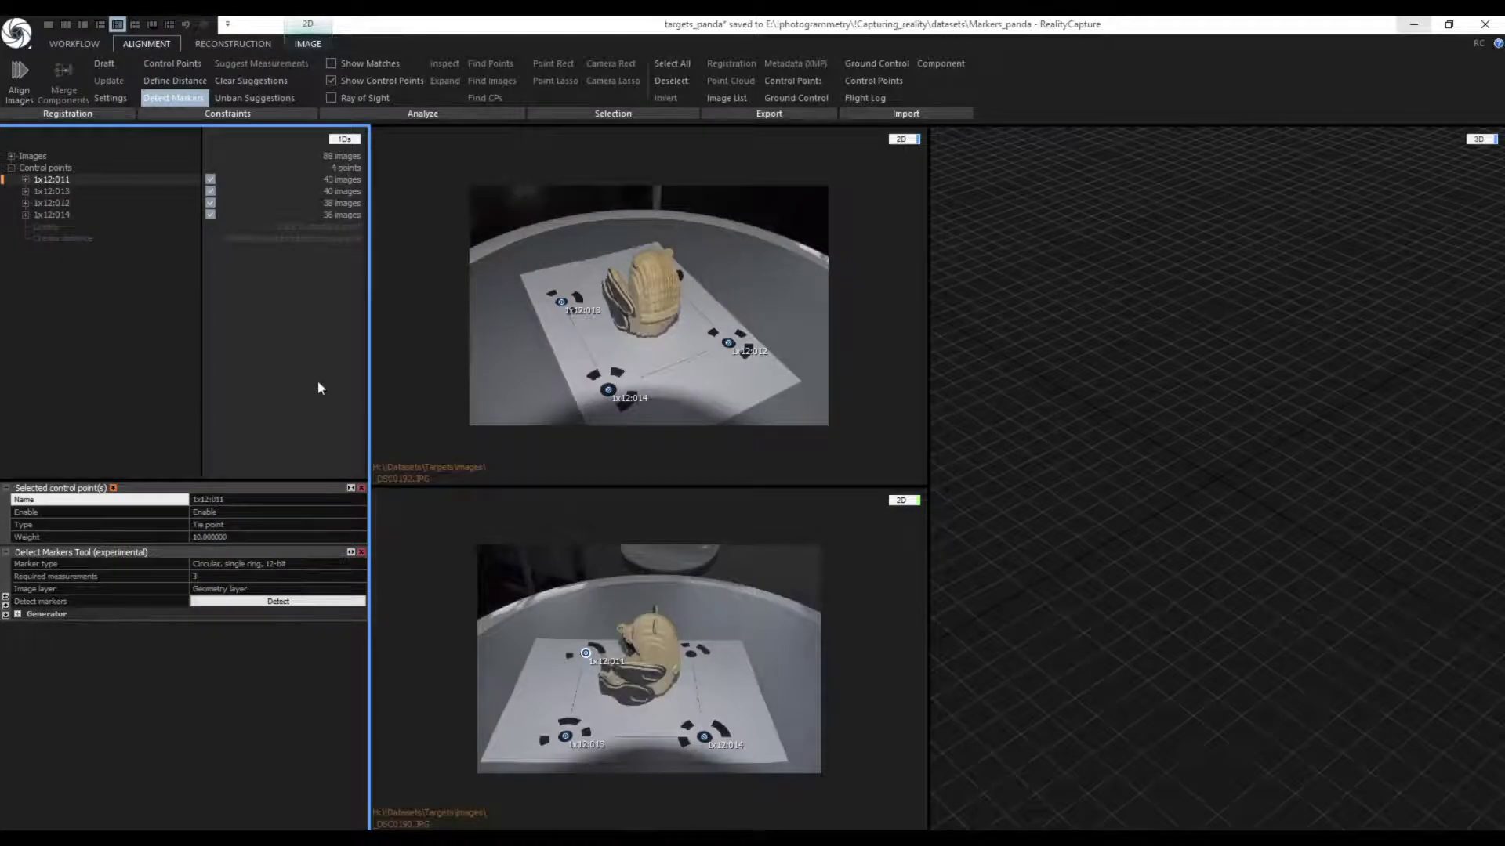
left_click(53, 192)
double_click(229, 499)
key("ctrl+c")
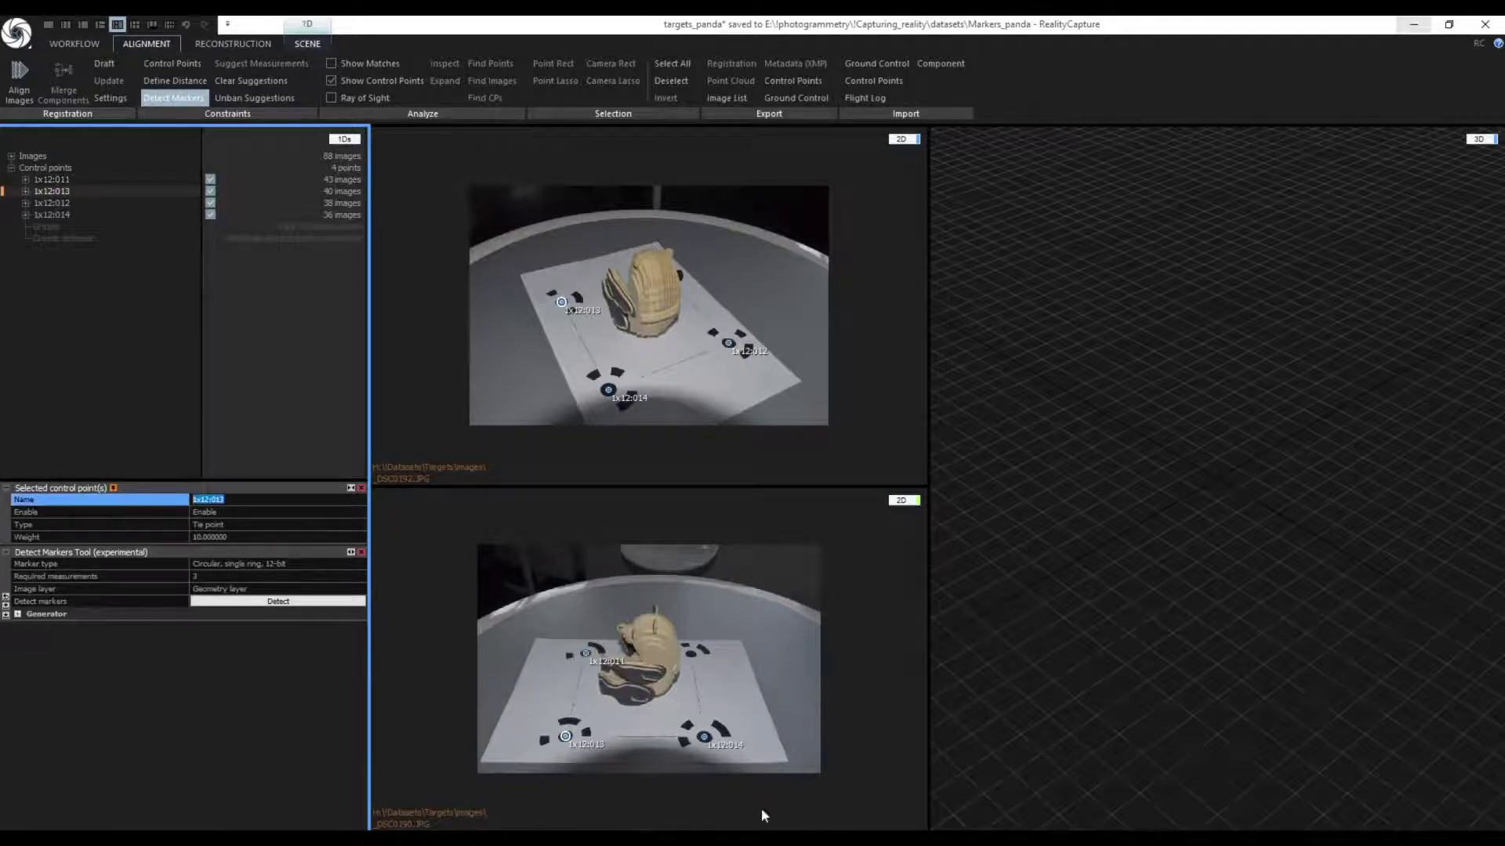
key("alt+Tab")
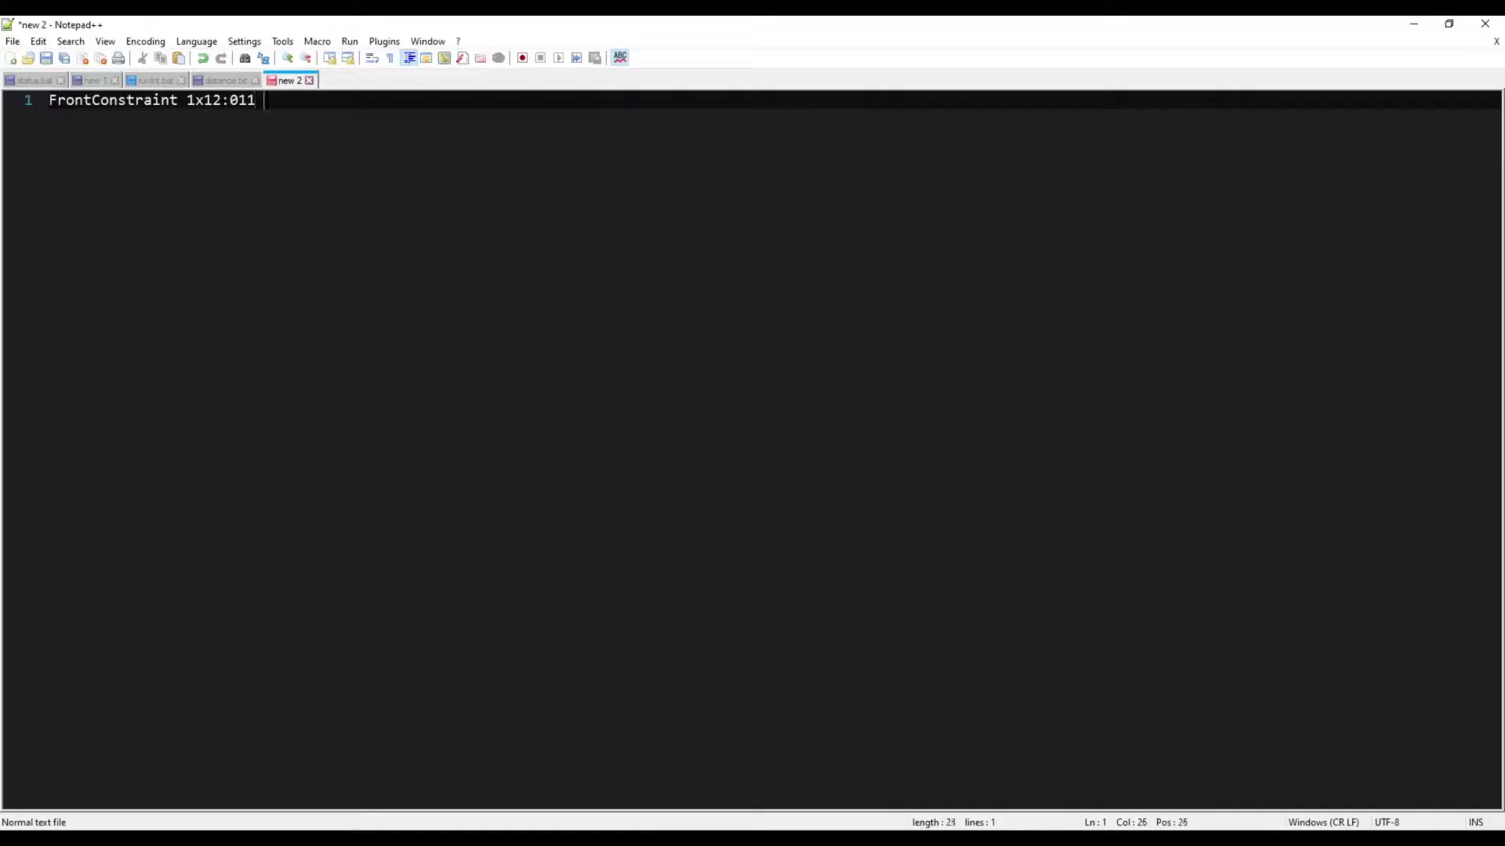
key("ctrl+v")
type("5")
left_click(12, 41)
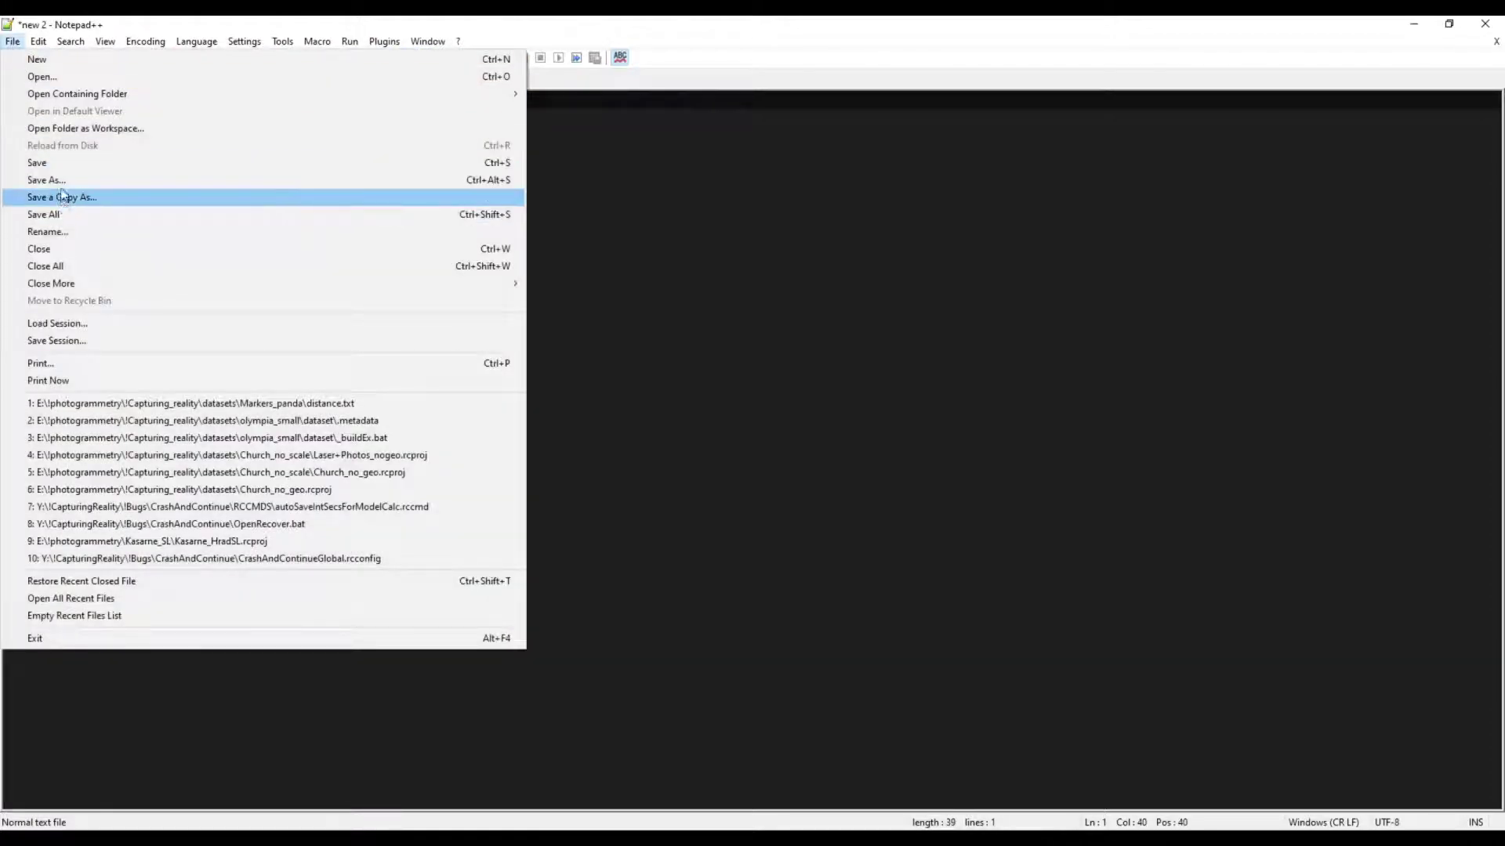
left_click(45, 179)
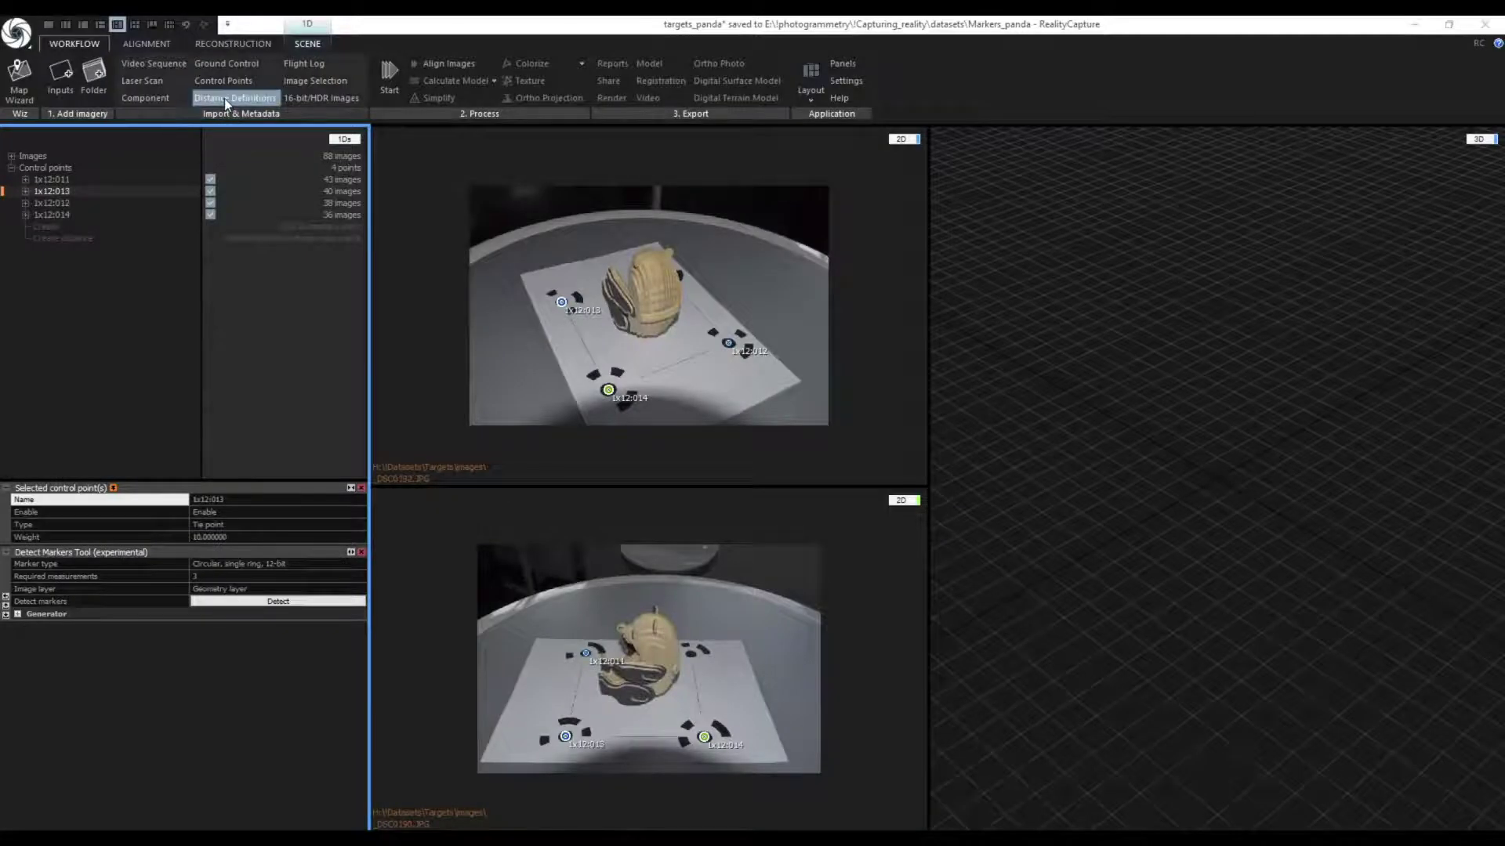
- Import the distance definitions from distance.txt as name, point A, point B and distance, separated by spaces, in metres
left_click(224, 97)
left_click(273, 165)
left_click(792, 554)
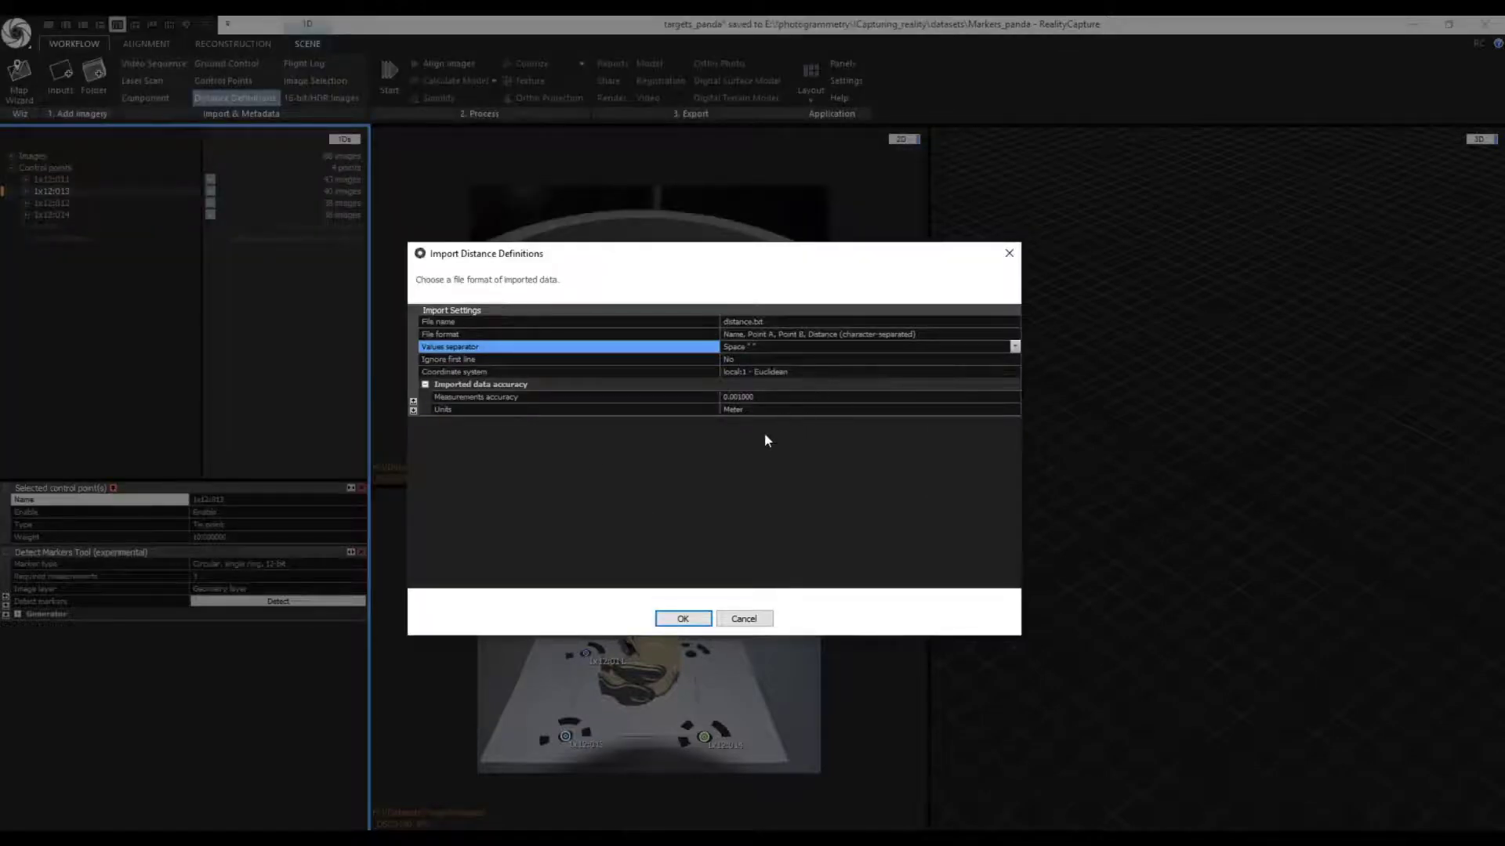
left_click(682, 619)
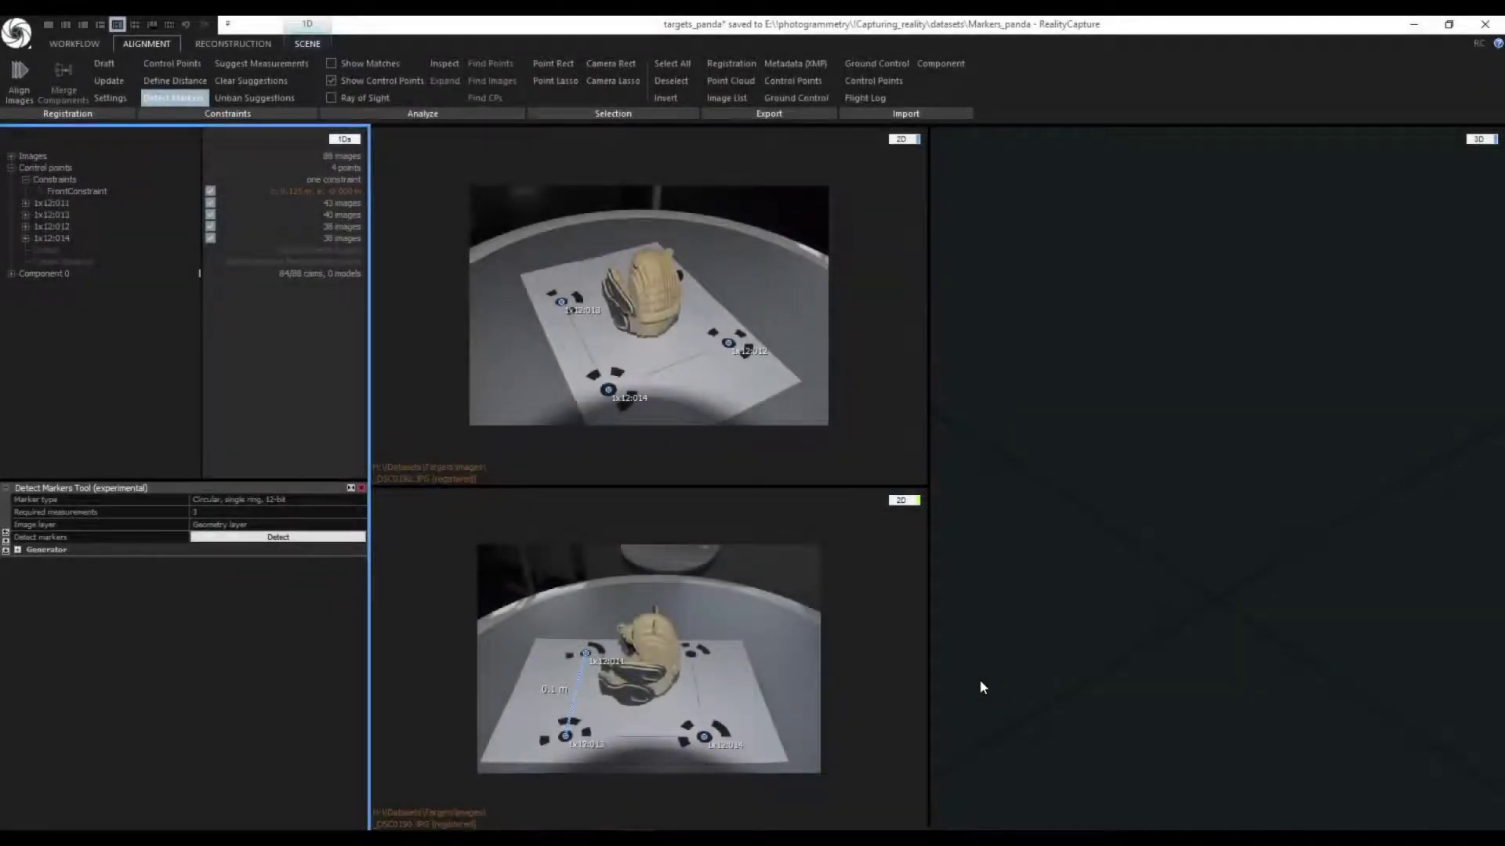
- Check the Metric entry in the alignment report of the aligned panda component
left_click(45, 274)
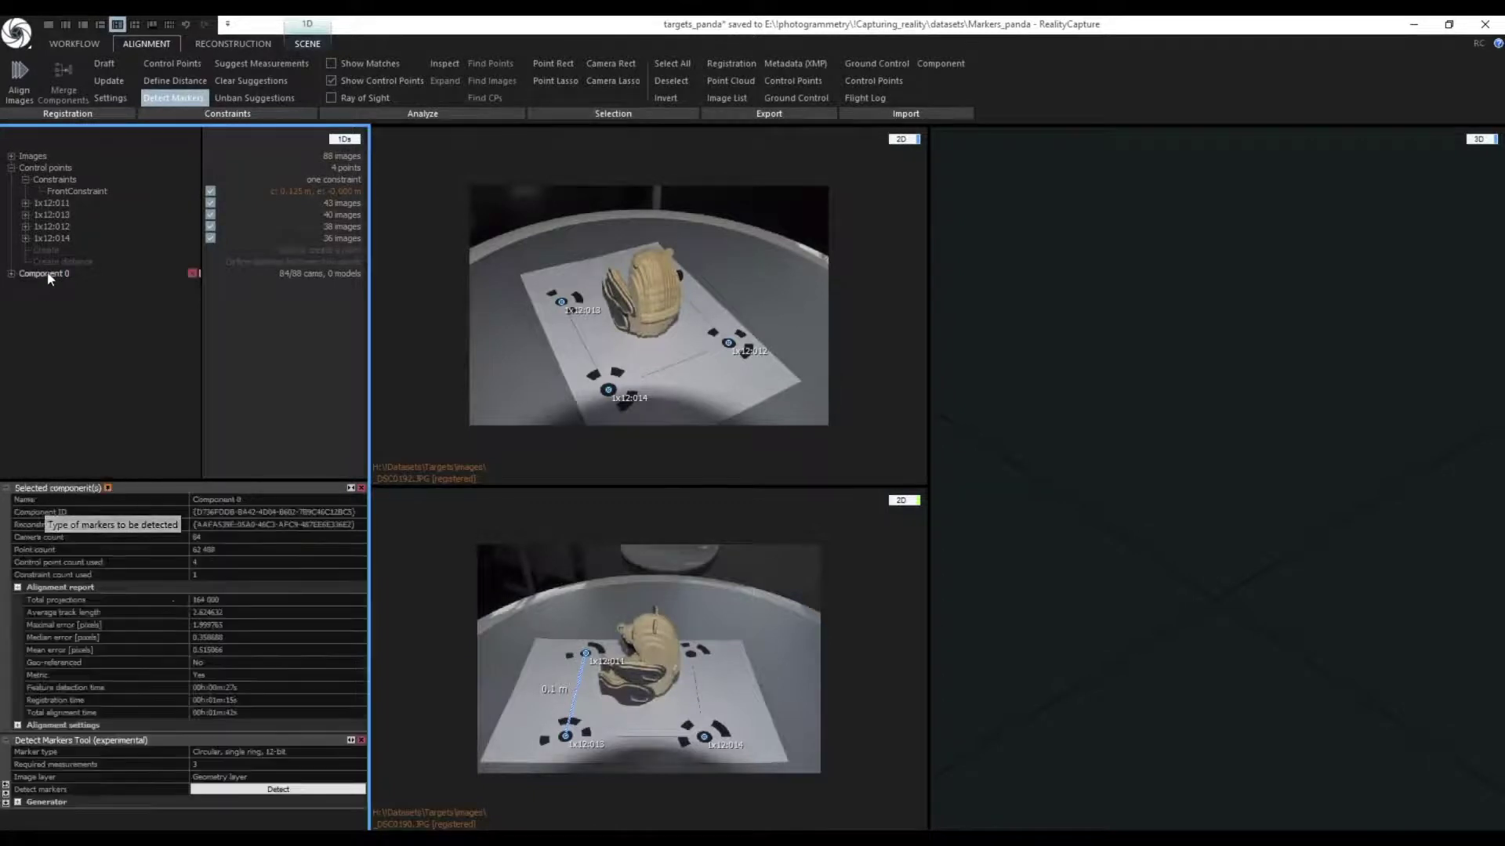
left_click(173, 678)
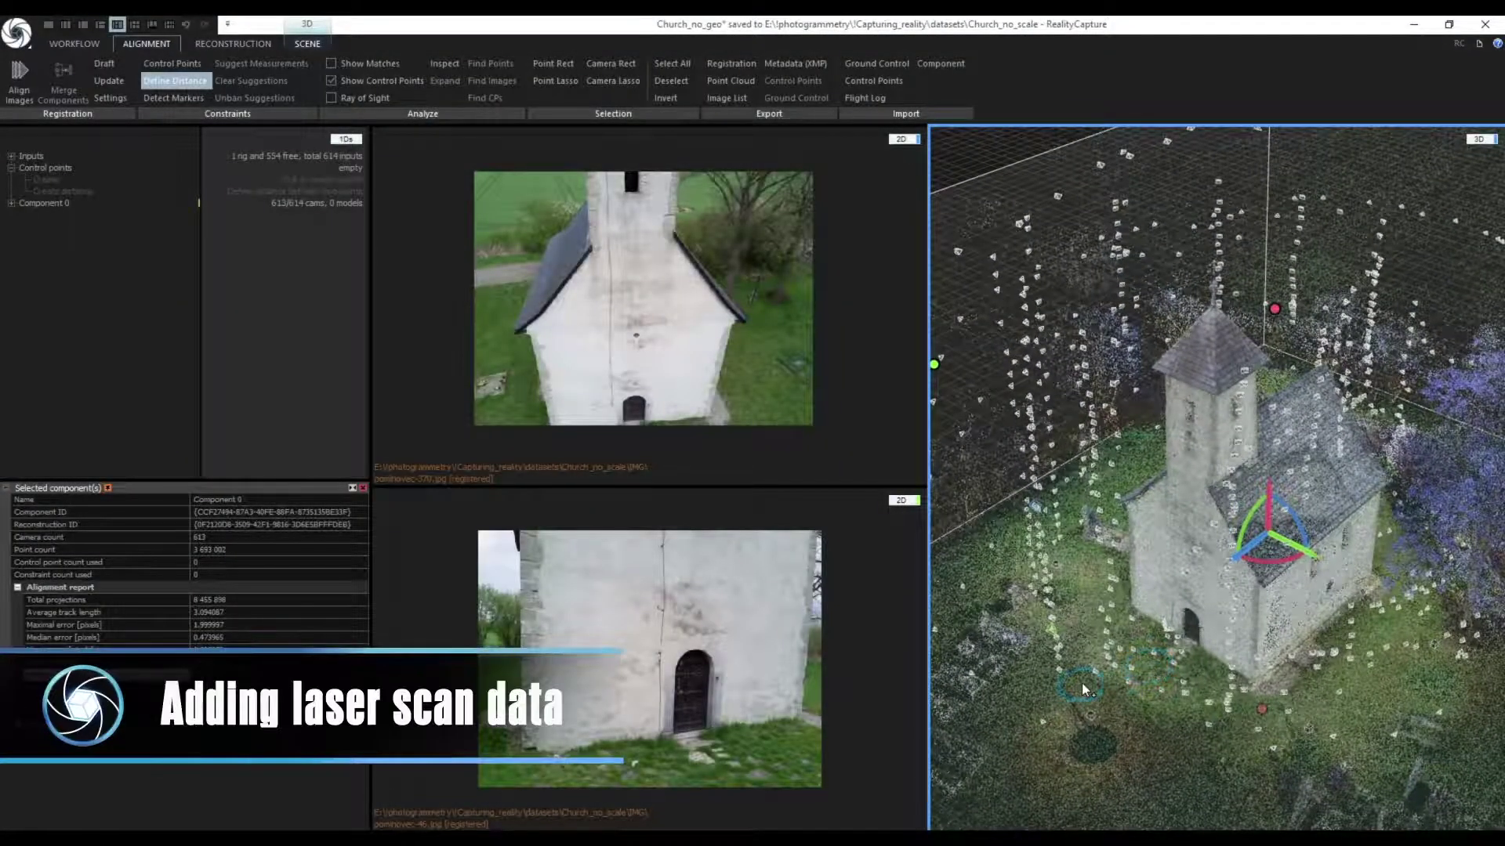
- Add all the laser scan .lsp files from the Church_no_scale\LSP folder to the church project
key("Escape")
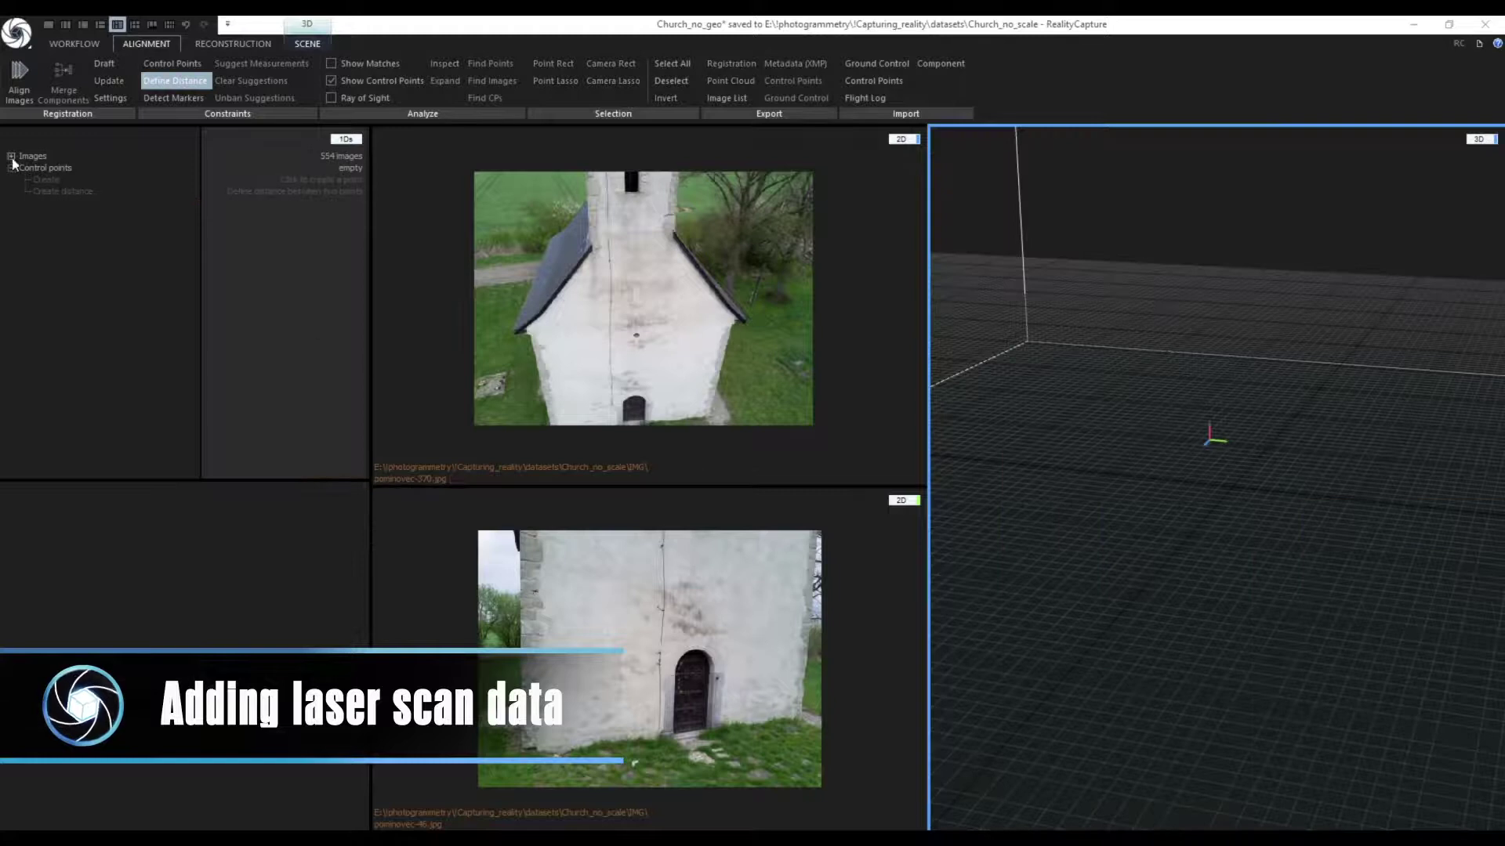
left_click(11, 157)
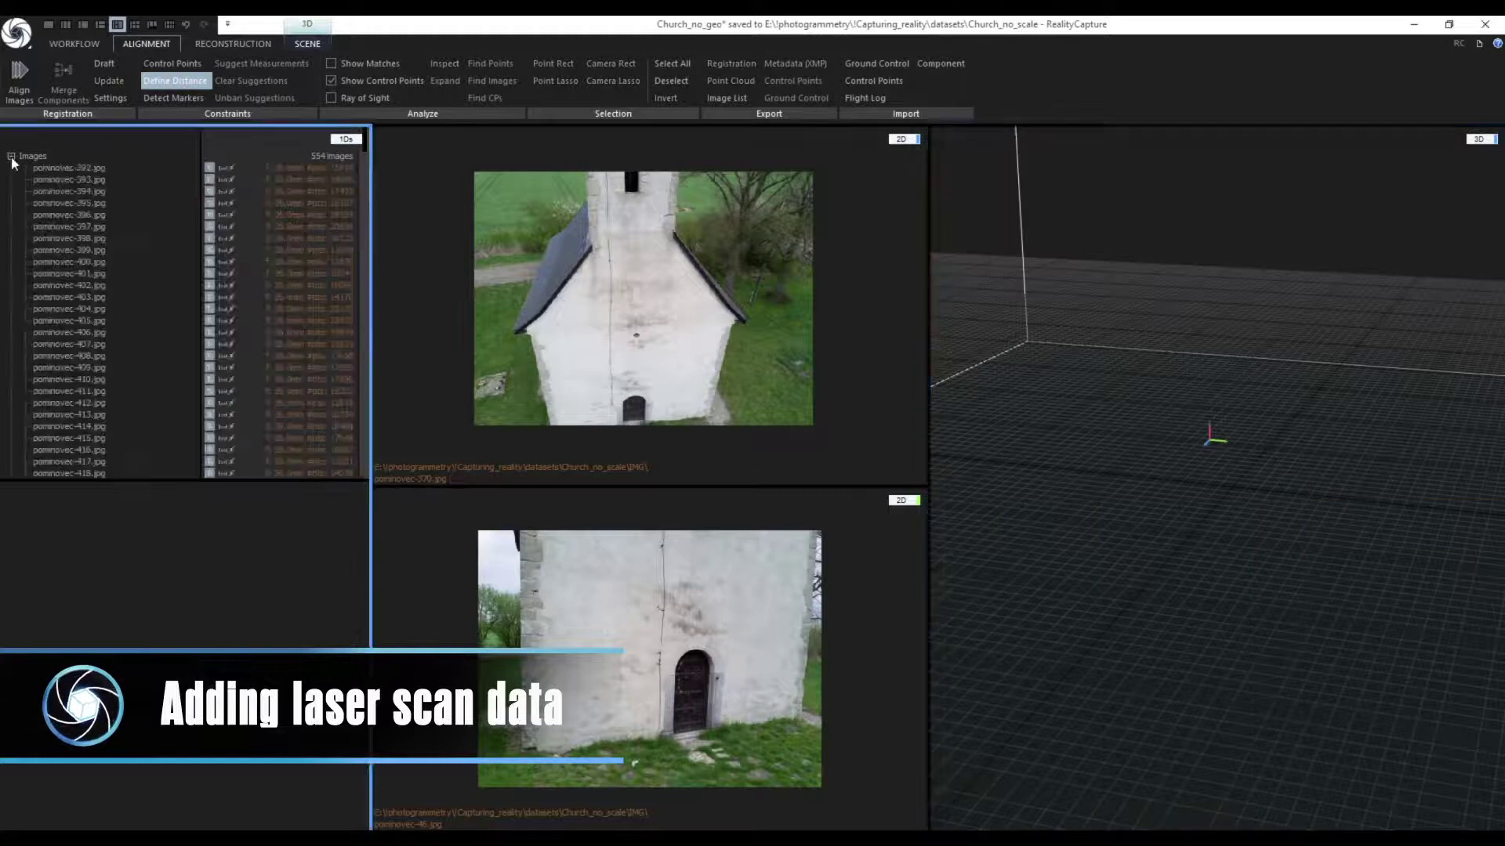
left_click(11, 156)
left_click(104, 830)
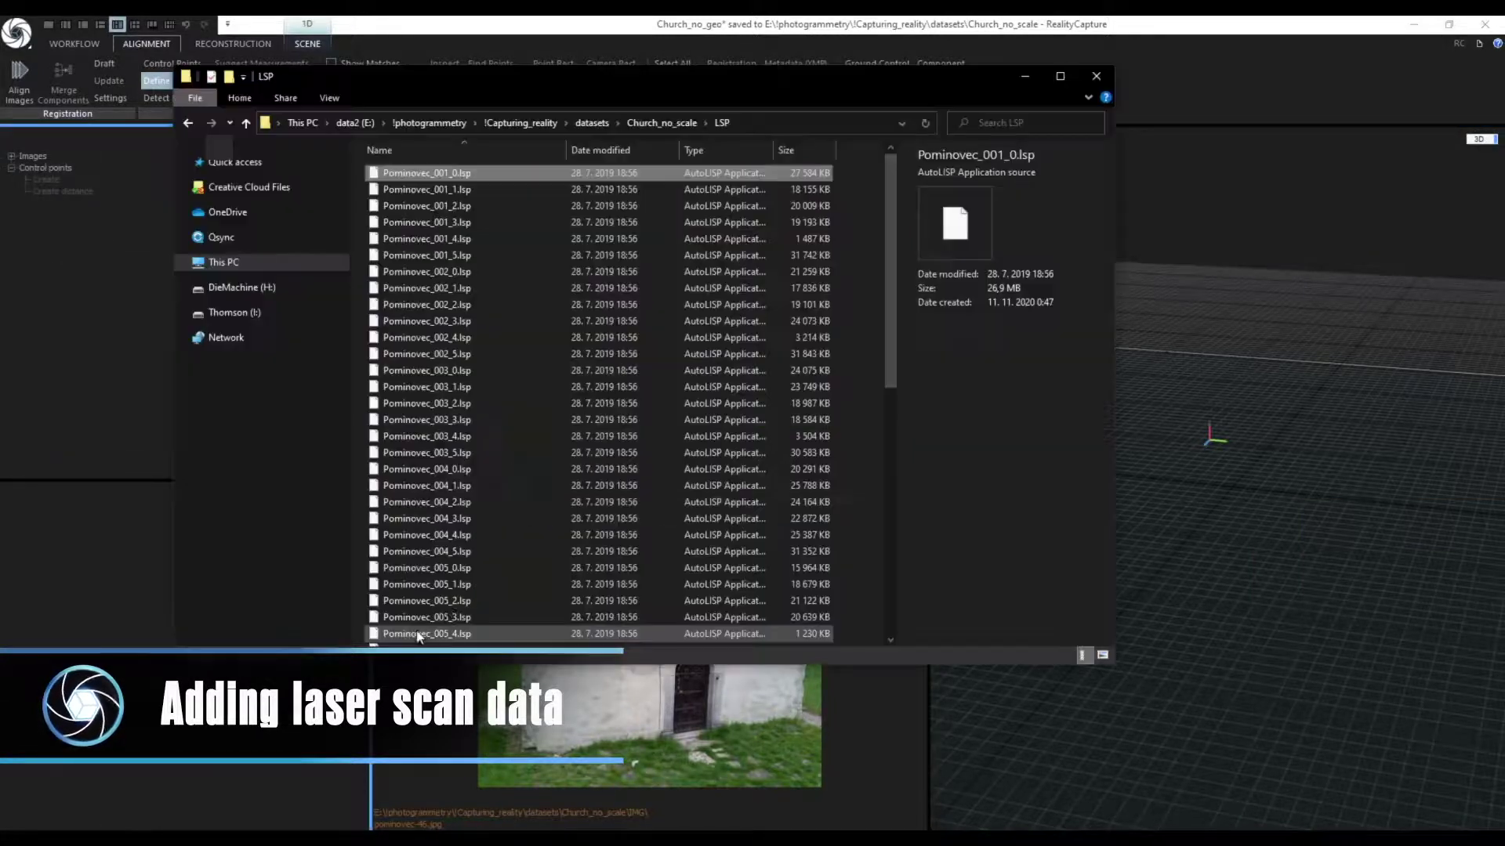
left_click(458, 222)
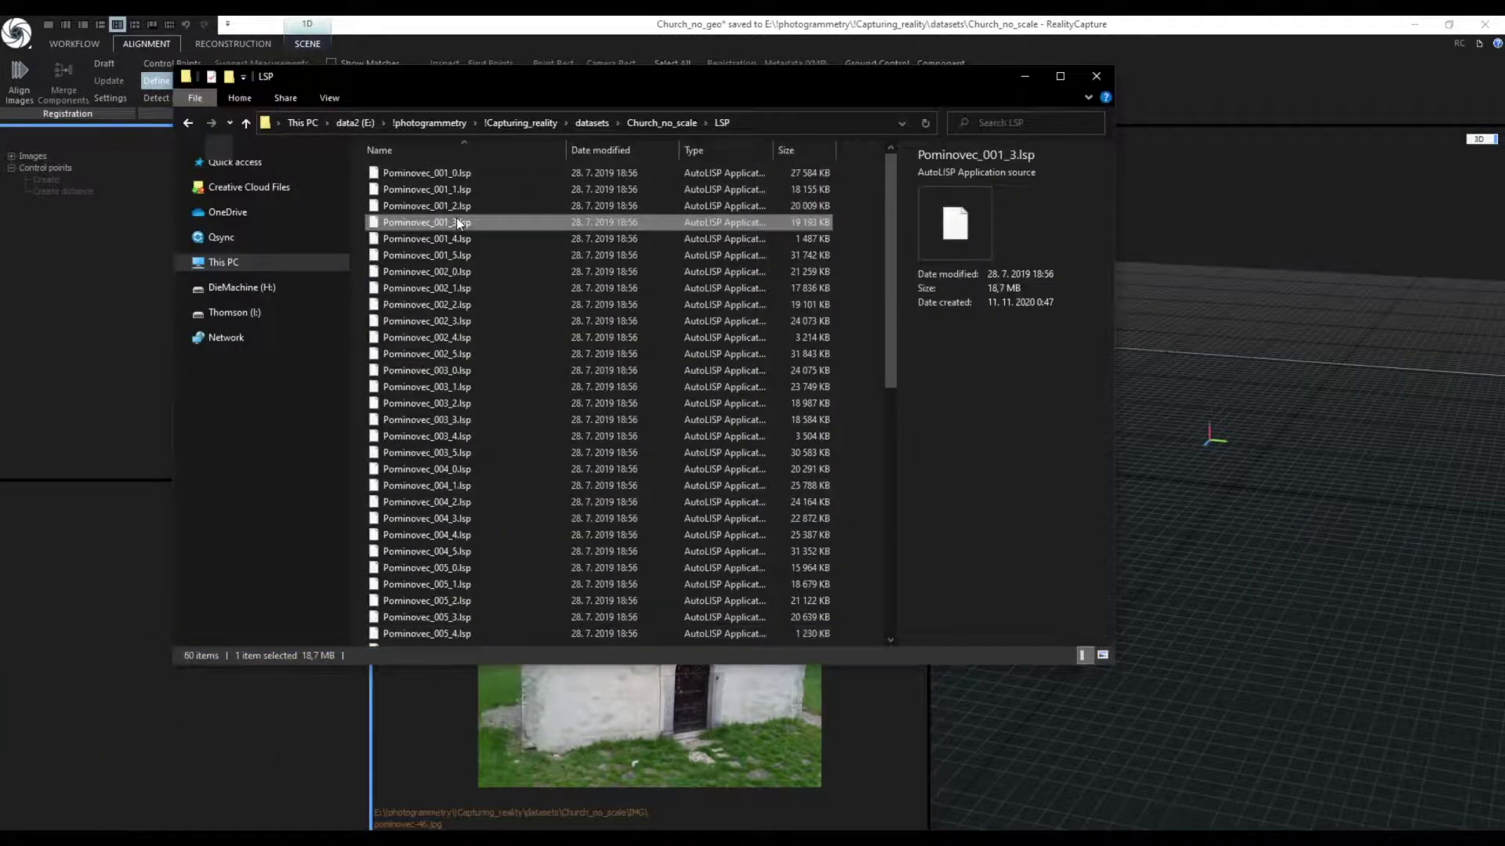
key("ctrl+a")
left_click_drag(453, 222, 82, 251)
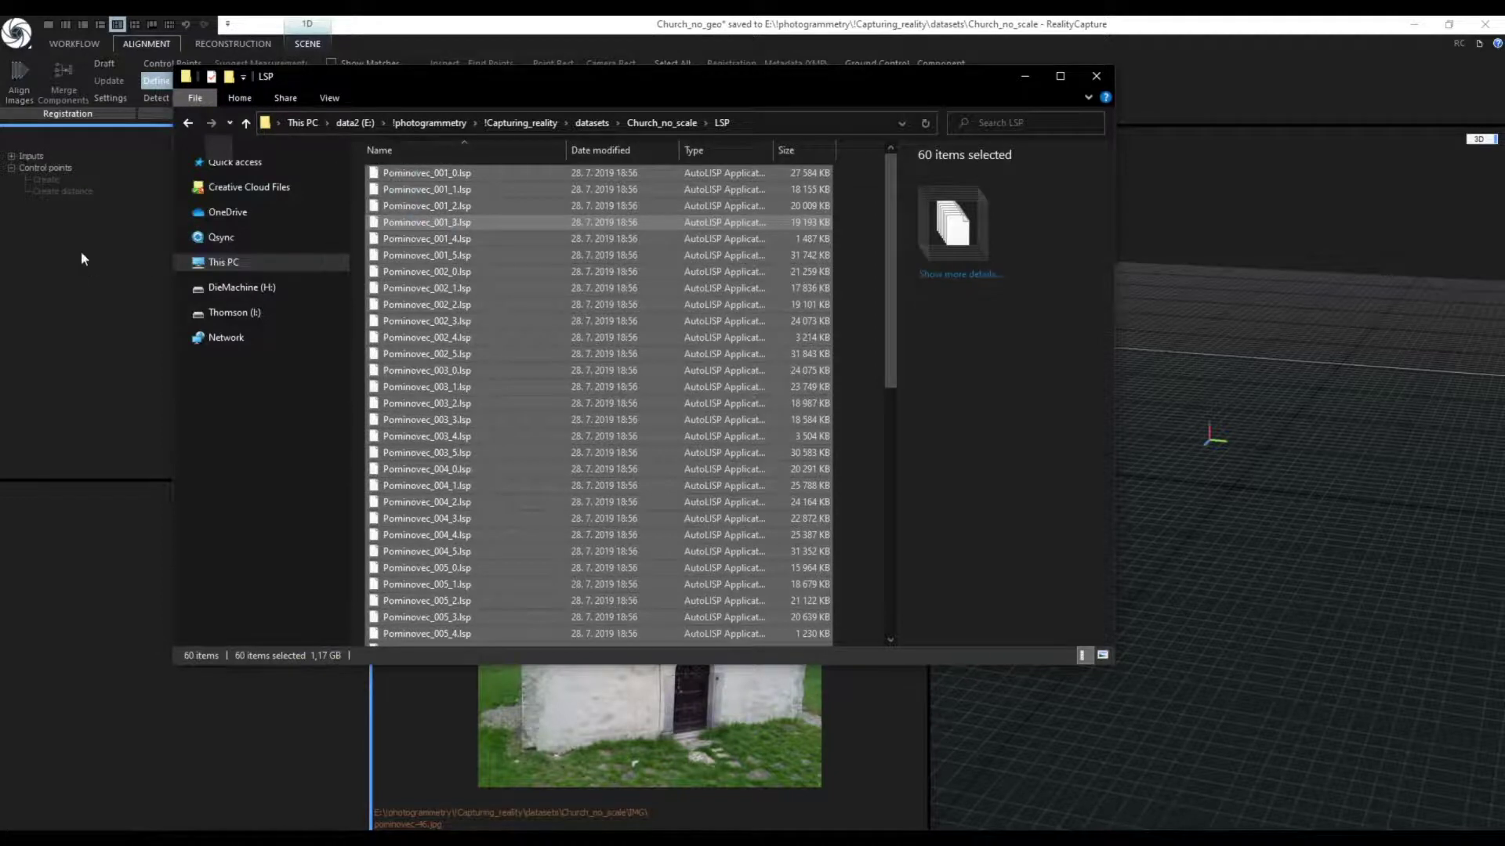
left_click(1025, 76)
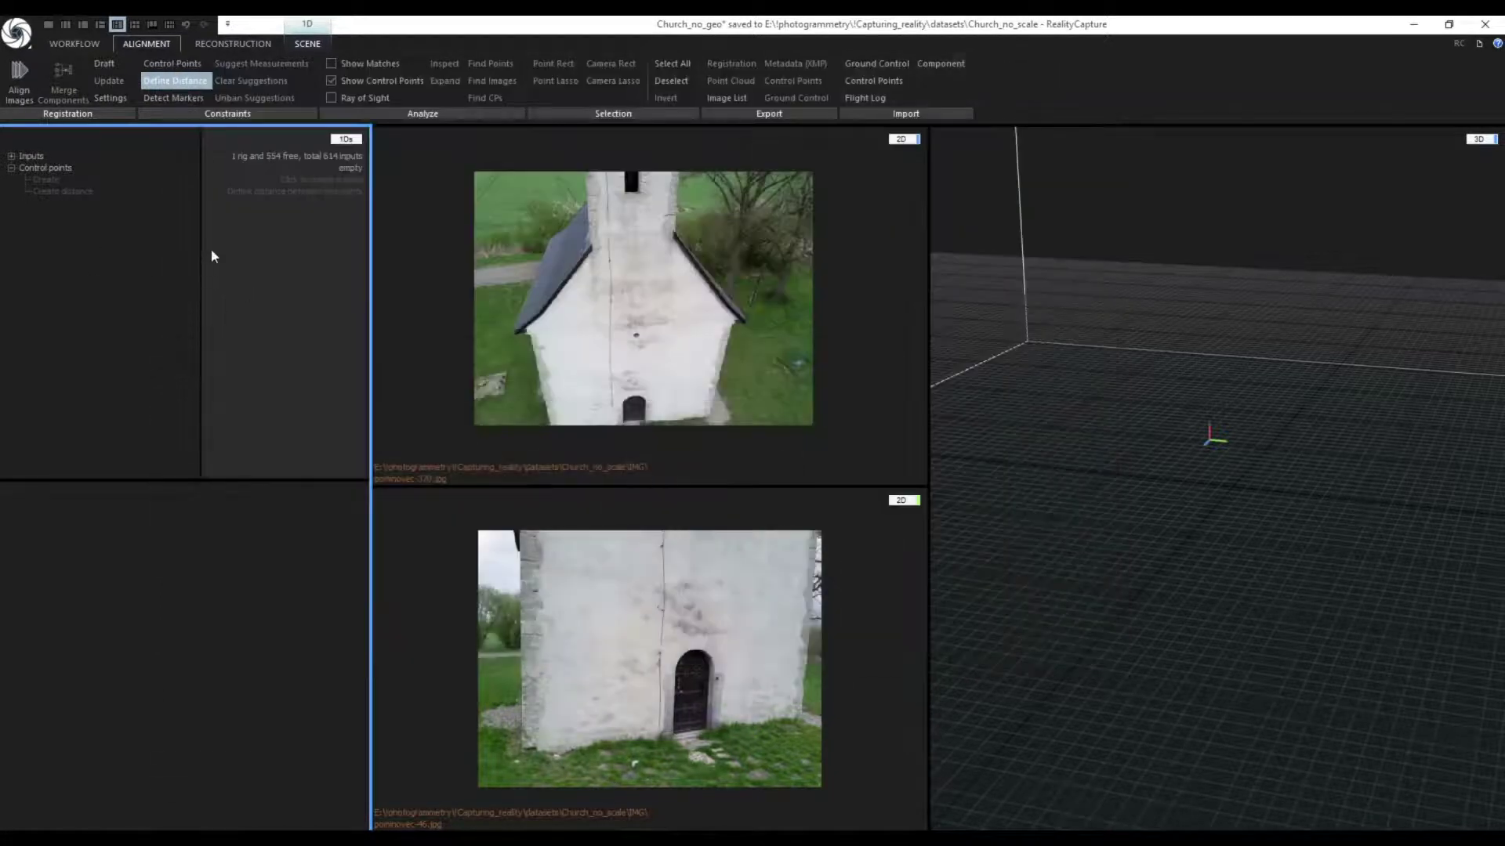
- Align the church images together with the laser scans and check the Metric entry in the component's alignment report
key("F6")
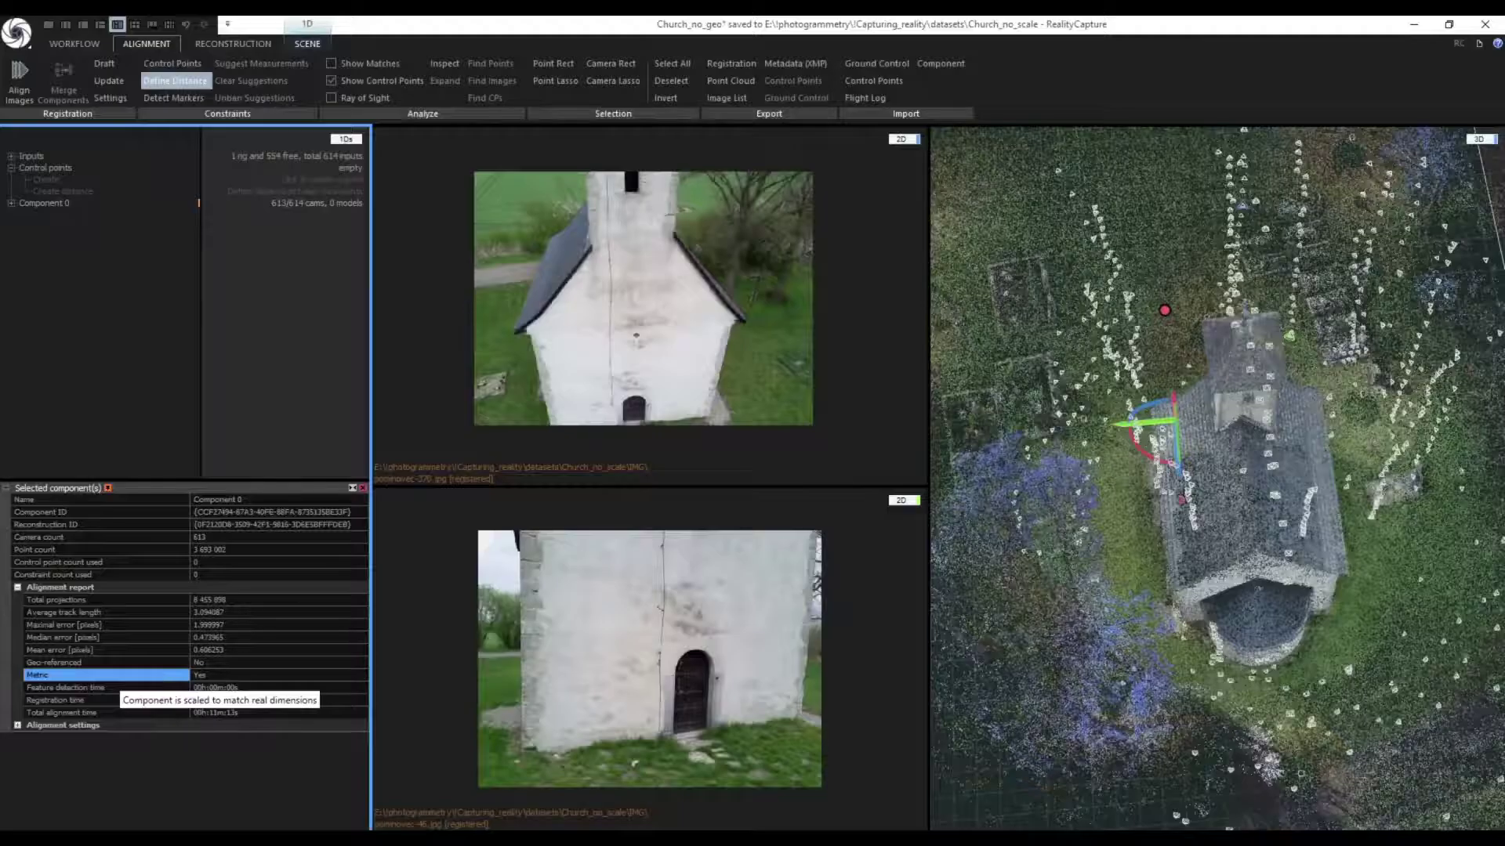
left_click(188, 675)
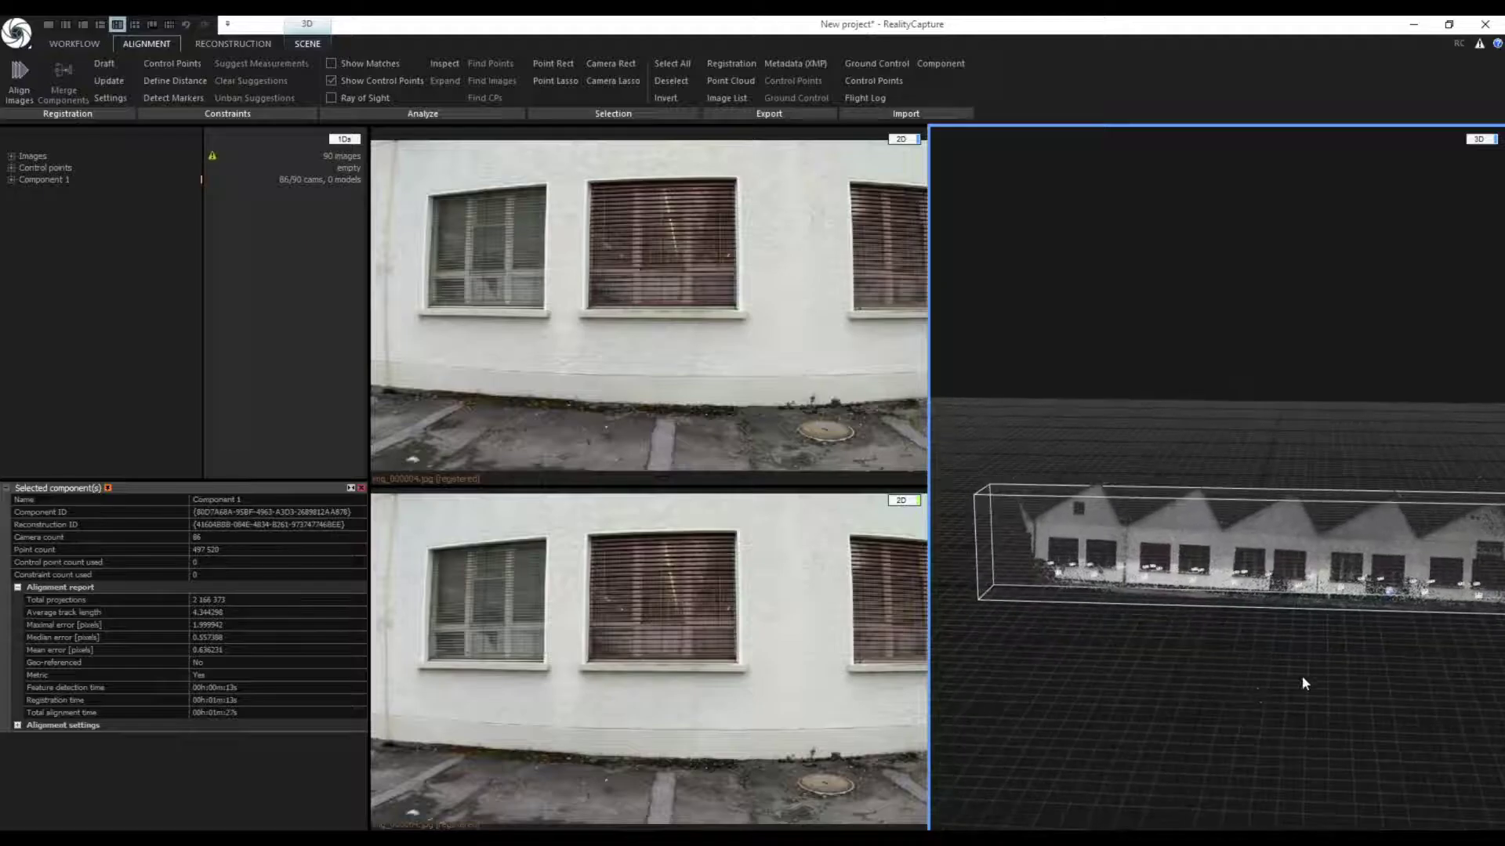
mouse_move(1300, 676)
left_mouse_down()
mouse_move(1354, 684)
mouse_move(1314, 693)
left_mouse_up()
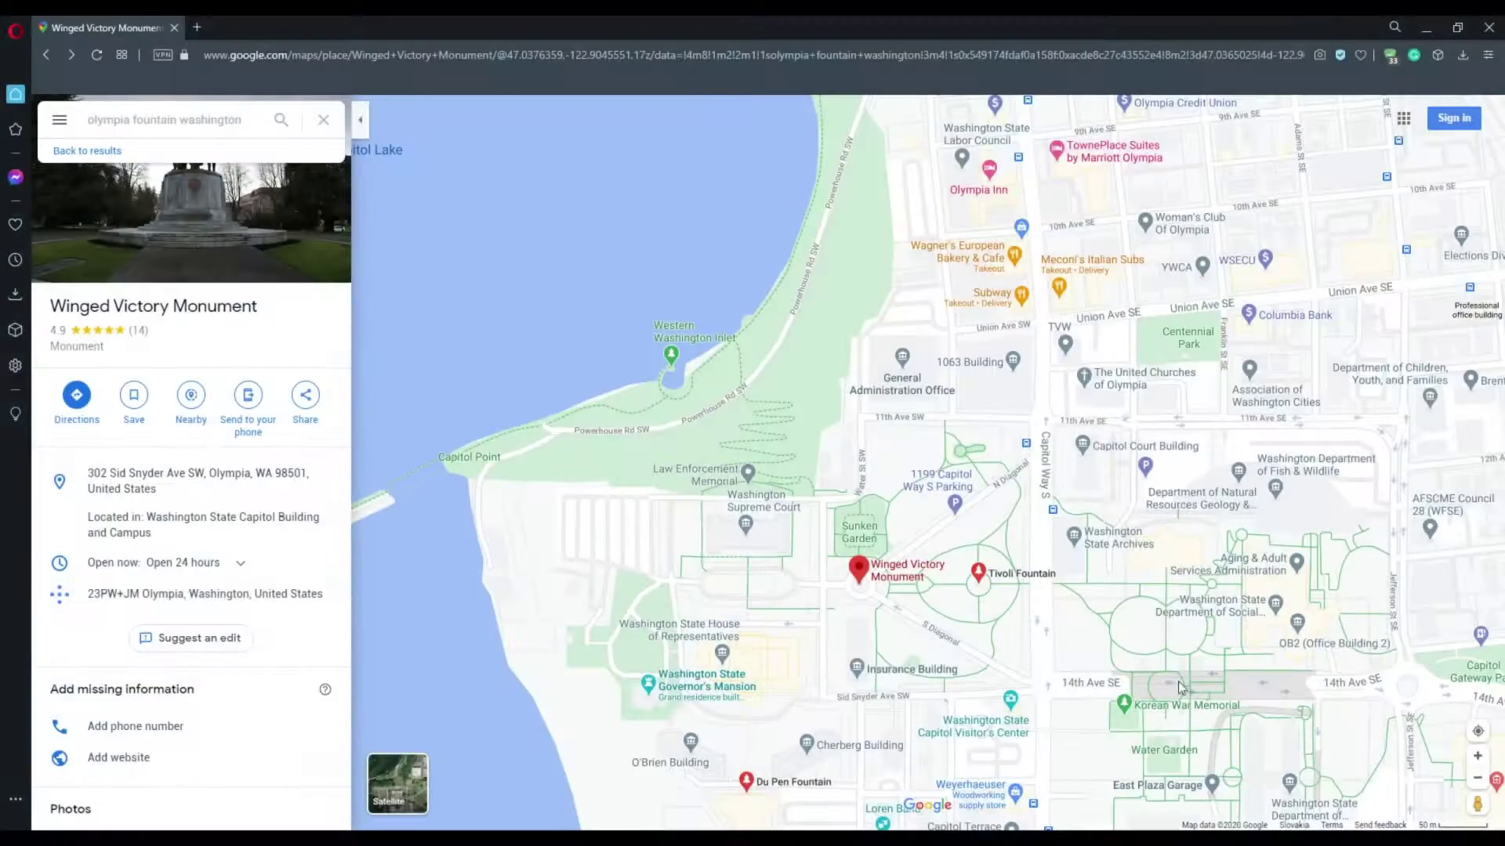
- Examine the Winged Victory Monument and its surroundings at street level in Google Maps
scroll(868, 605, "up", 3)
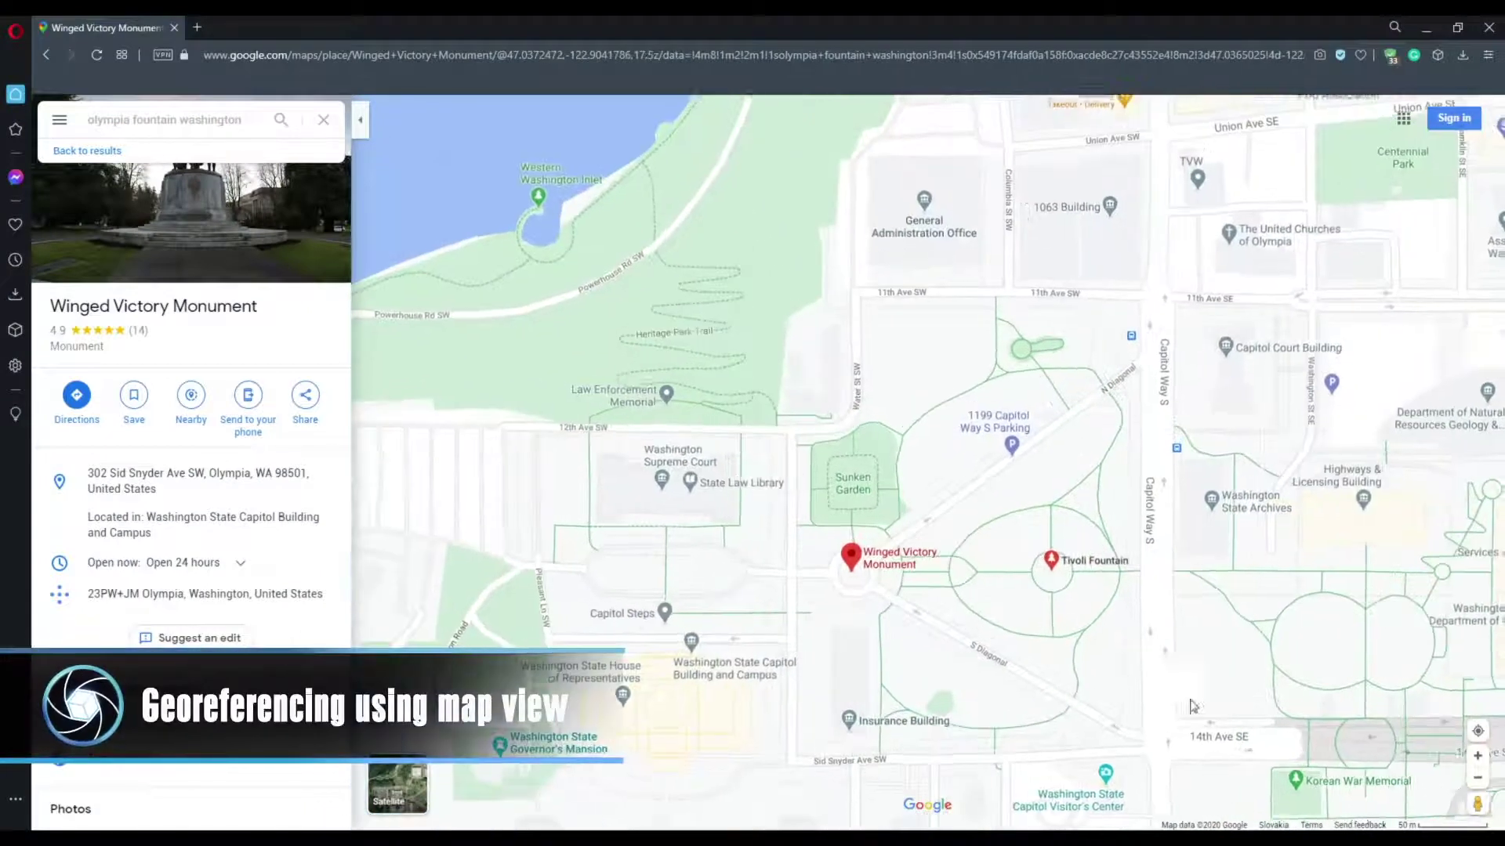
left_click_drag(1477, 803, 853, 558)
left_click_drag(957, 530, 1285, 548)
left_click(642, 621)
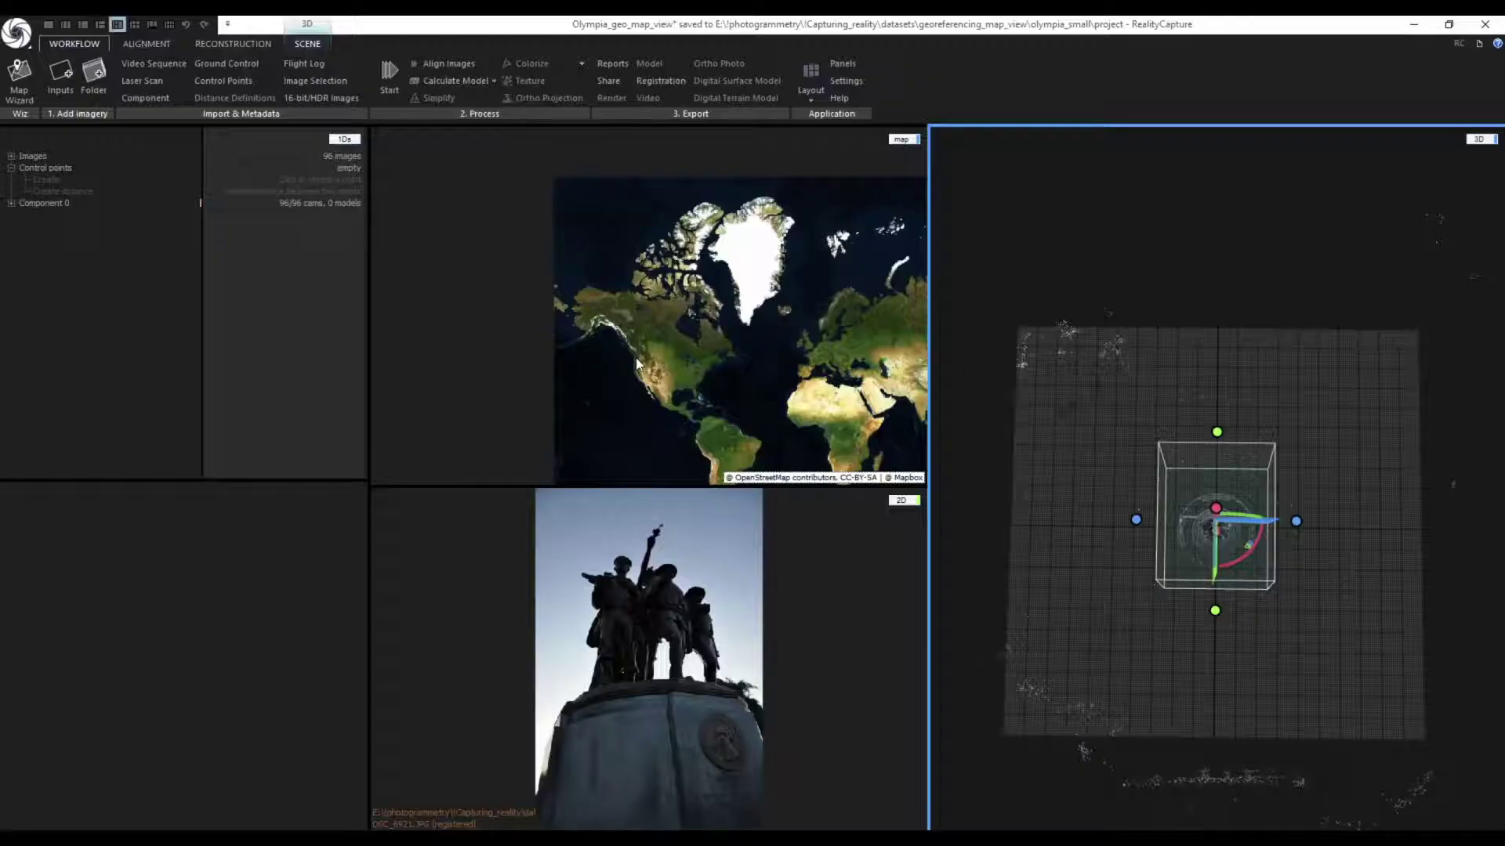
- Bring up the monument's roundabout on the map and place three control points around the monument's circular base in the point cloud
scroll(636, 363, "up", 3)
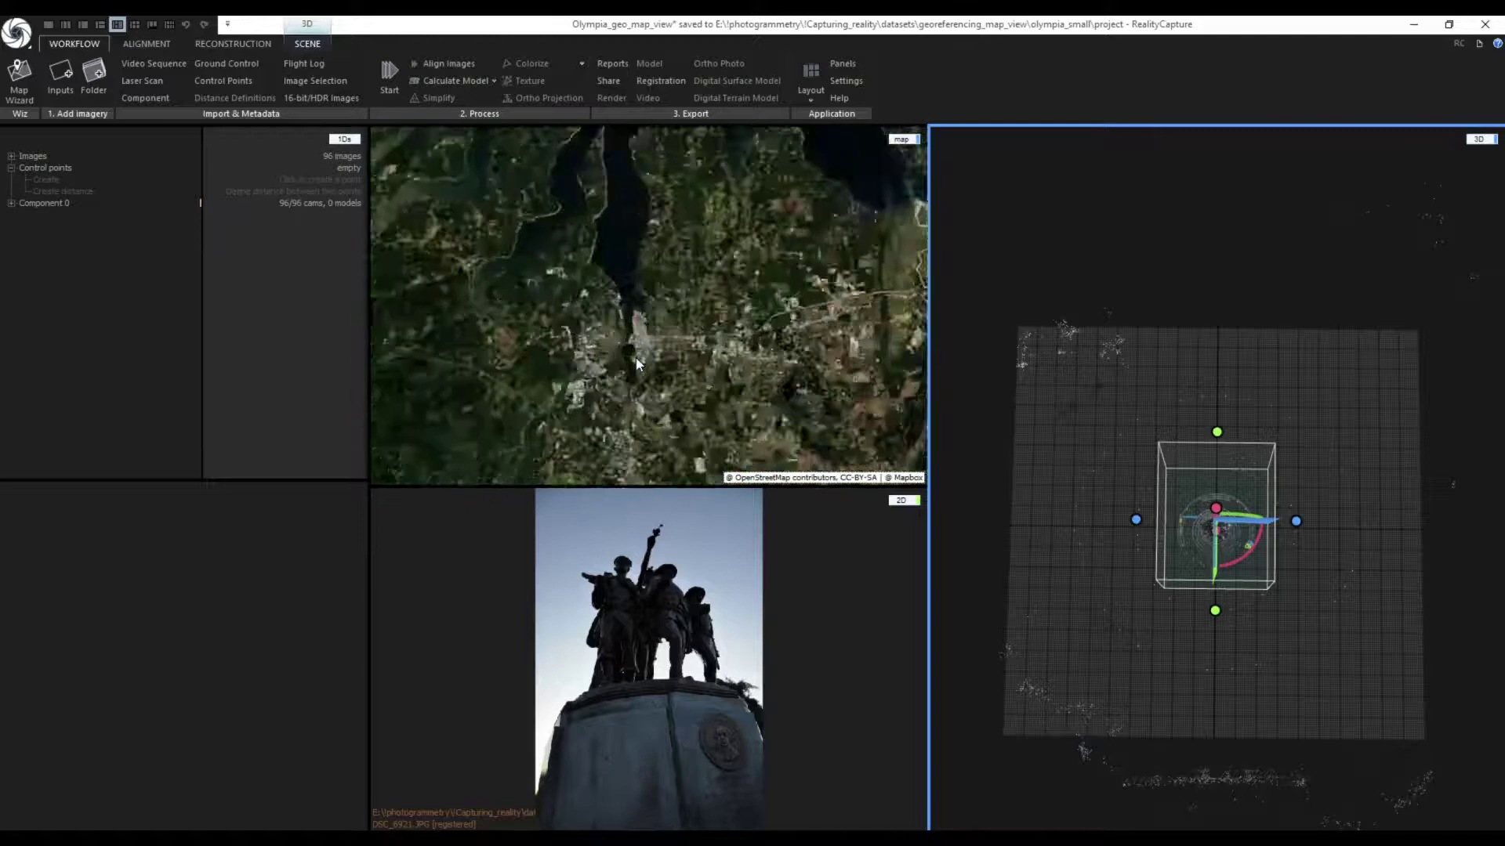
scroll(636, 357, "up", 5)
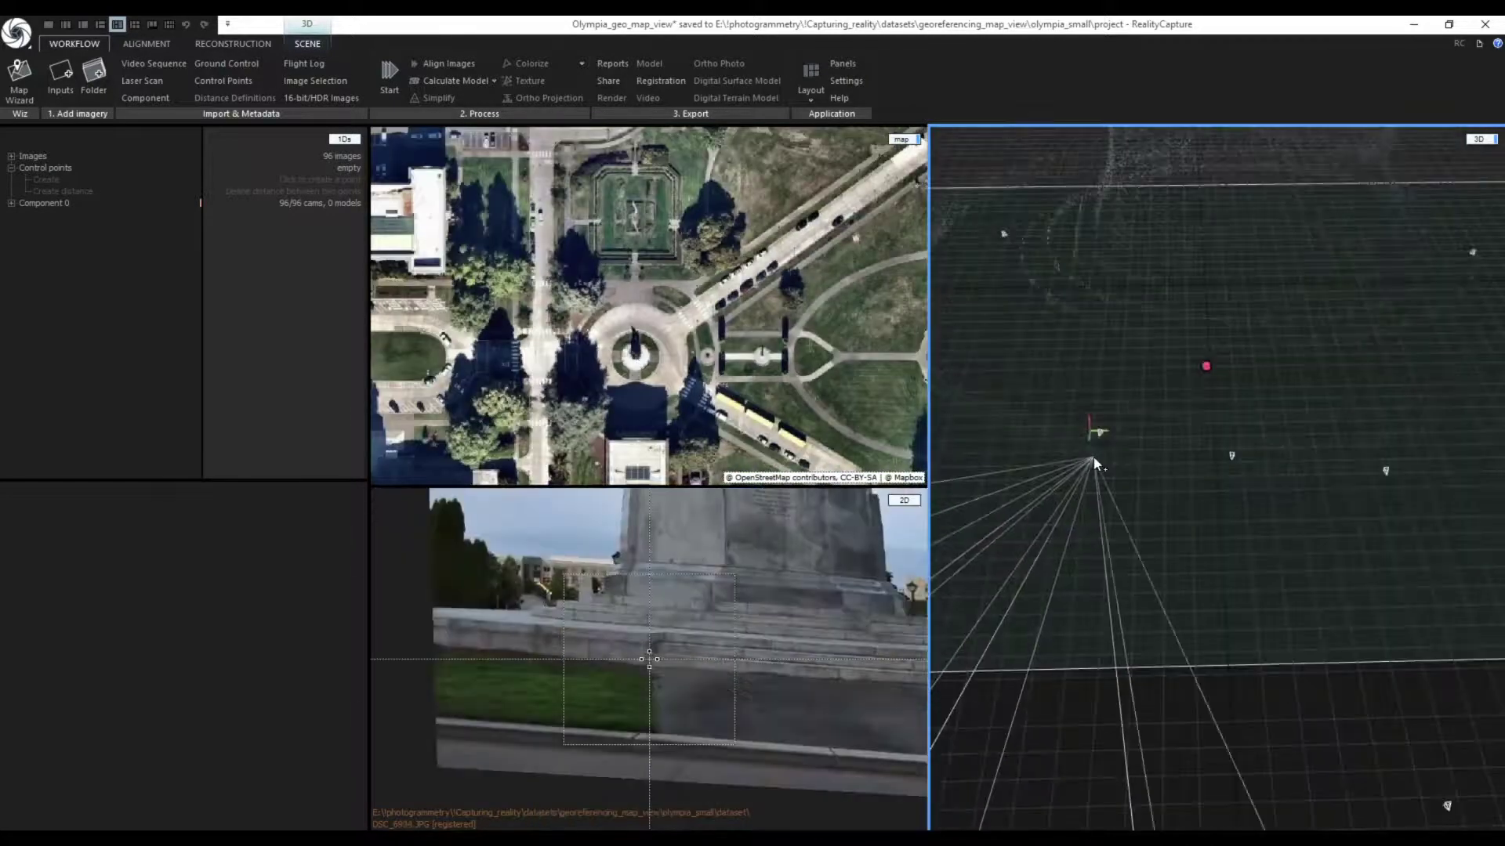
left_click(1094, 457)
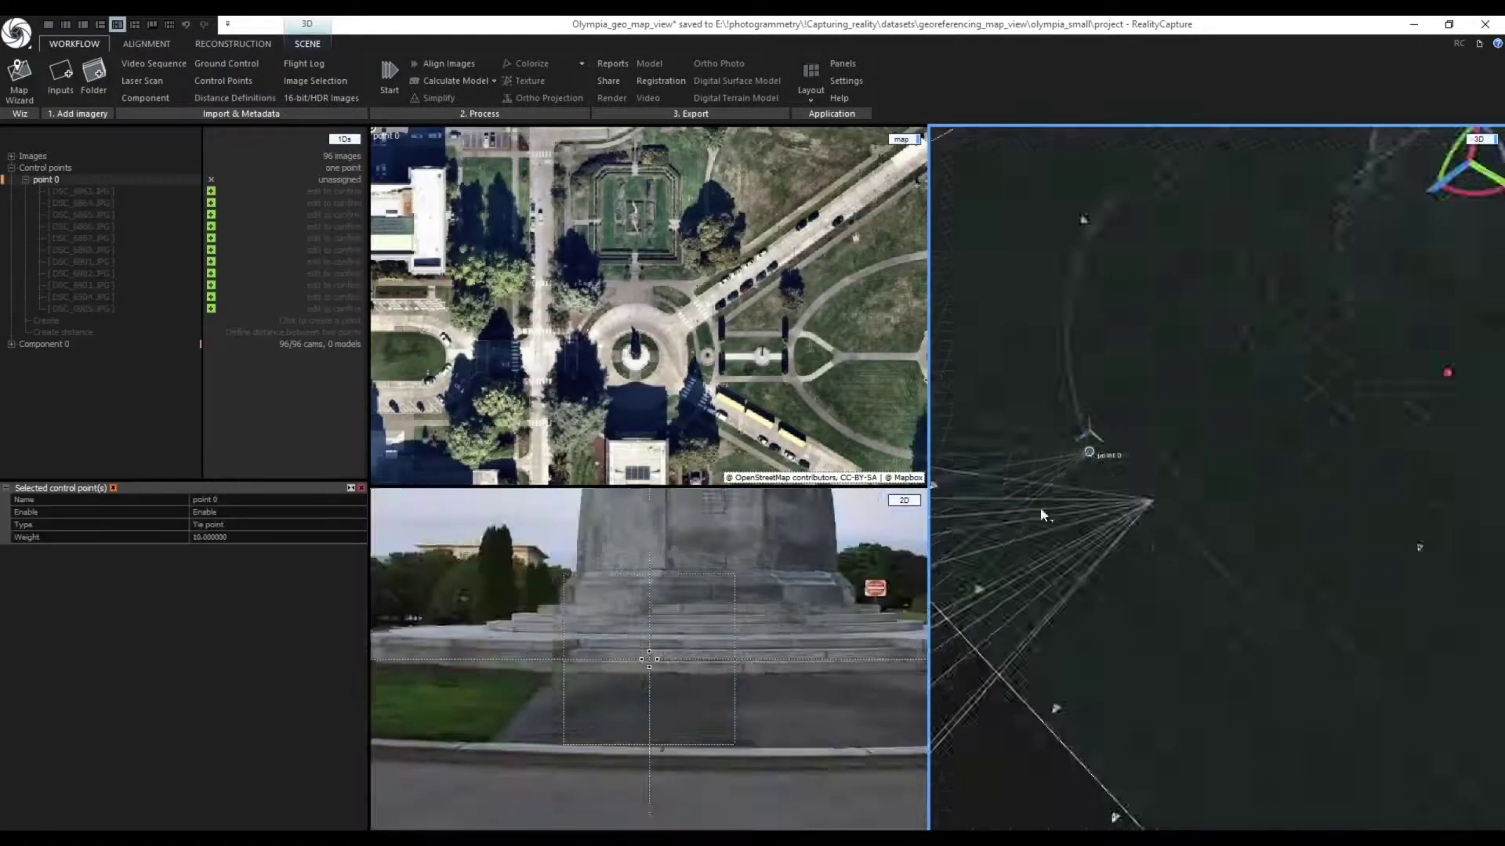
left_click_drag(1040, 506, 1249, 694)
scroll(1140, 559, "up", 3)
left_click(1138, 559)
left_click_drag(1139, 559, 1265, 562)
scroll(1266, 568, "up", 4)
left_click(1268, 576)
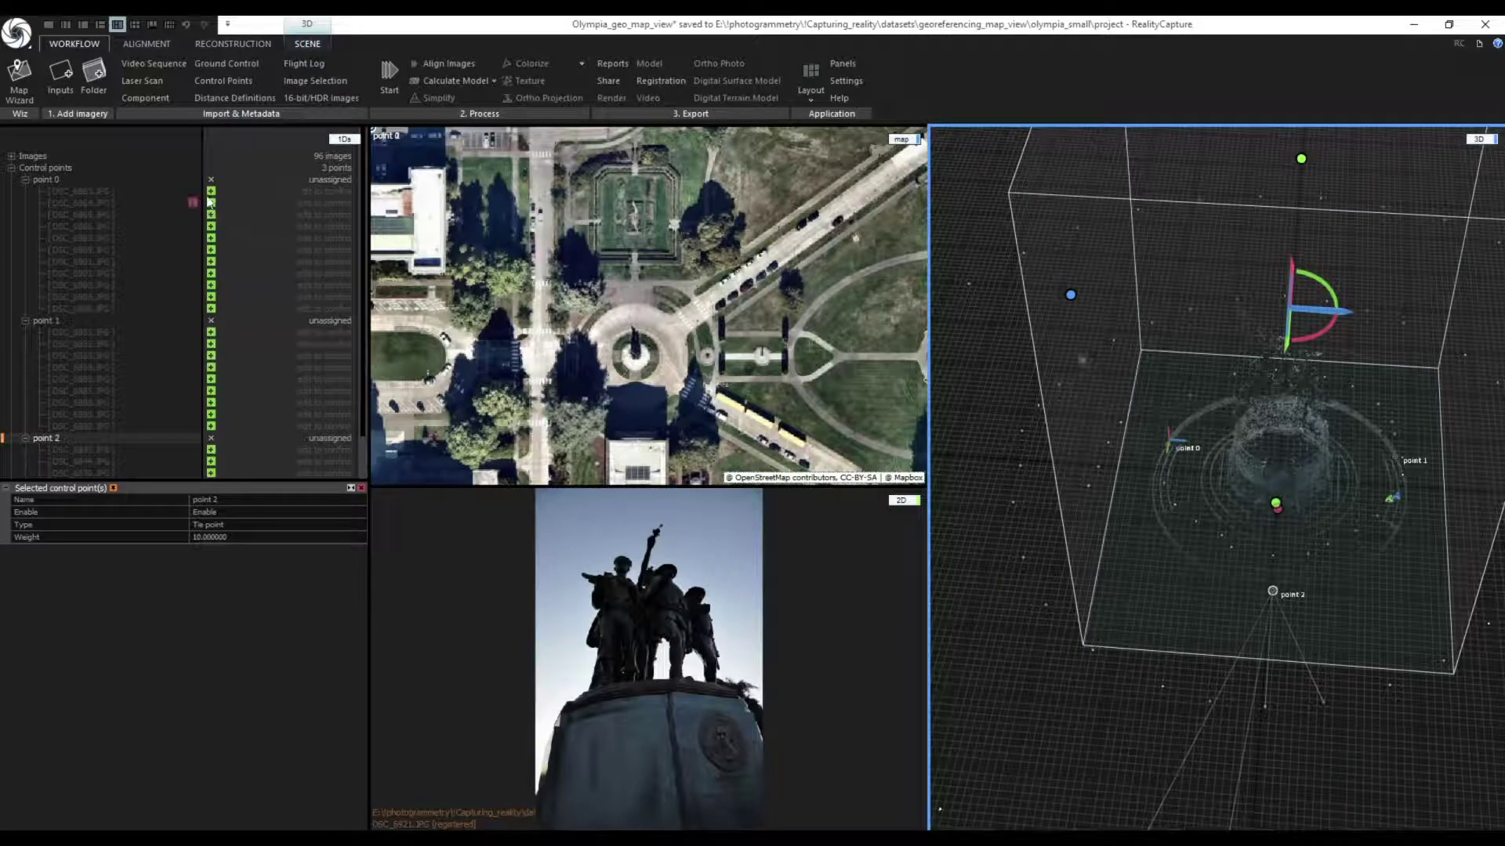
- Confirm point 0 in its first seven suggested images, from DSC_6863.JPG to DSC_6901.JPG
left_click(210, 192)
left_click(211, 202)
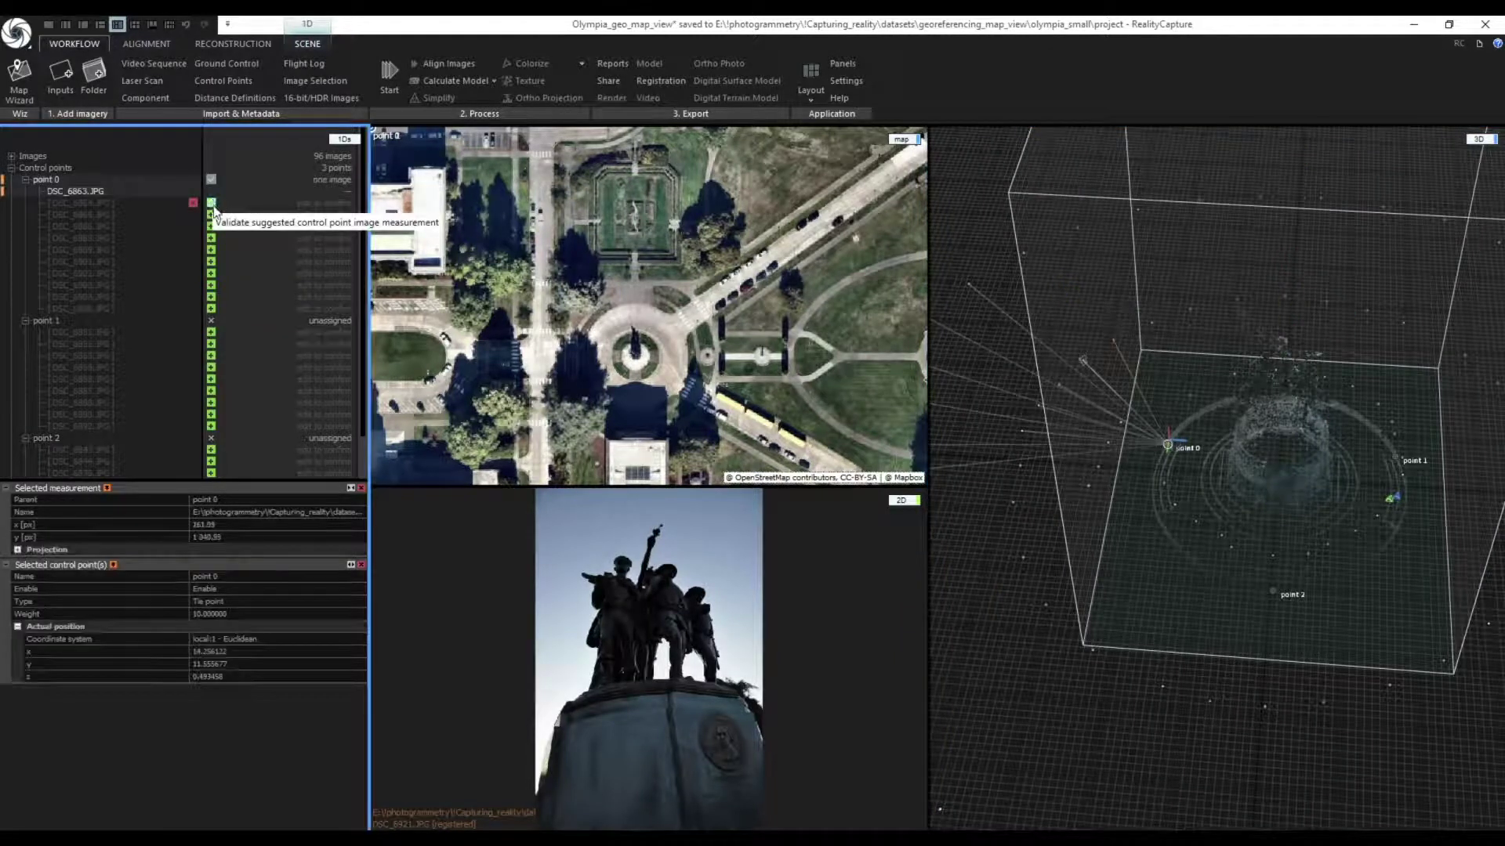
left_click(210, 215)
left_click(211, 227)
left_click(211, 238)
left_click(211, 250)
left_click(211, 262)
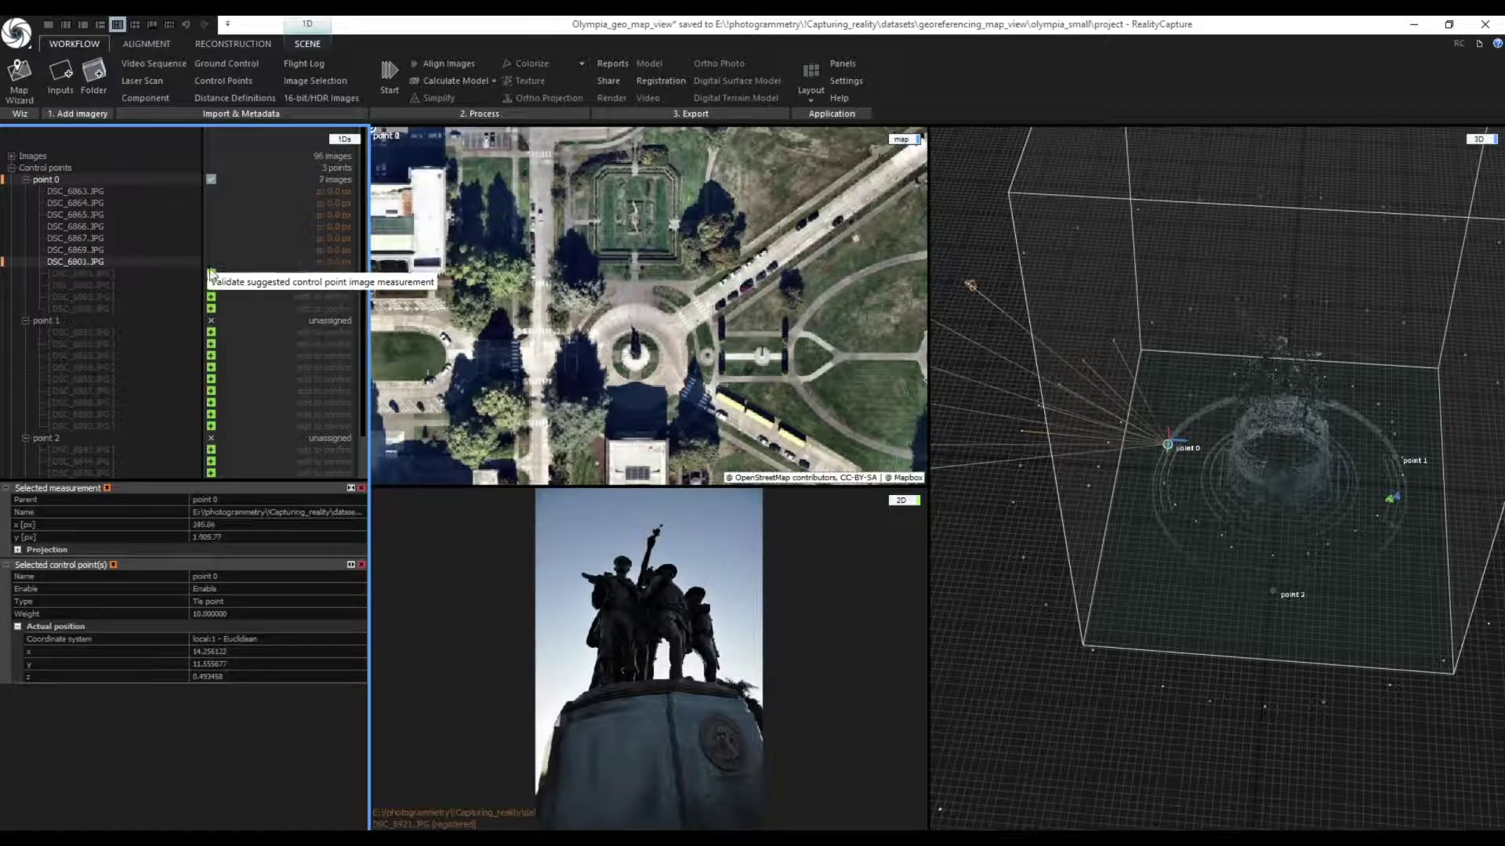
- Confirm point 1 in its first four suggested images, from DSC_6851.JPG to DSC_6854.JPG
left_click(211, 335)
left_click(211, 334)
left_click(211, 345)
left_click(211, 356)
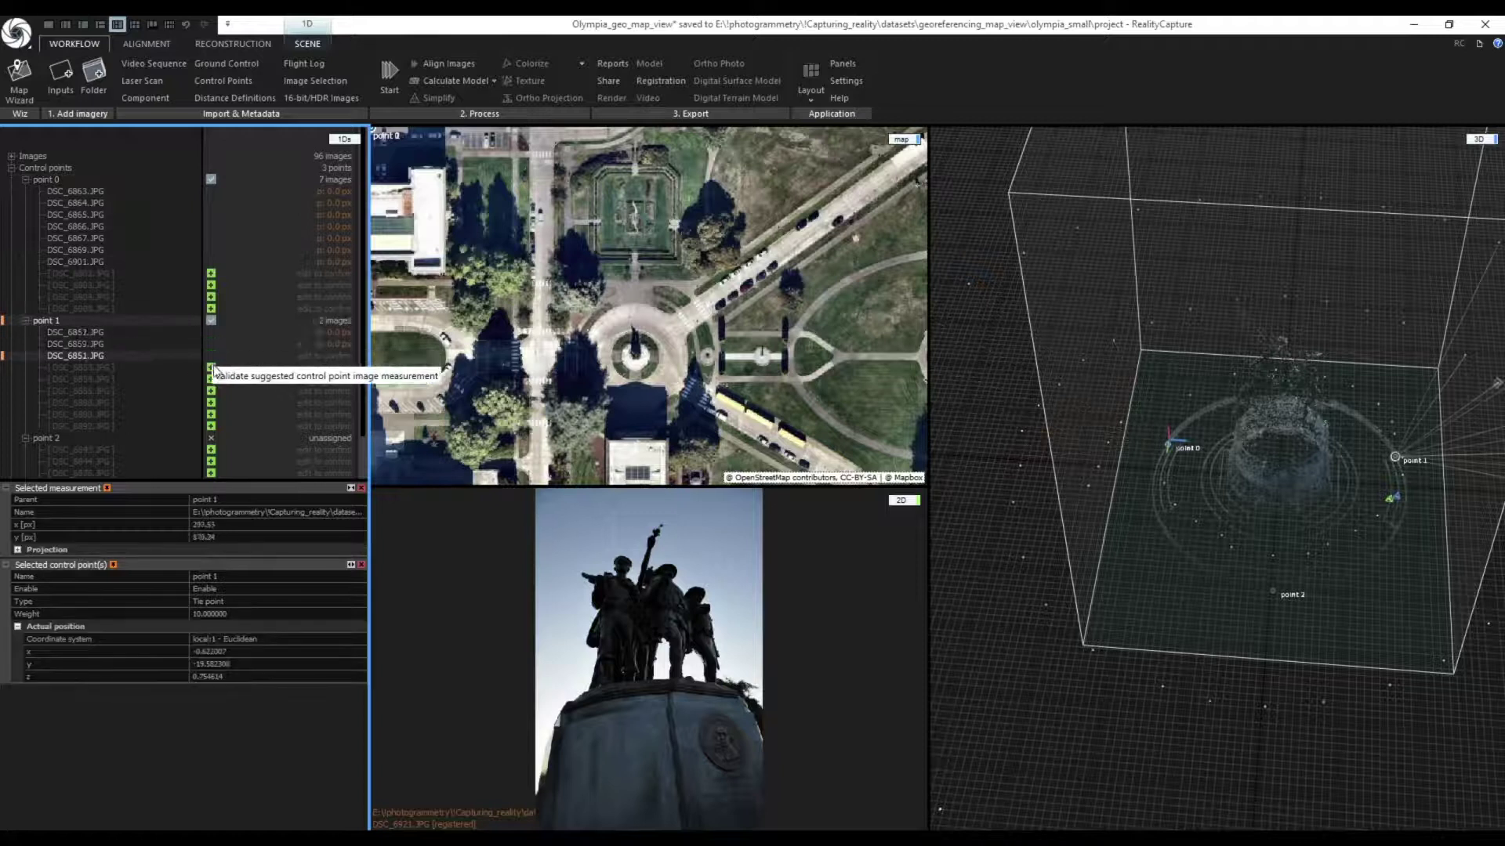
left_click(211, 368)
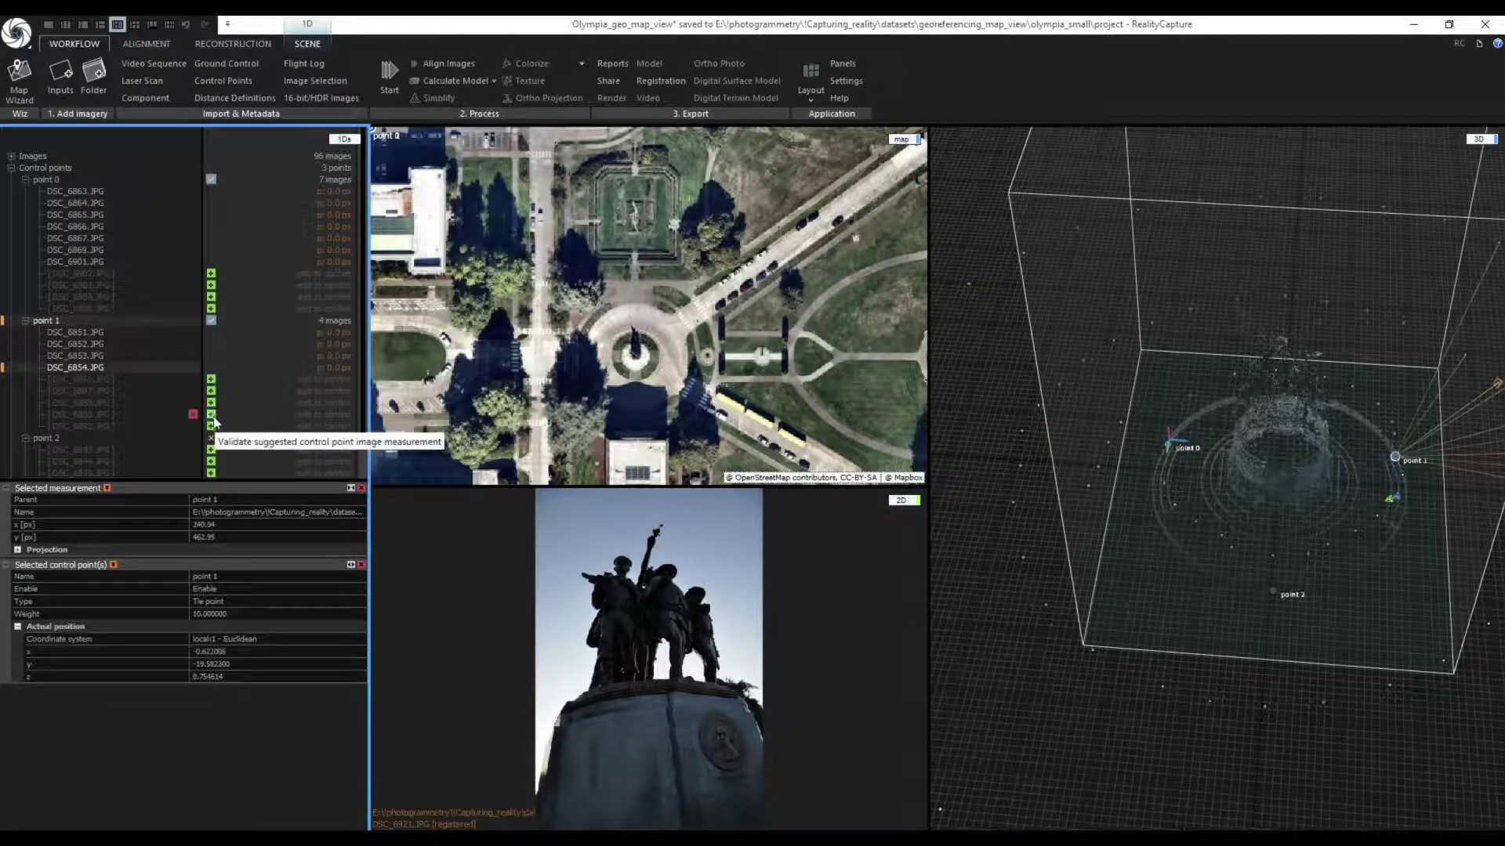
- Confirm point 2 in its first suggested images
scroll(215, 427, "down", 2)
left_click(211, 424)
left_click(212, 424)
left_click(212, 425)
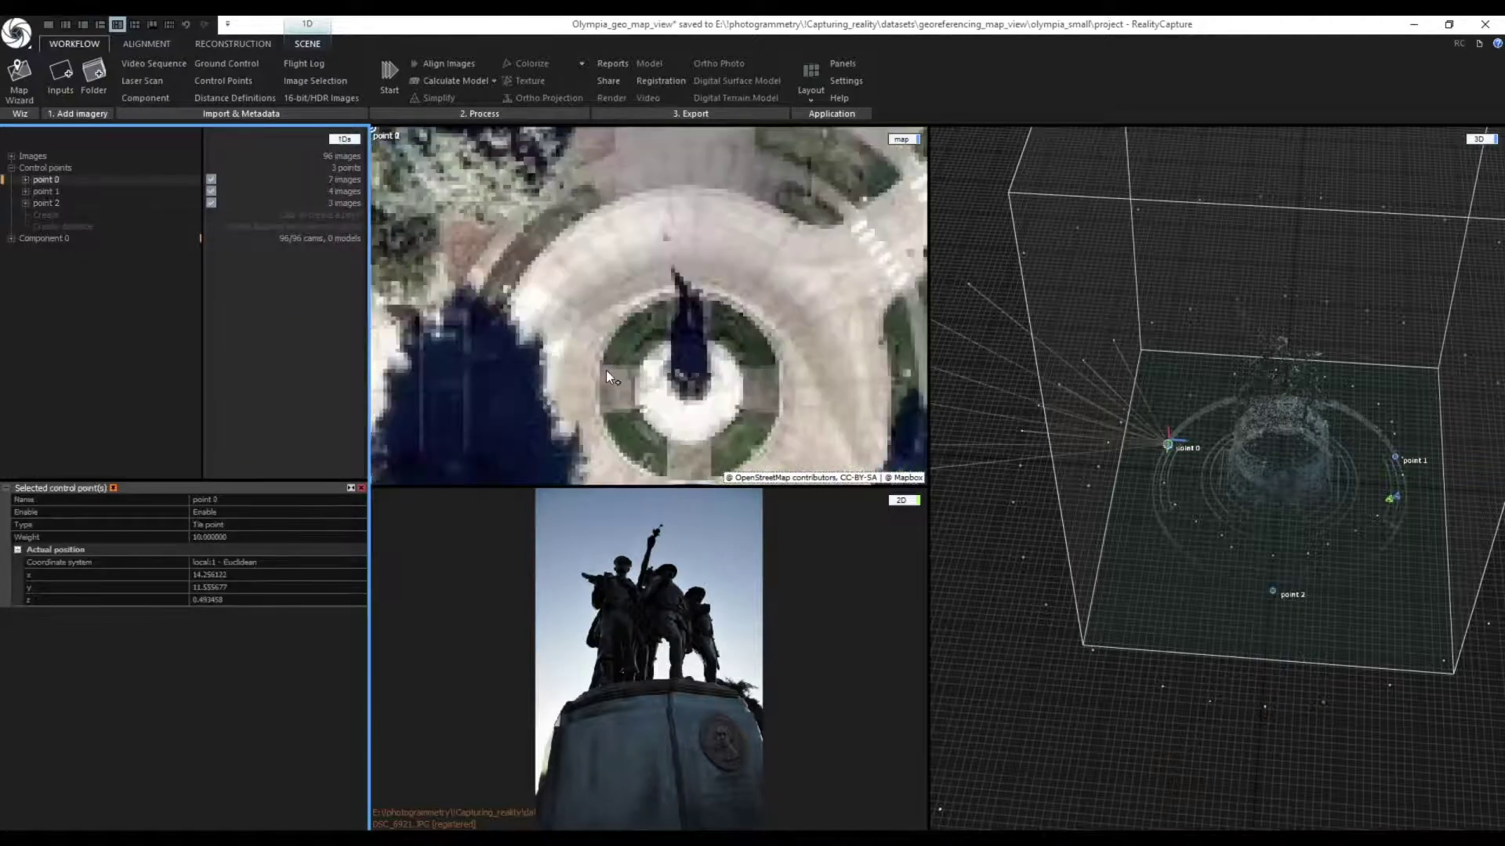
- Place point 0 on the map at the western outer edge of the circle around the monument
scroll(603, 369, "up", 1)
left_click(601, 364)
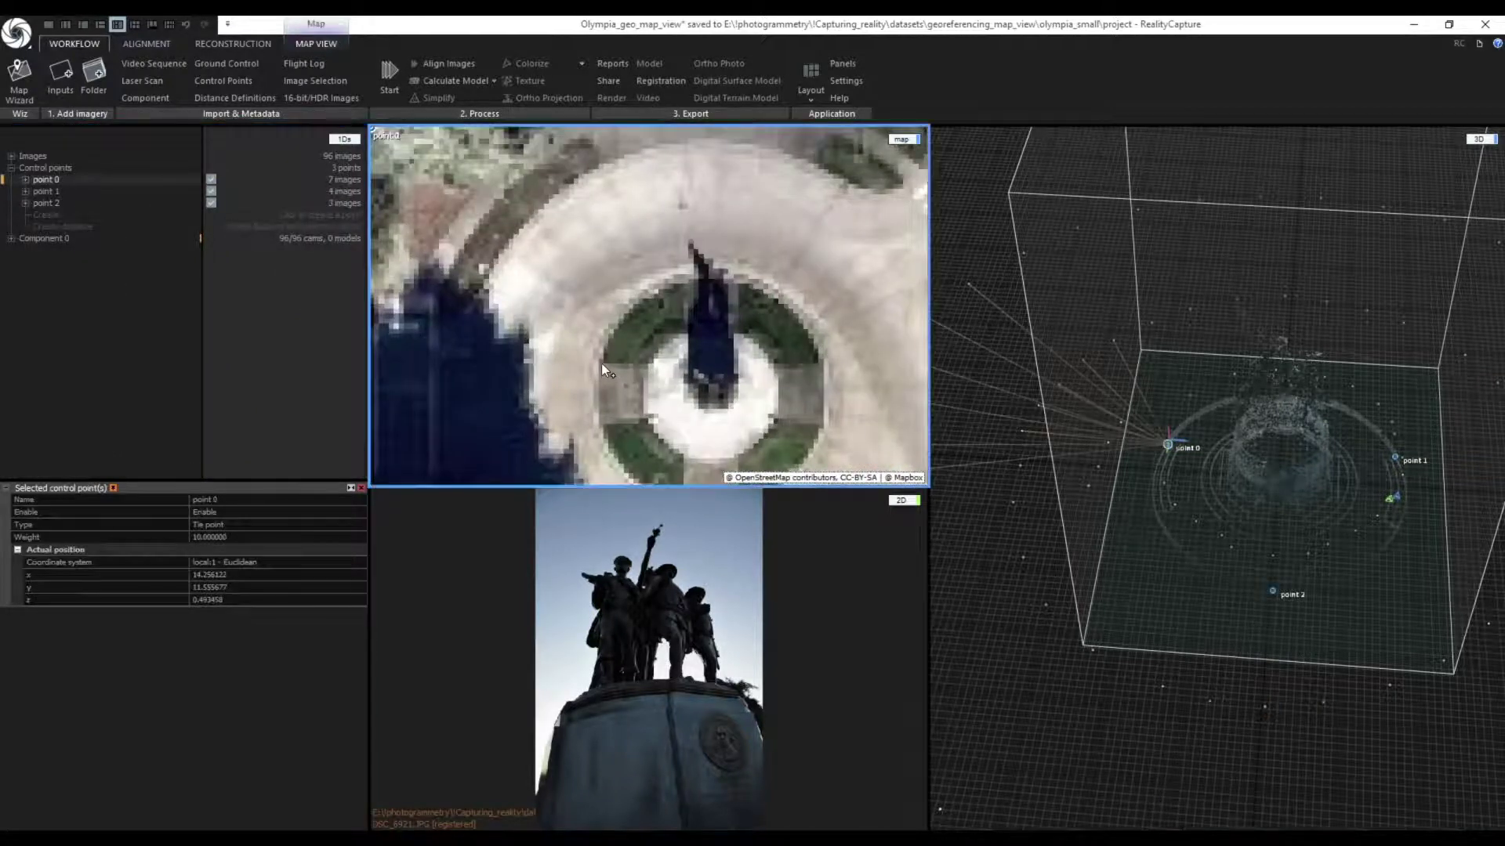
- Place point 1 on the map at the eastern outer edge of the monument's circle and point 2 at its southern edge
left_click(57, 192)
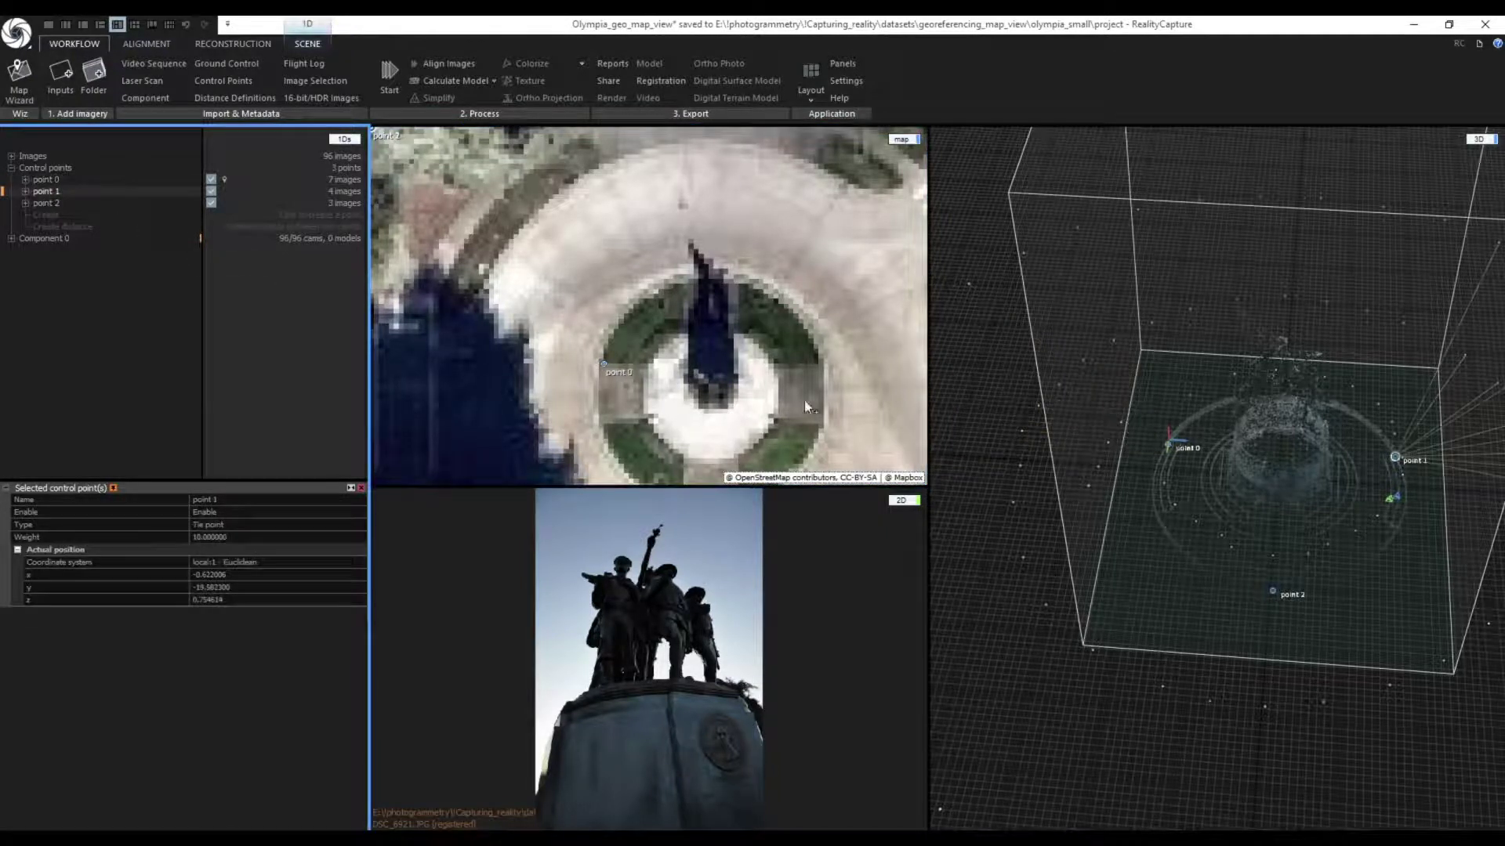
left_click(822, 364)
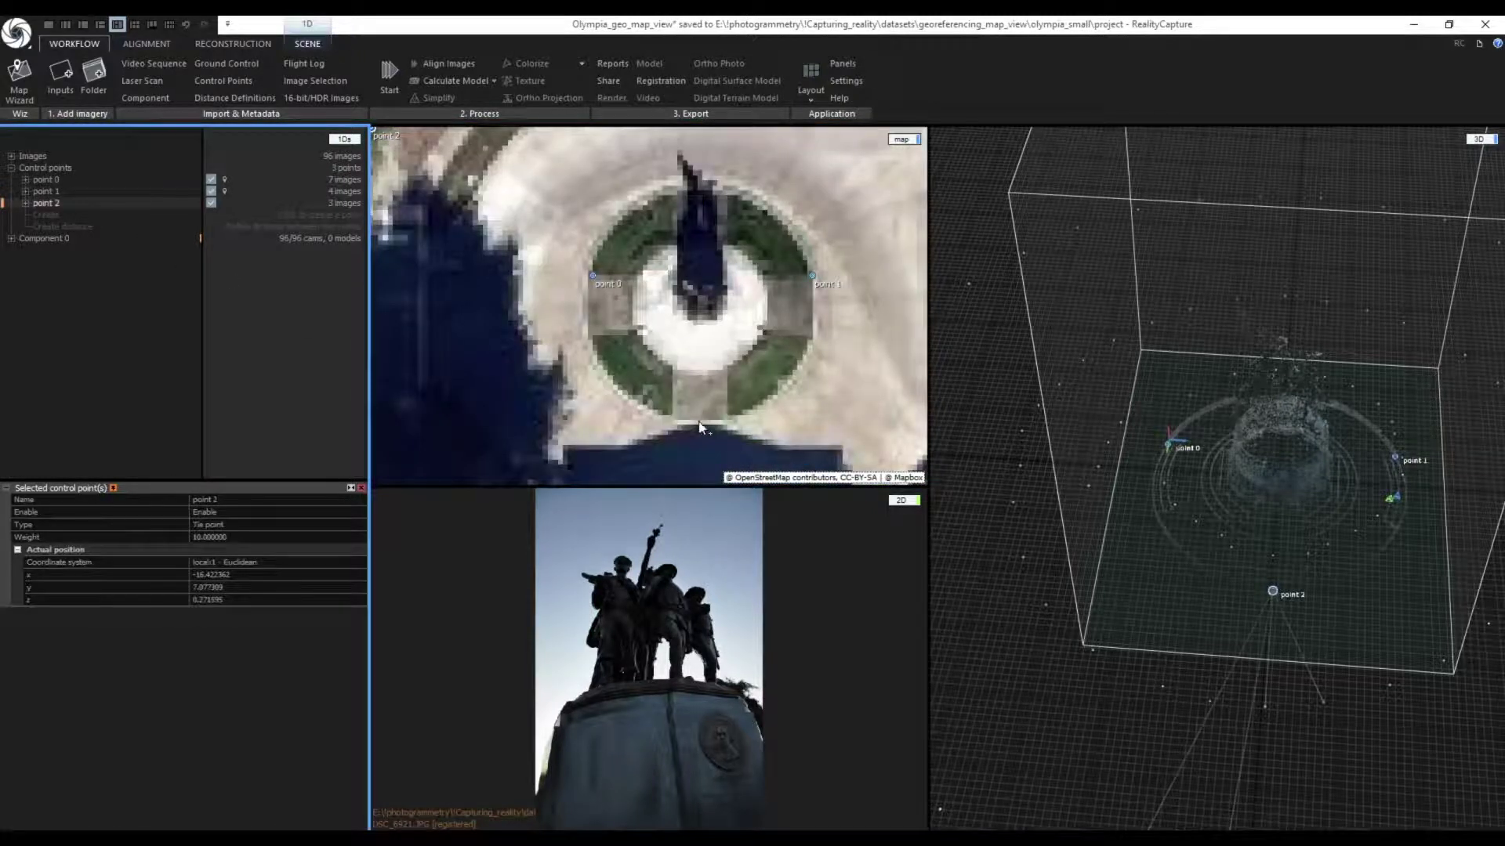
left_click(701, 422)
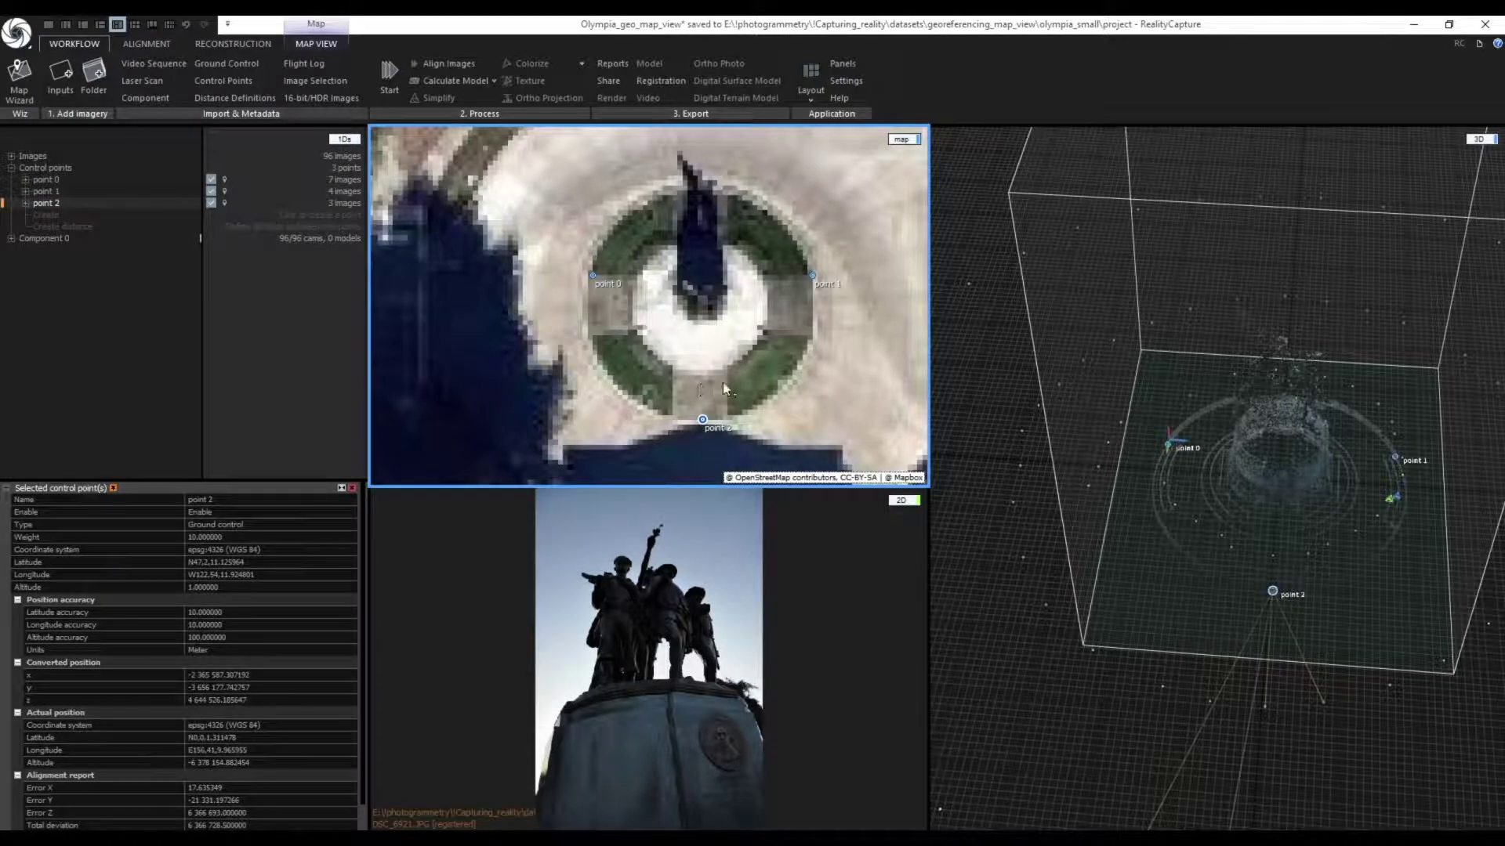
- Align the images again using the three control points placed on the map
left_click(147, 44)
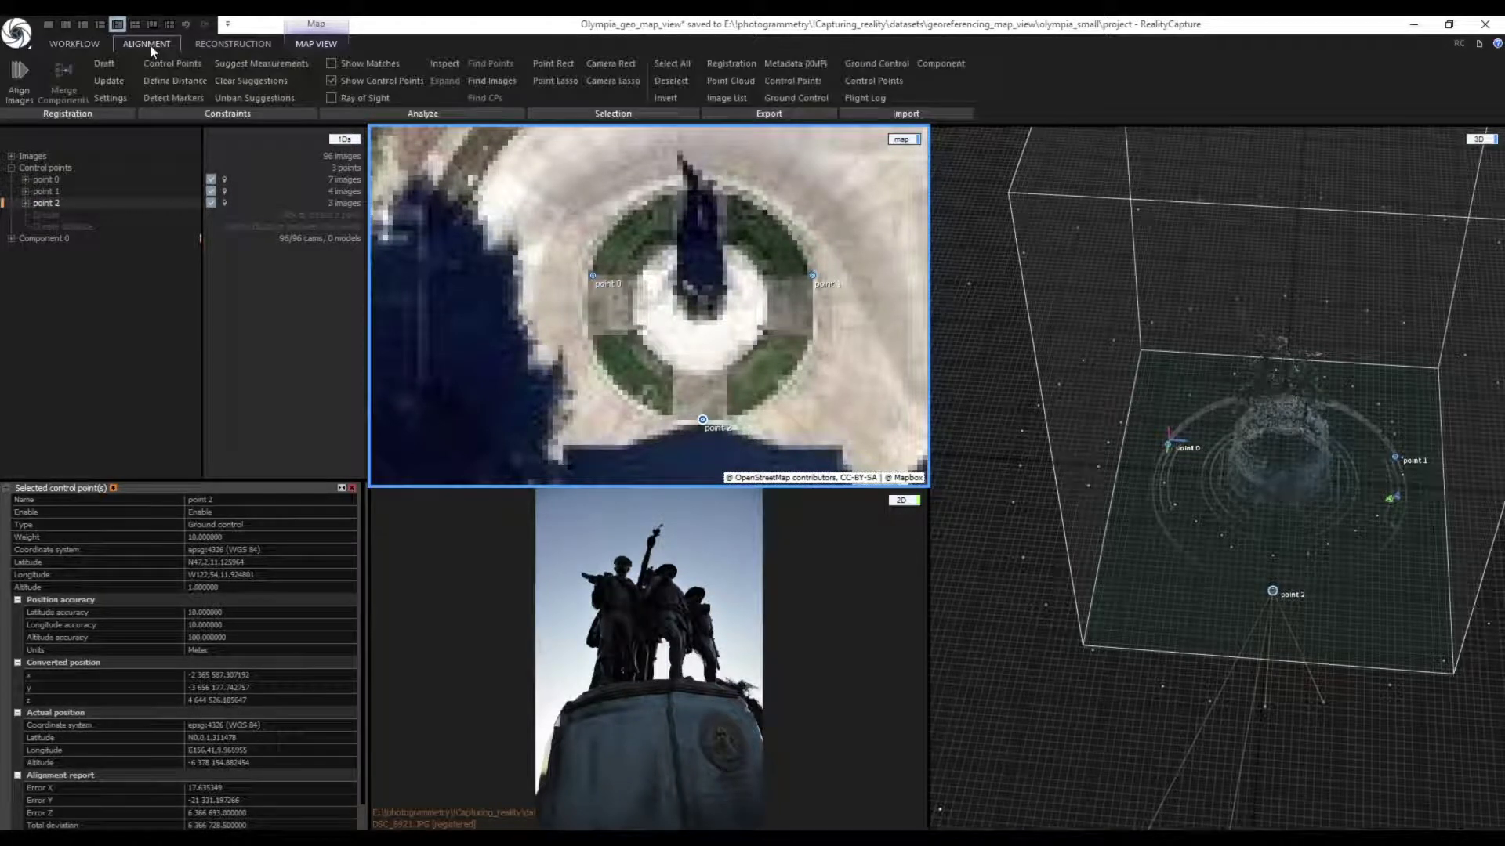
left_click(22, 87)
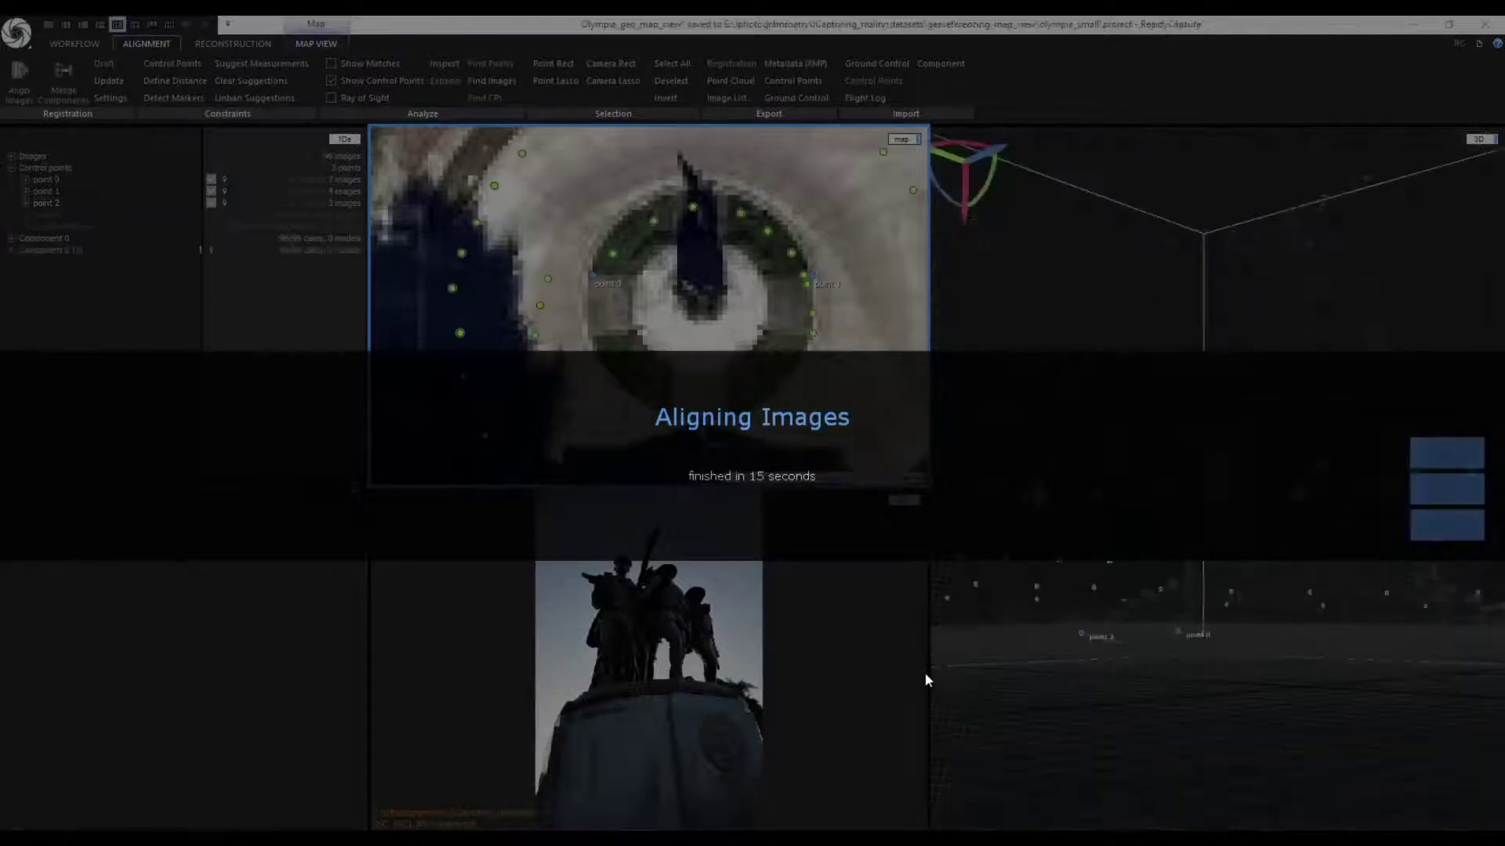
scroll(680, 388, "down", 3)
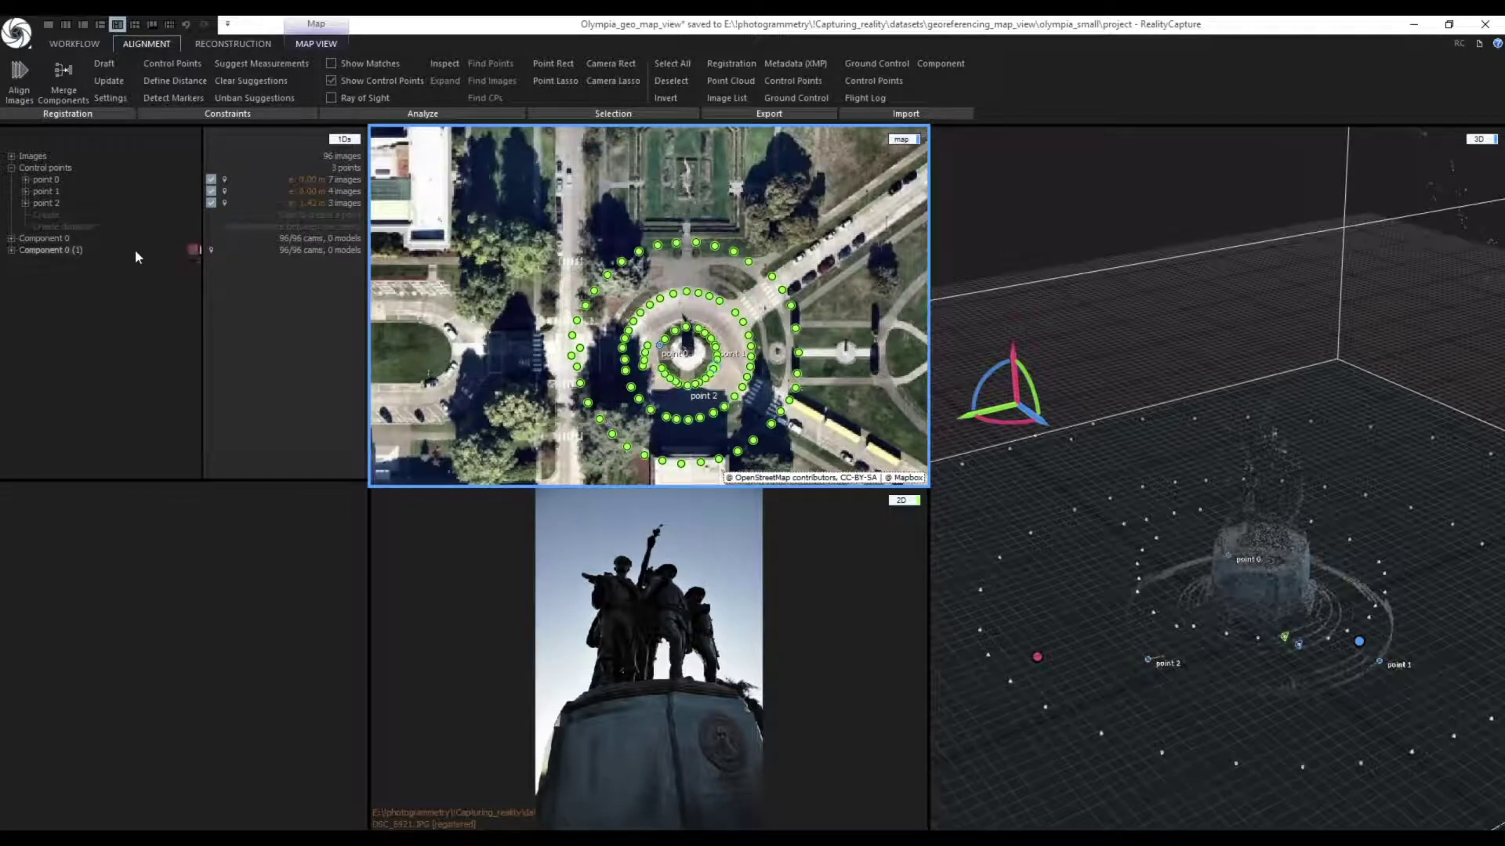
- Compare the Geo-referenced and Metric entries in the alignment reports of Component 0 (1) and Component 0
mouse_move(212, 250)
left_click(61, 251)
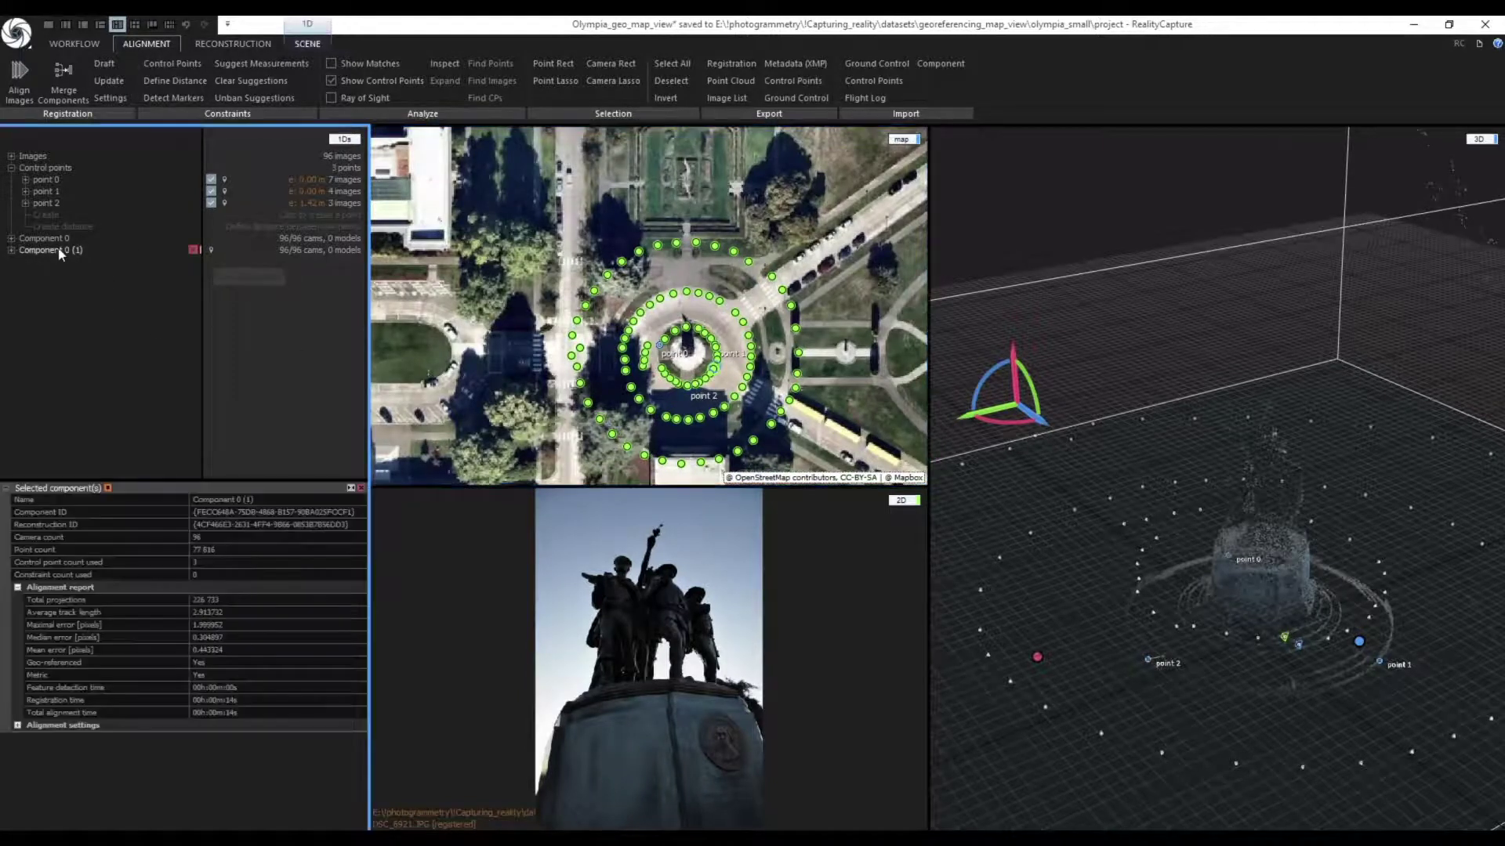
left_click(69, 676)
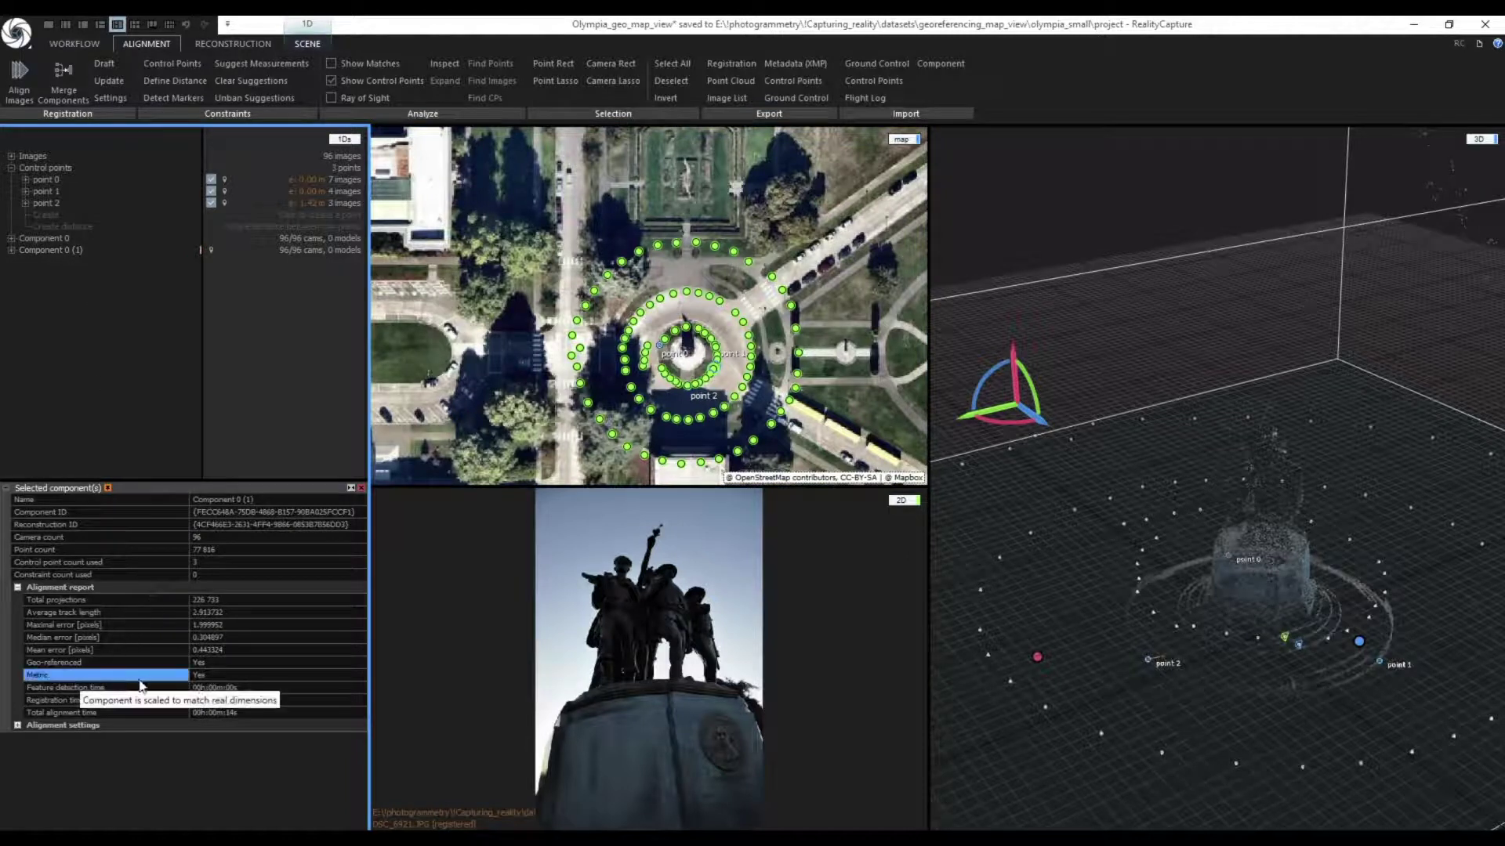
left_click(47, 239)
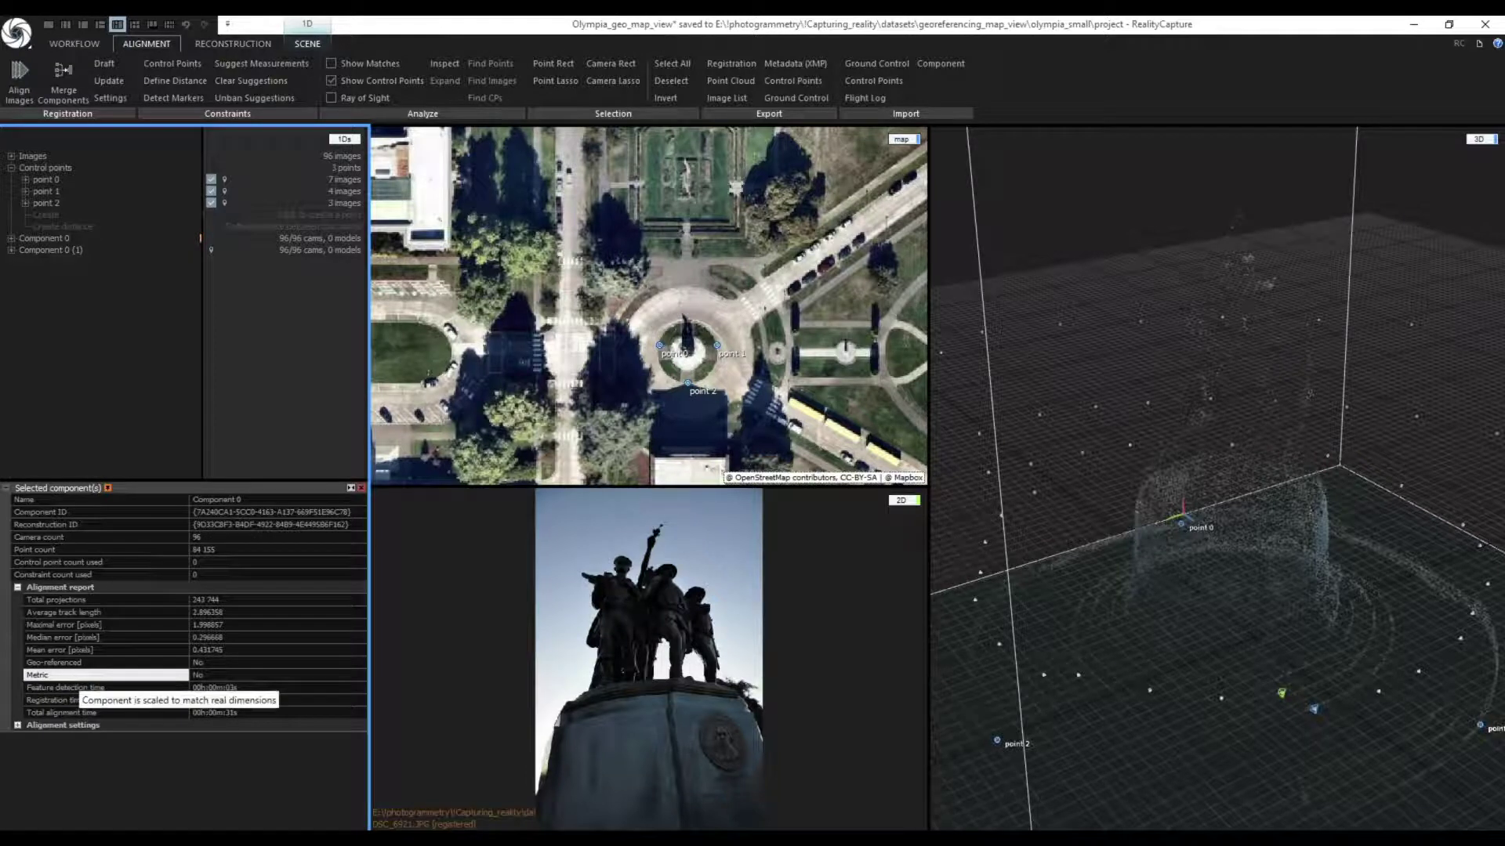
left_click(58, 252)
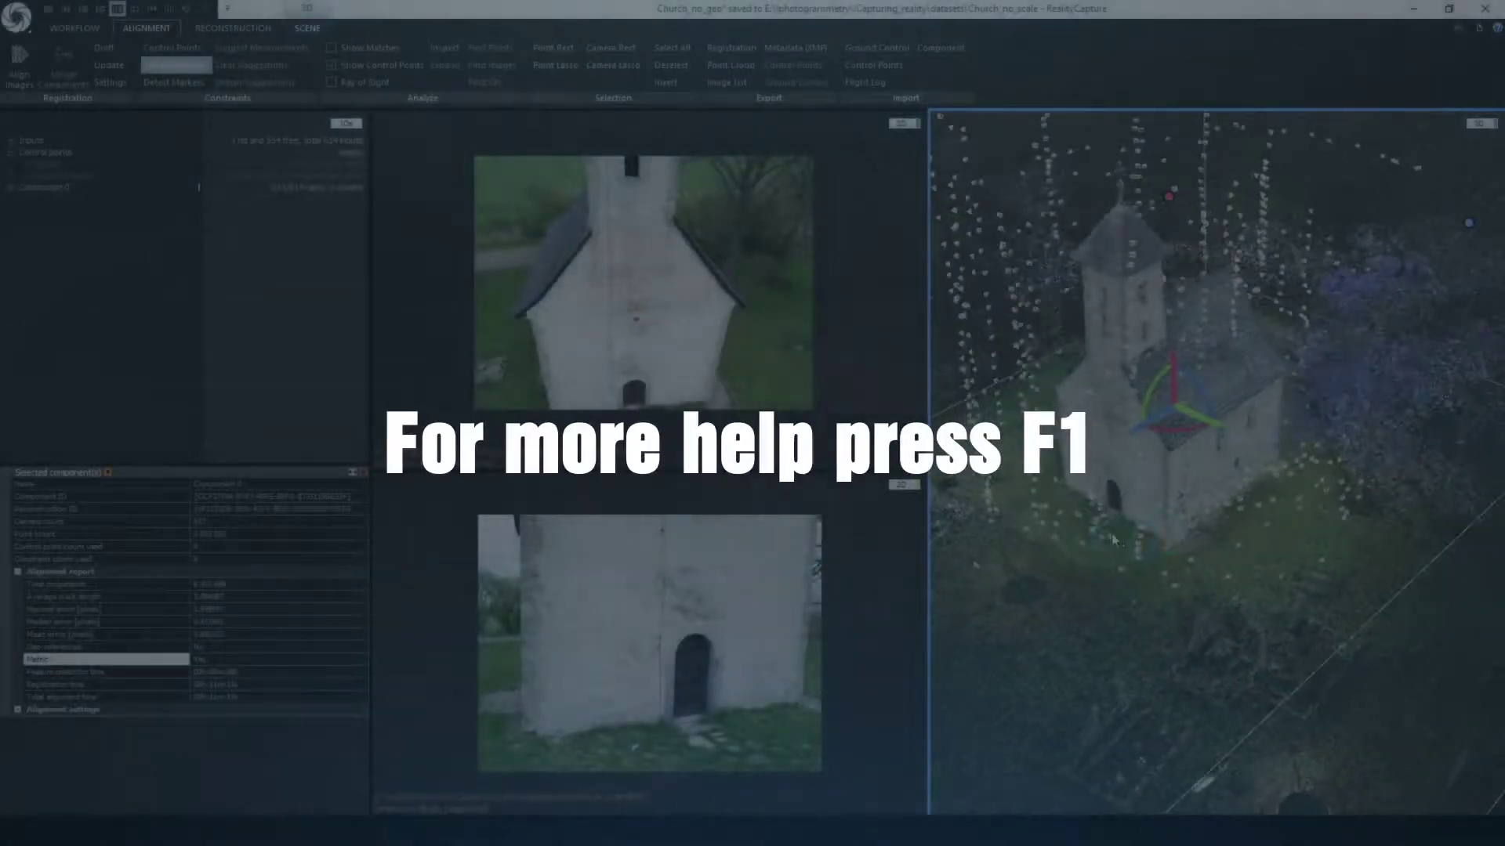
left_click_drag(1112, 539, 1172, 663)
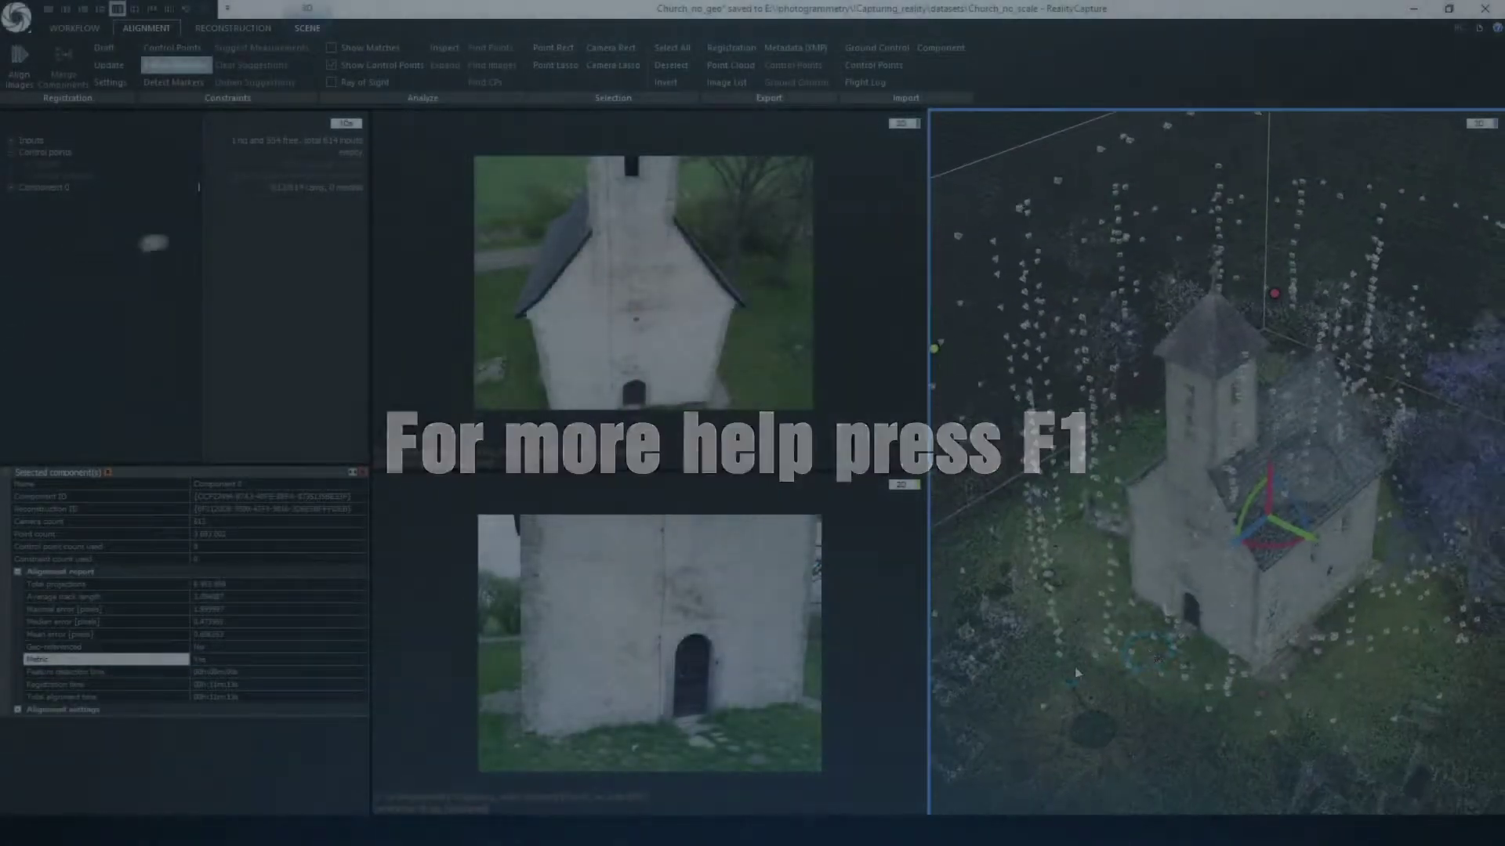